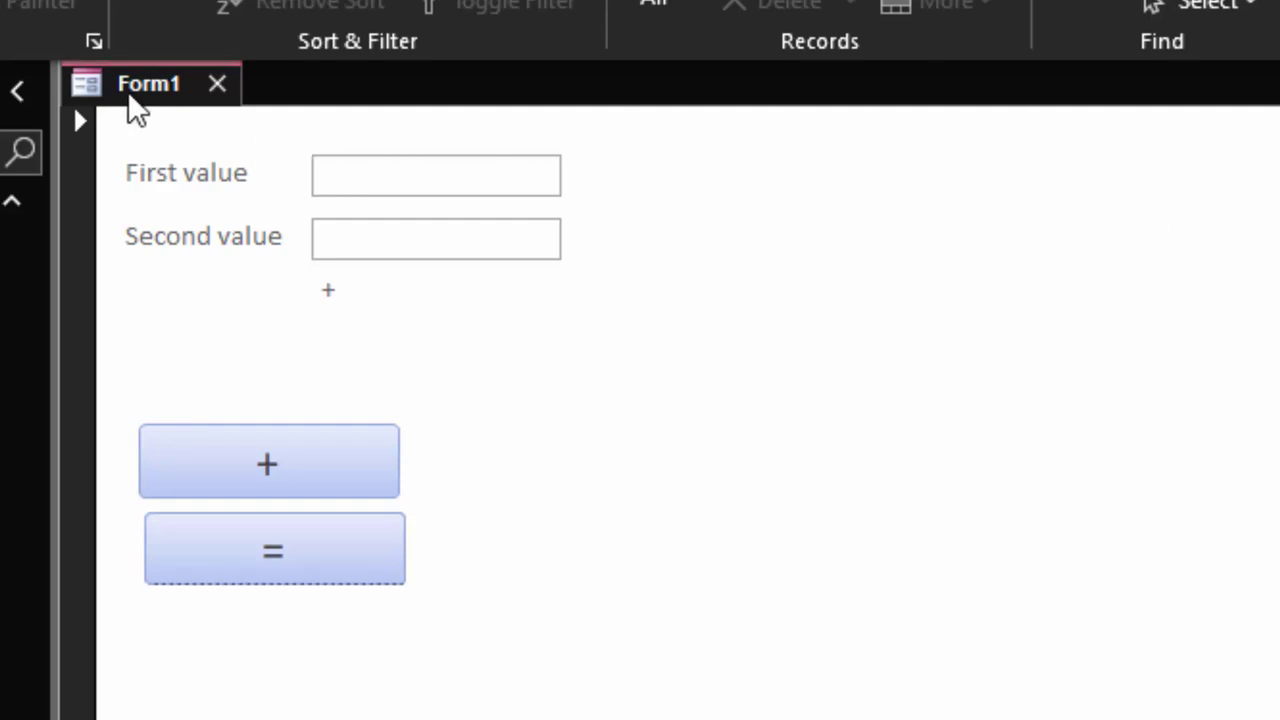
Enter 77 and 4 in Form1, calculate, and confirm the answer message shows 81.
left_click(347, 180)
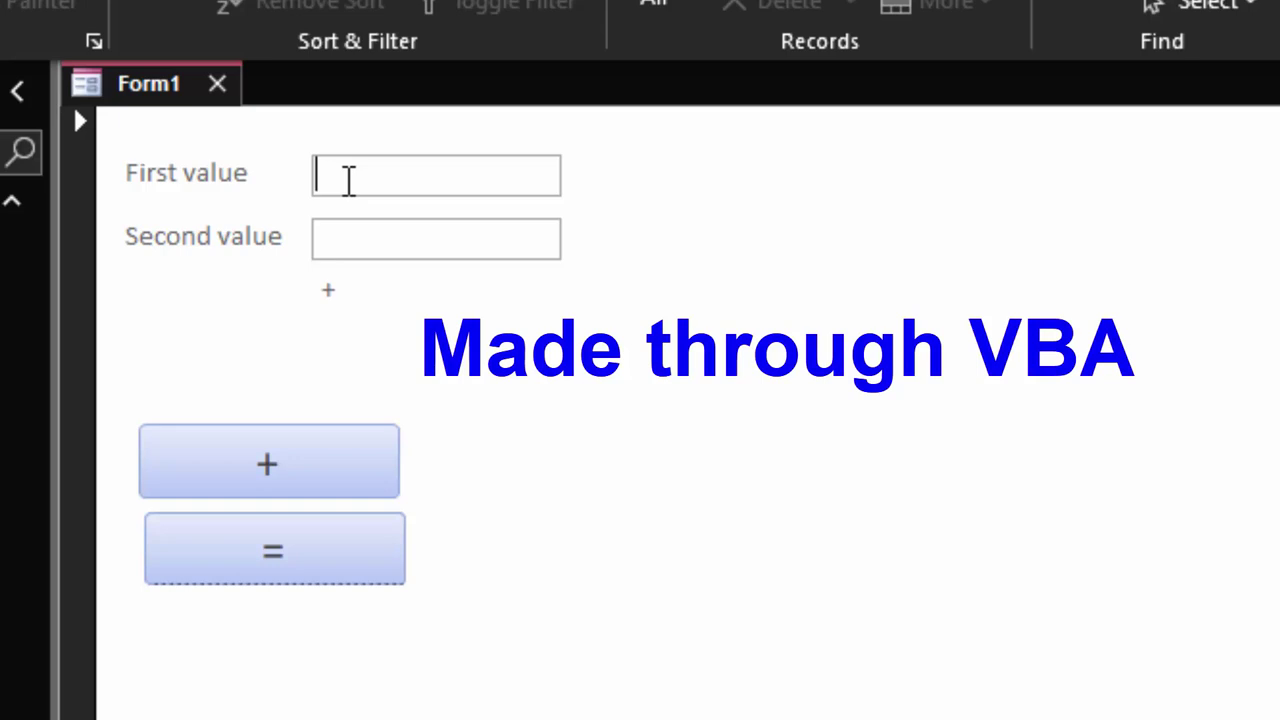
type("77")
left_click(420, 251)
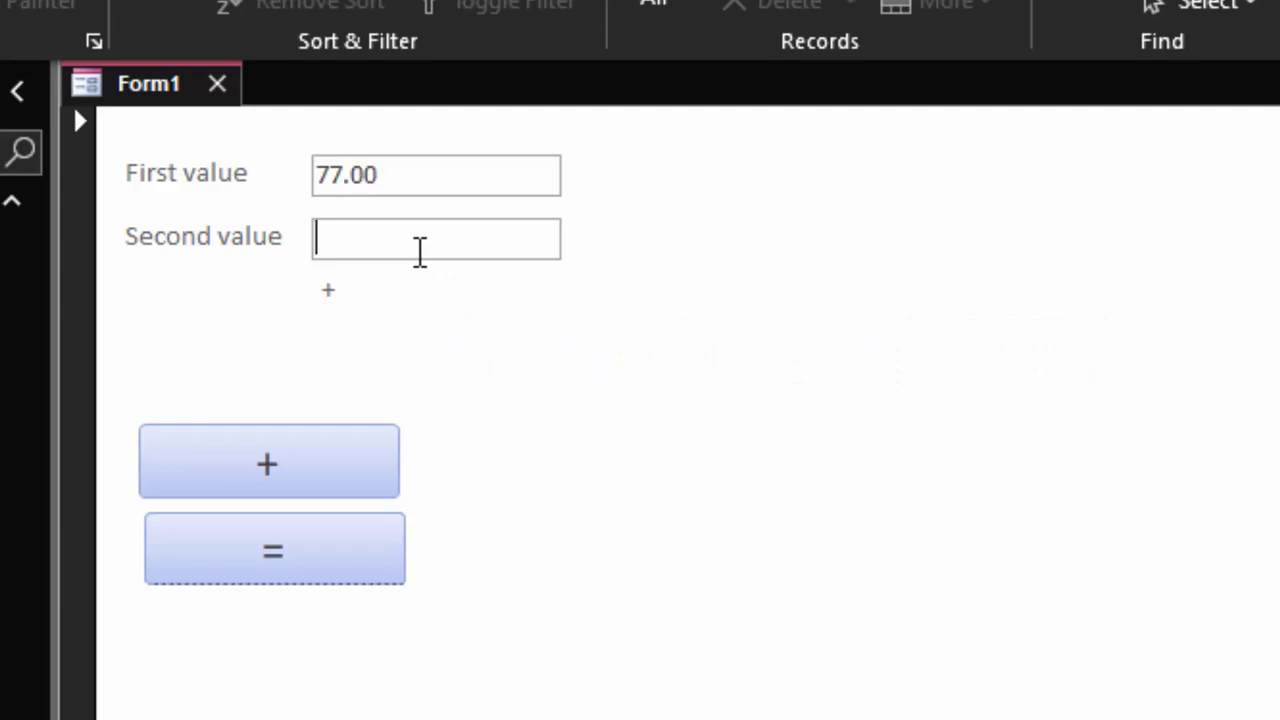
type("4")
left_click(295, 455)
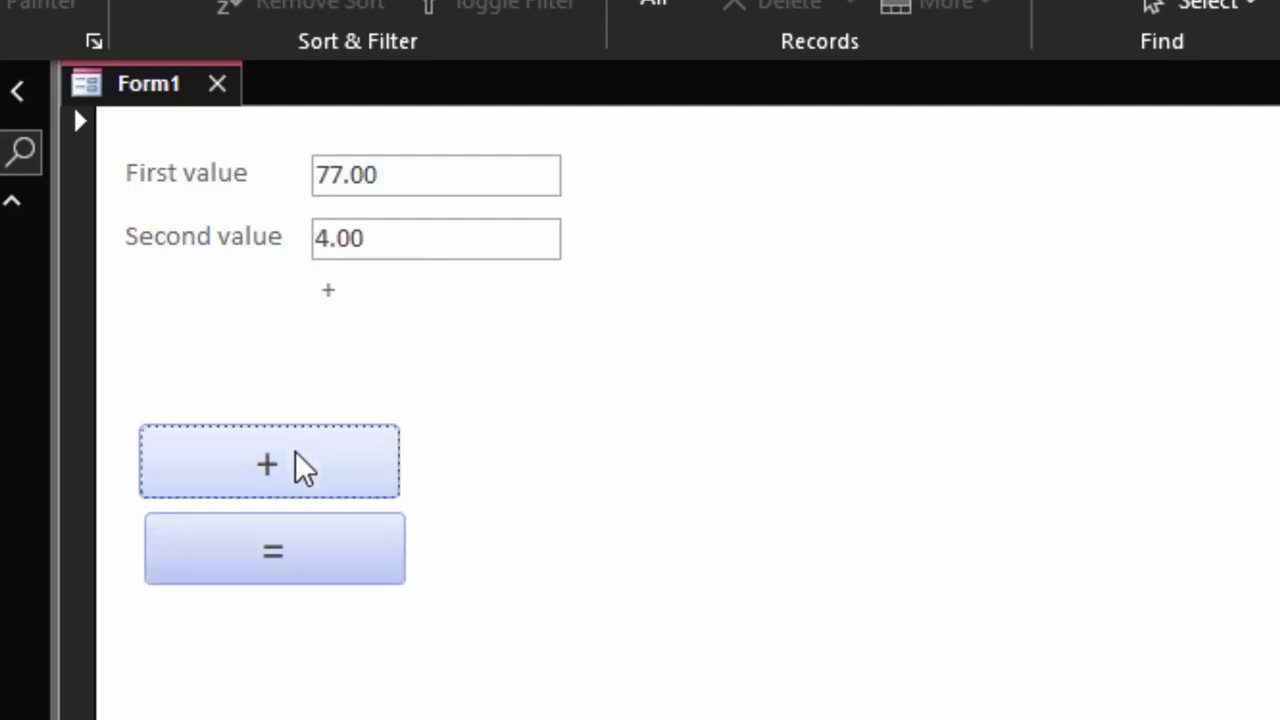
left_click(320, 553)
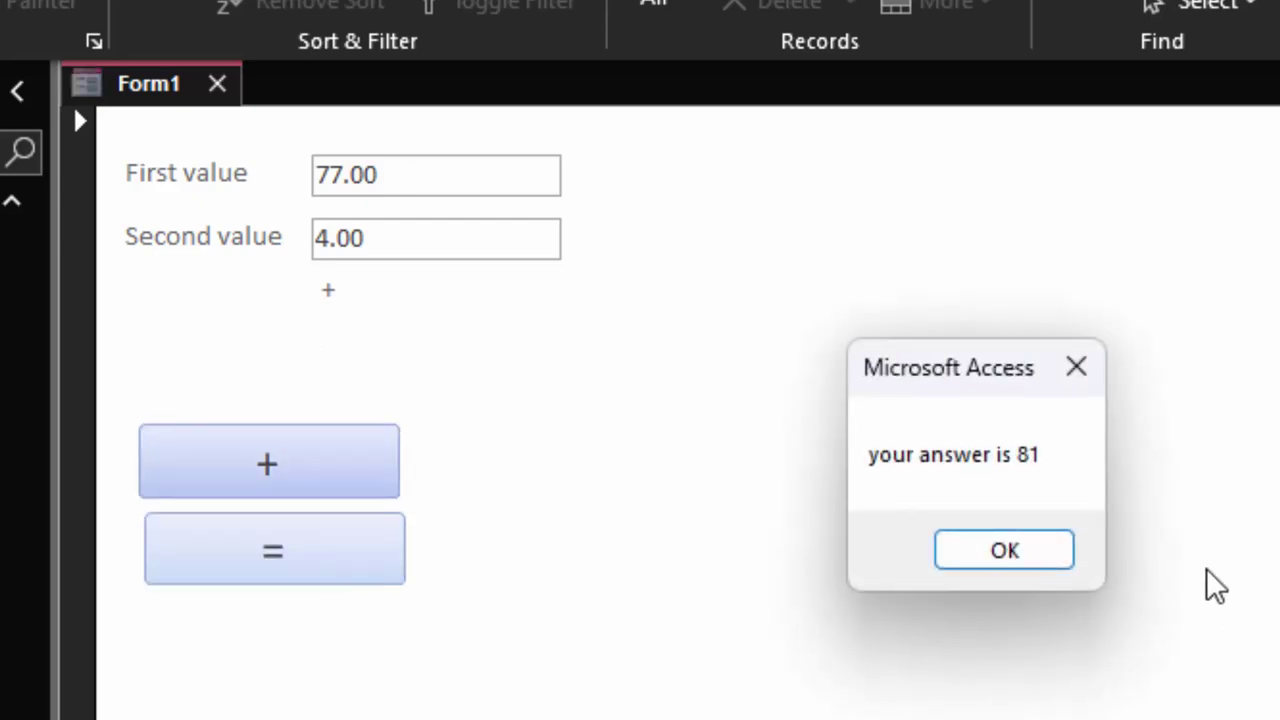
left_click_drag(992, 366, 768, 247)
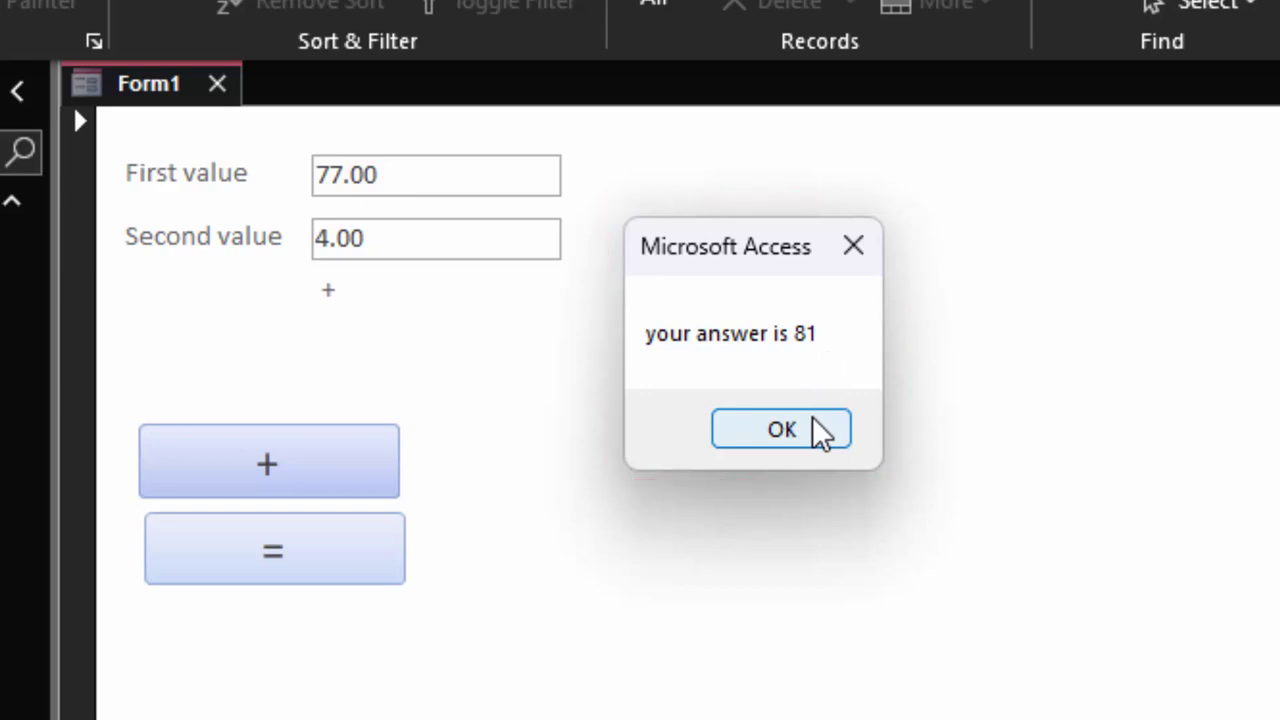
left_click(813, 418)
Change the first value to 3, confirm the sum is 7, then close Form1.
left_click(385, 185)
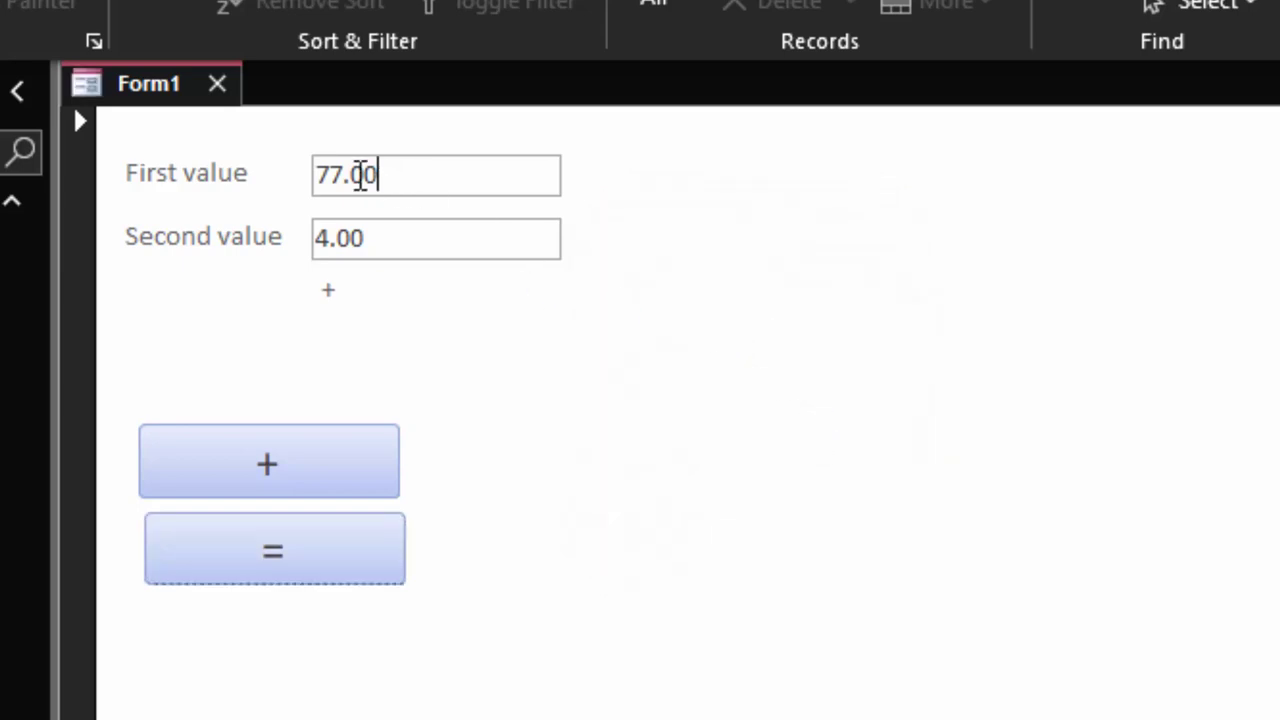
left_click(258, 158)
key("Delete")
type("3")
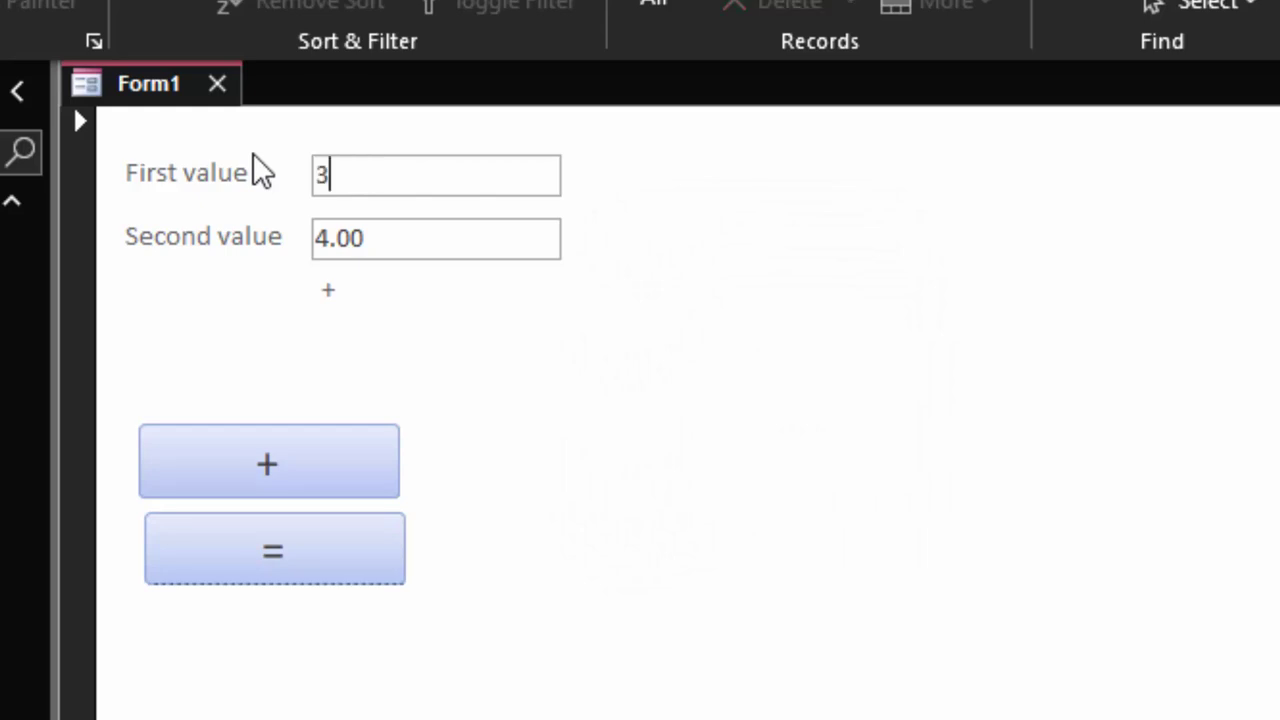
left_click(314, 541)
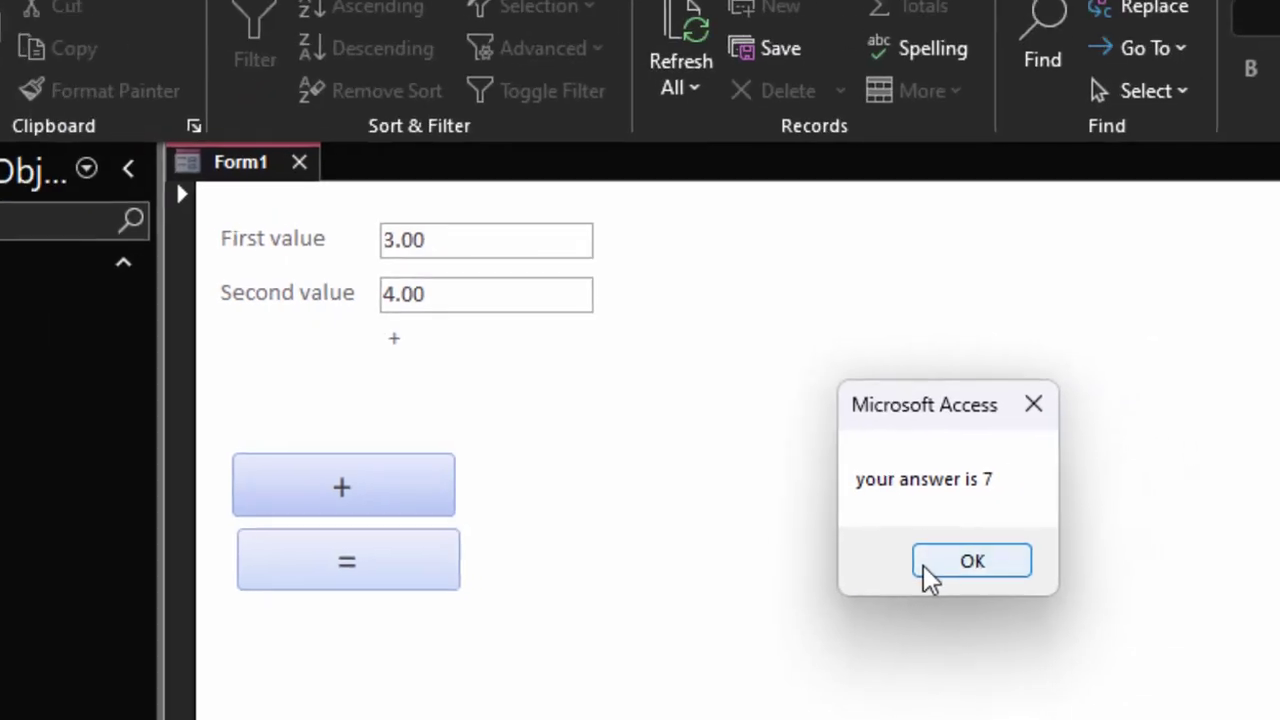
left_click(960, 555)
left_click(394, 253)
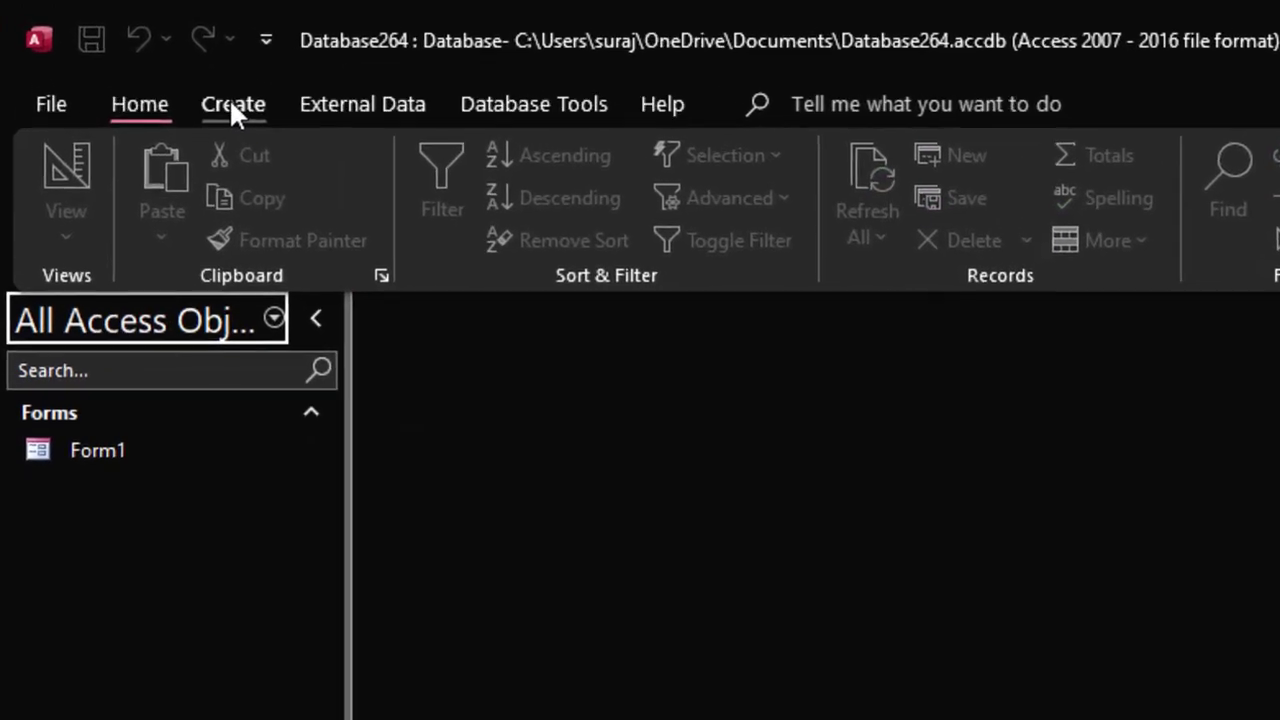
Start a new blank form in Design view and draw one unbound text box near the top.
left_click(190, 86)
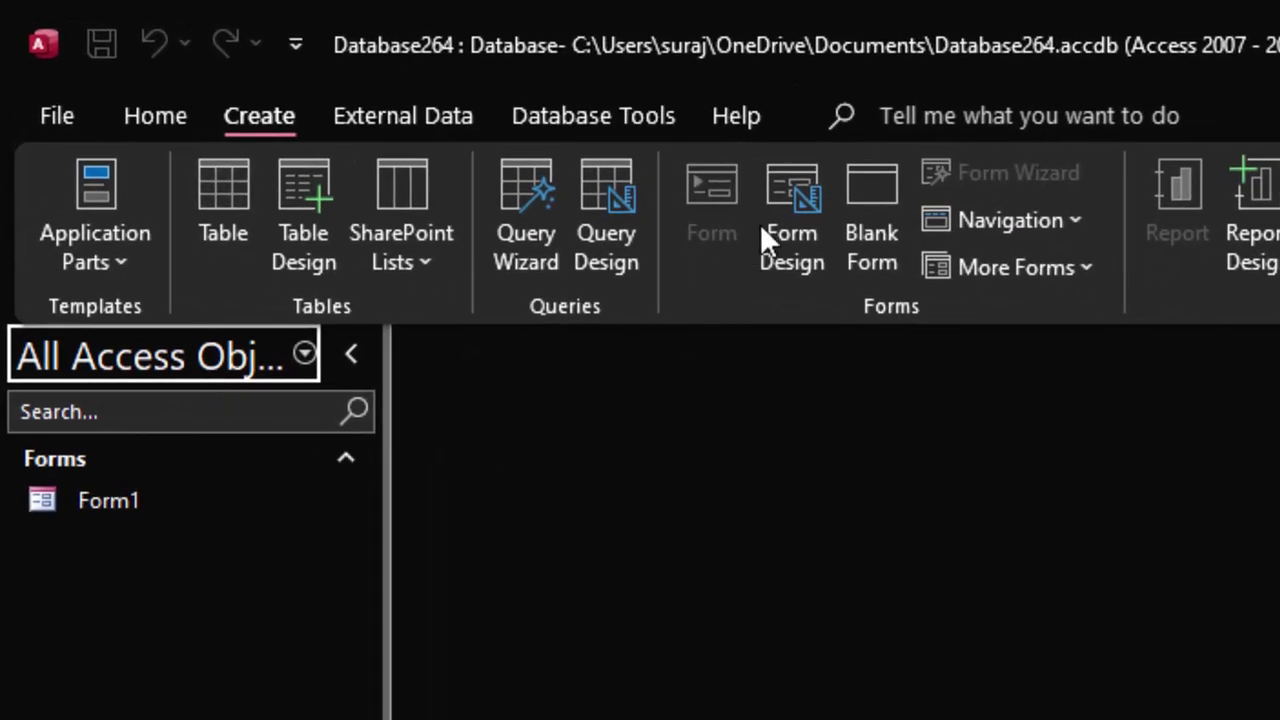
left_click(789, 174)
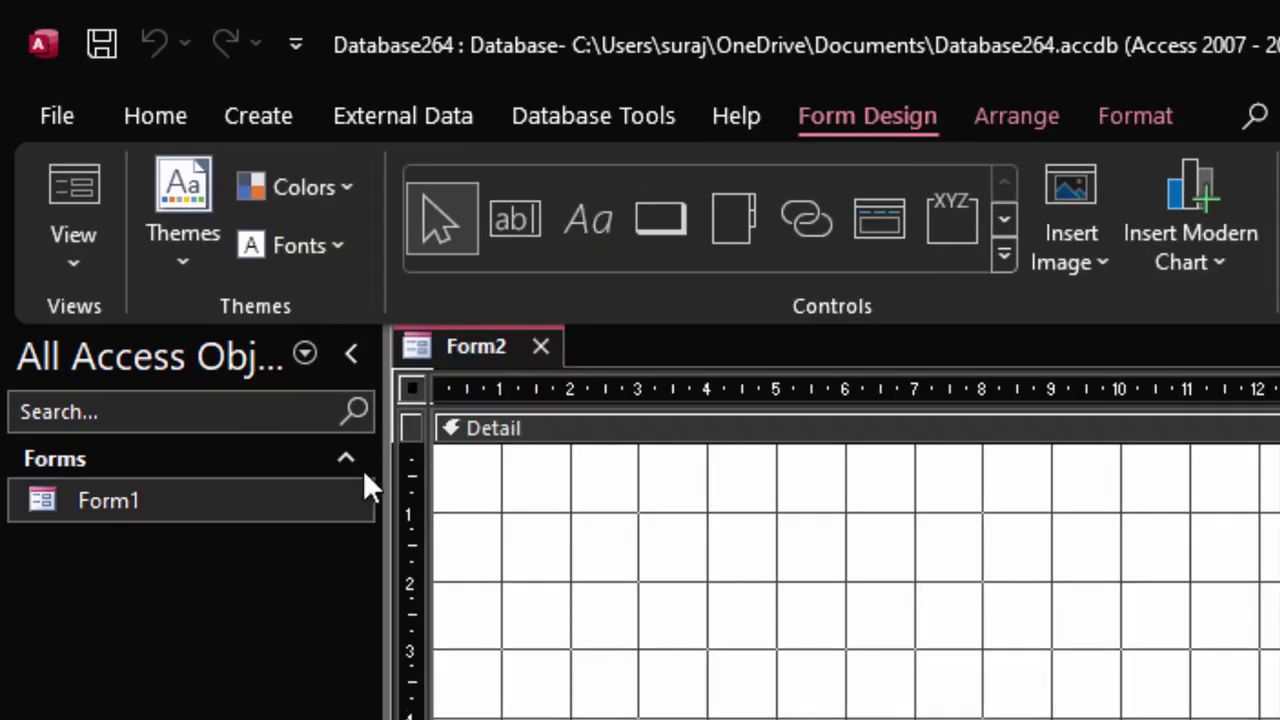
left_click(525, 203)
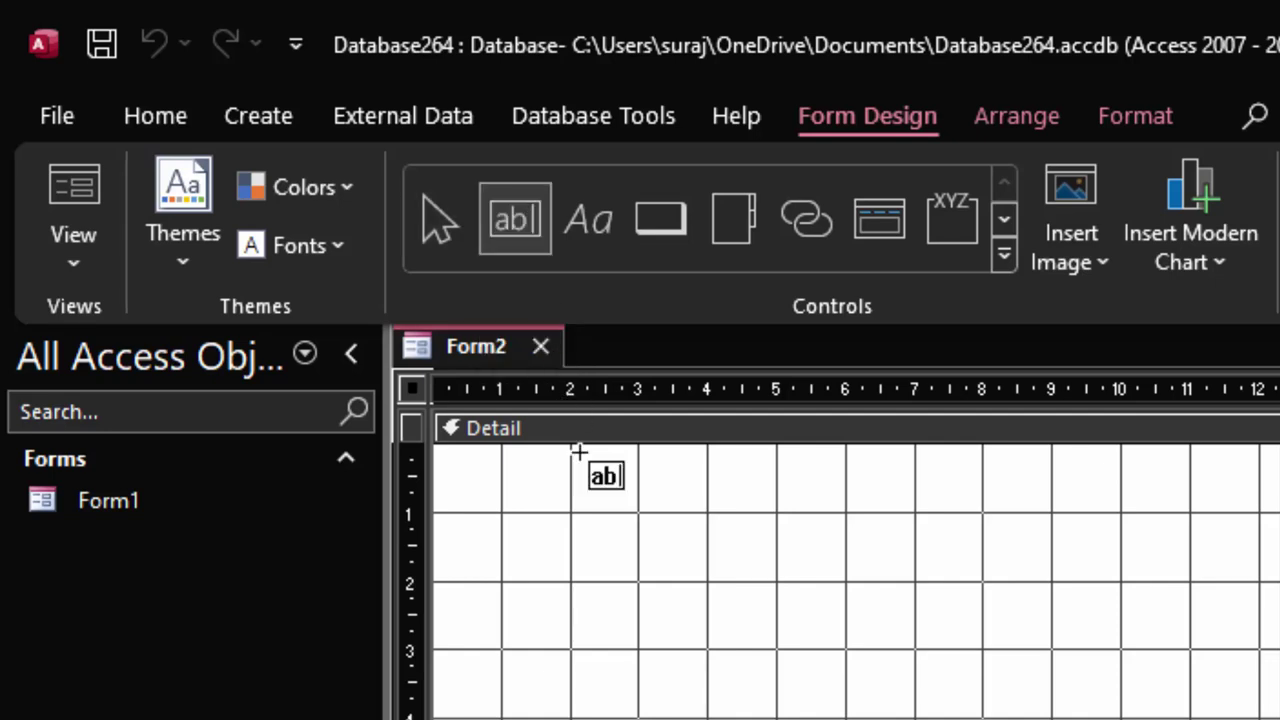
mouse_move(536, 479)
left_mouse_down()
mouse_move(755, 531)
mouse_move(782, 524)
left_mouse_up()
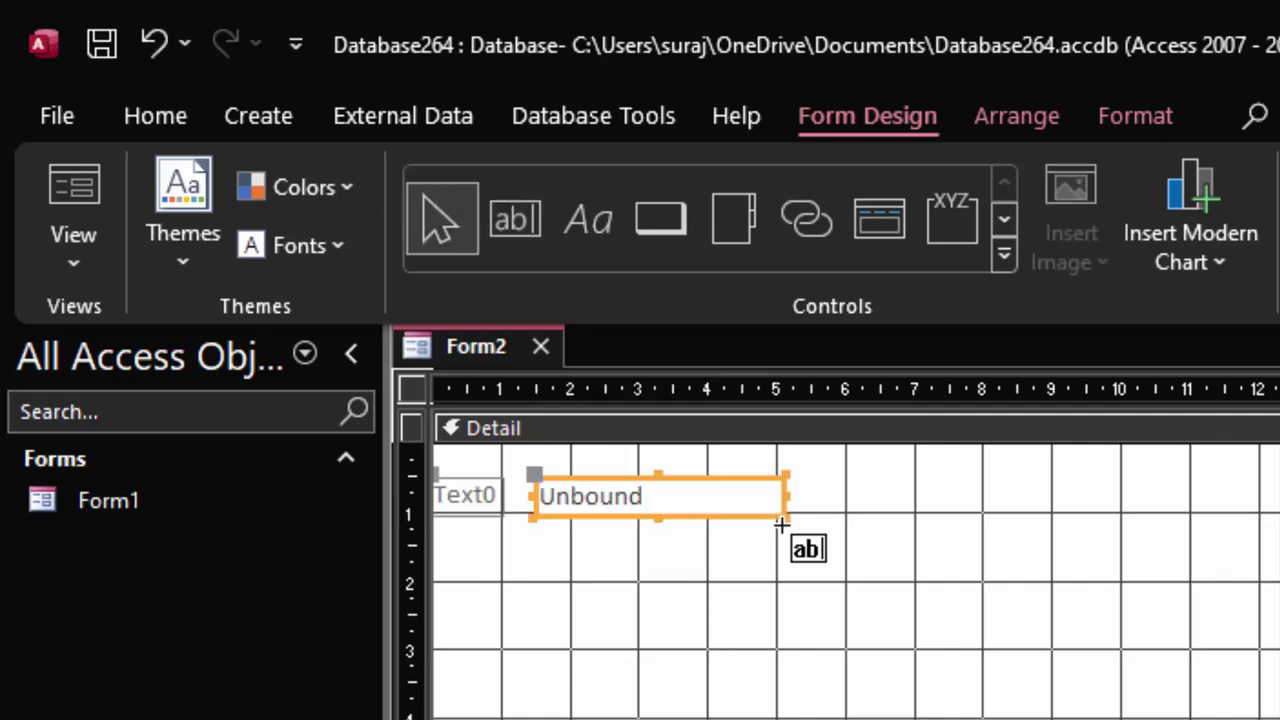
left_click_drag(676, 510, 740, 516)
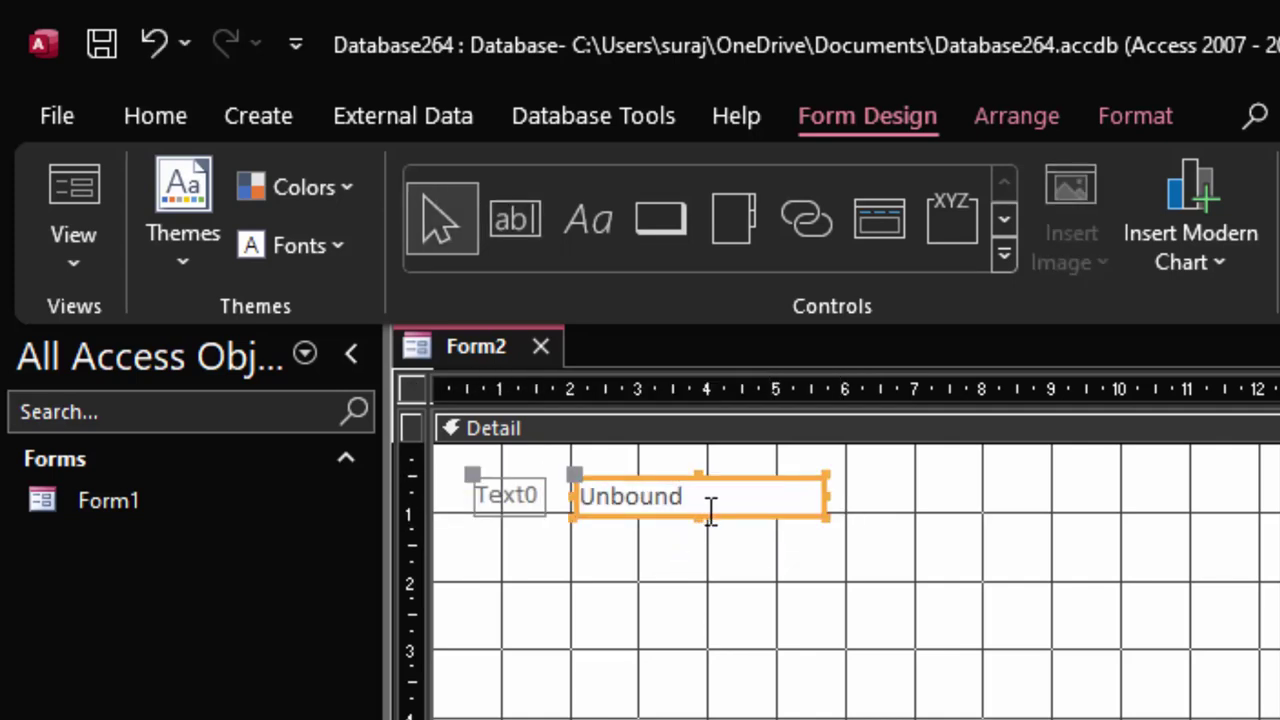
Copy the text box with its label and paste the copy below the first.
right_click(715, 522)
left_click(766, 388)
right_click(706, 603)
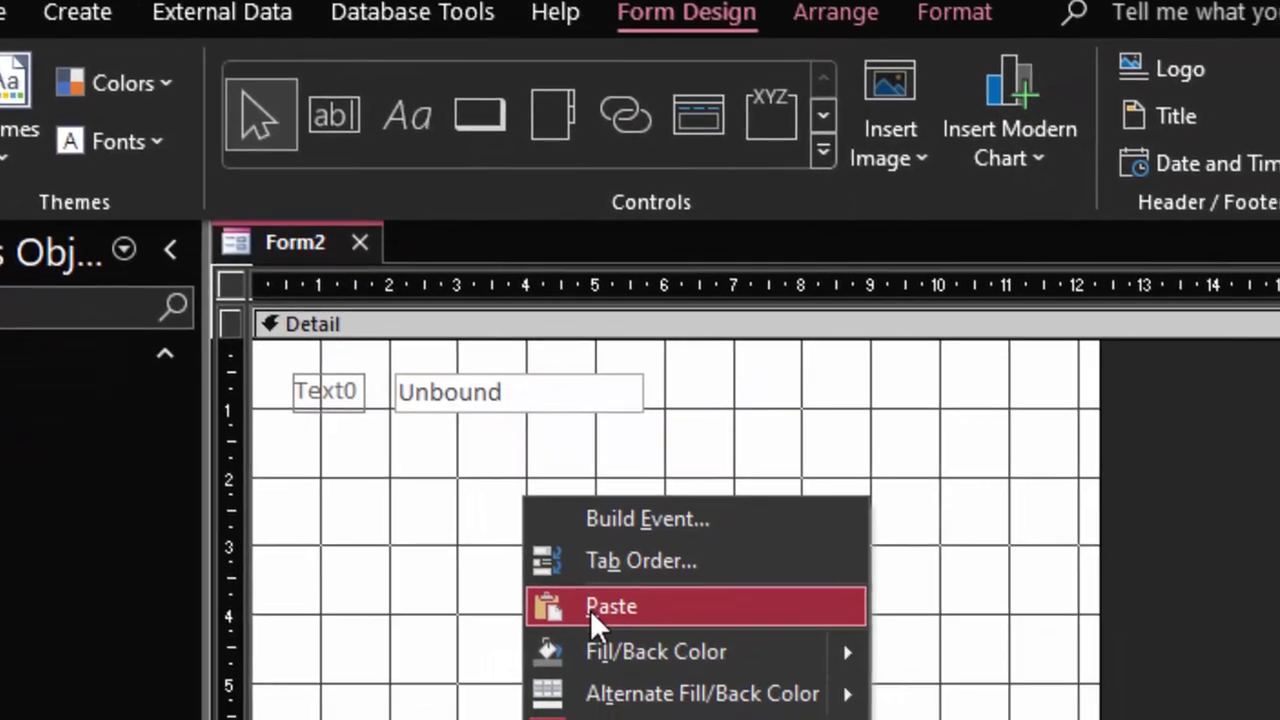
left_click(590, 609)
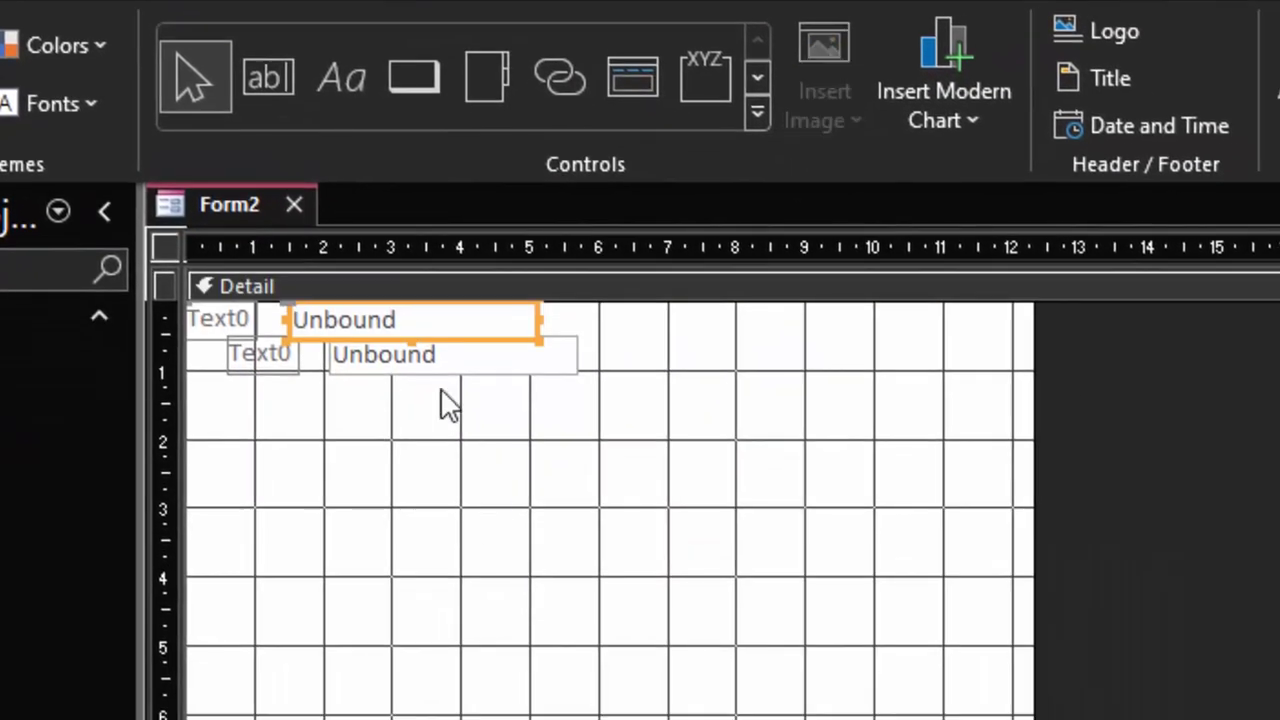
mouse_move(426, 337)
left_mouse_down()
mouse_move(448, 423)
mouse_move(466, 428)
left_mouse_up()
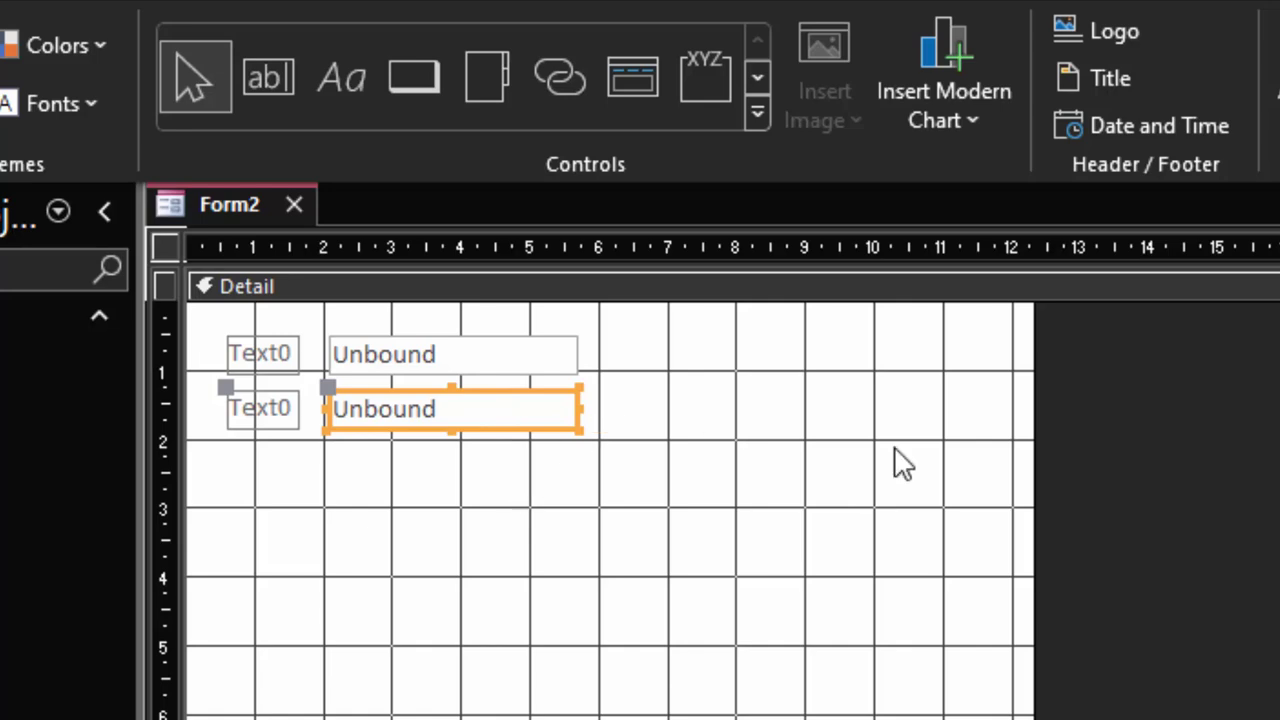
Select both labels and both text boxes and apply the Stacked layout.
left_click(546, 485)
left_click_drag(546, 485, 243, 345)
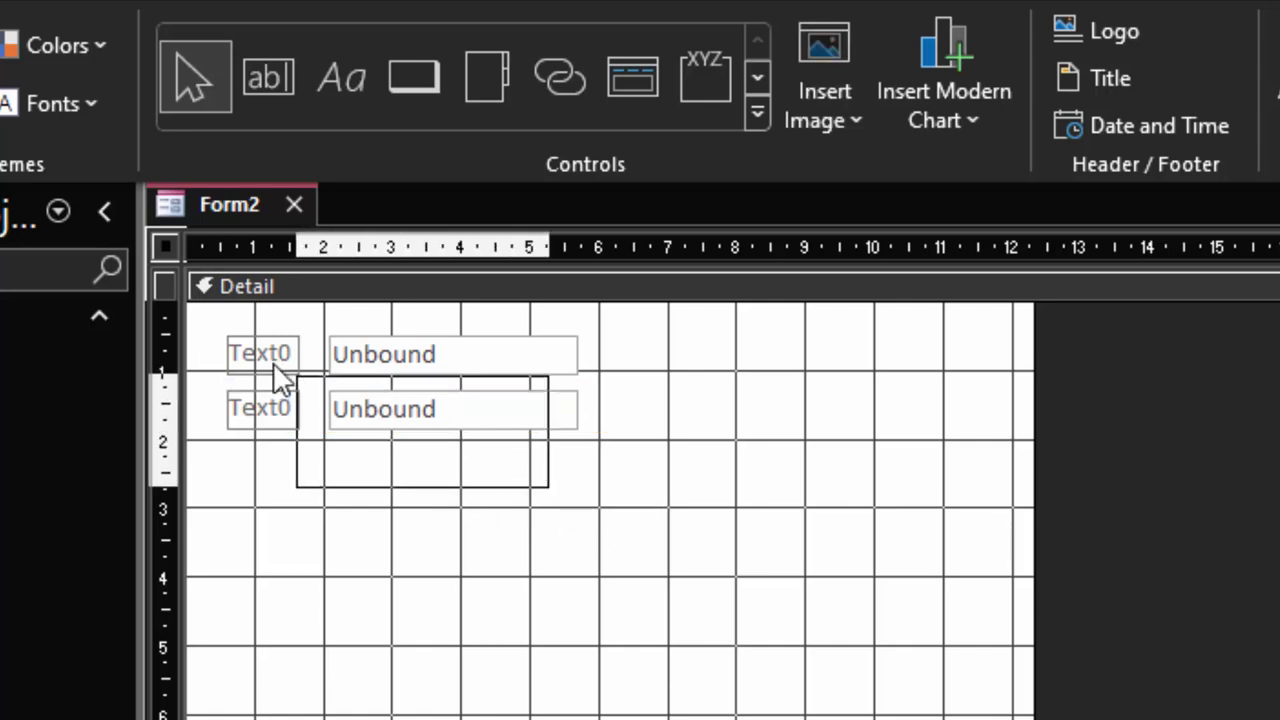
right_click(397, 368)
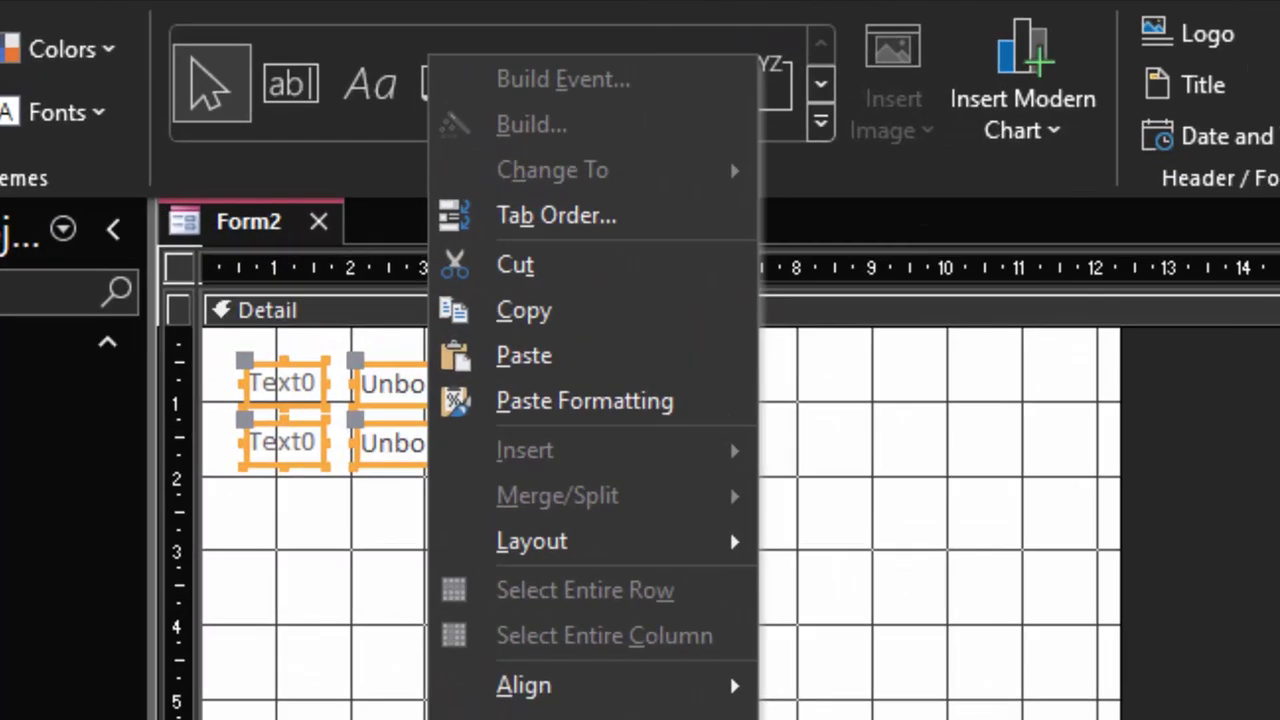
mouse_move(572, 562)
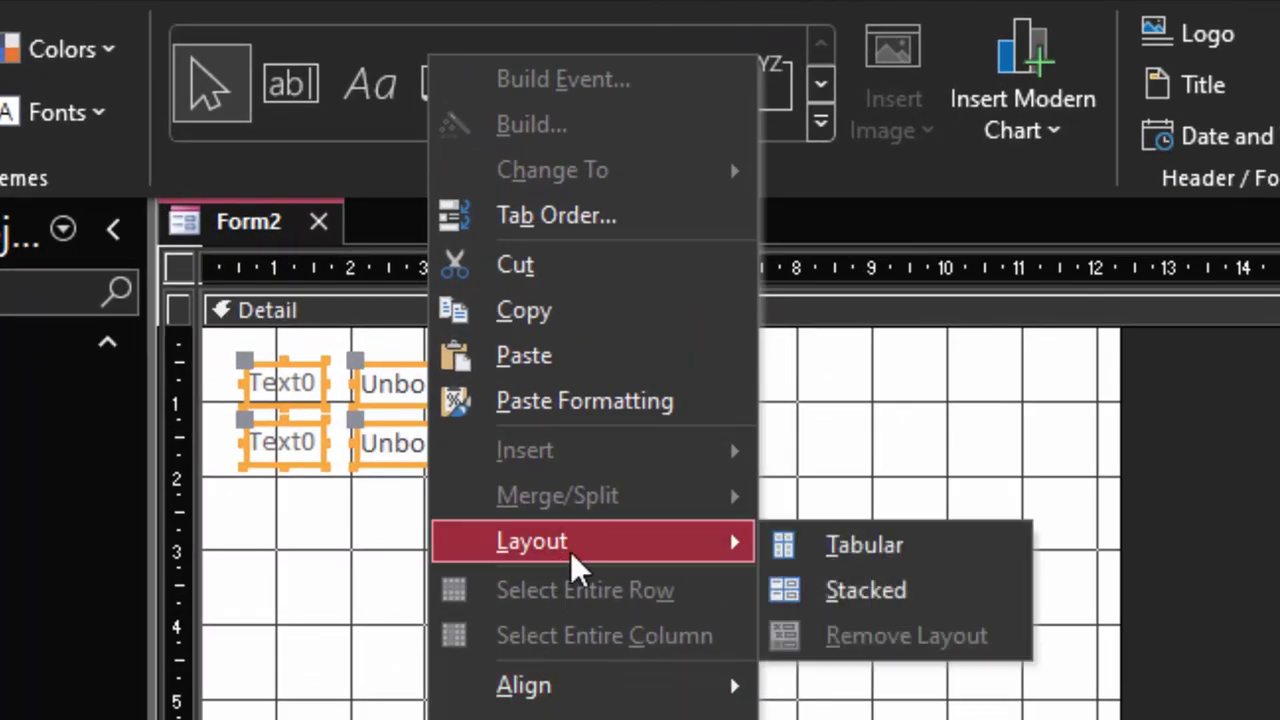
left_click(872, 590)
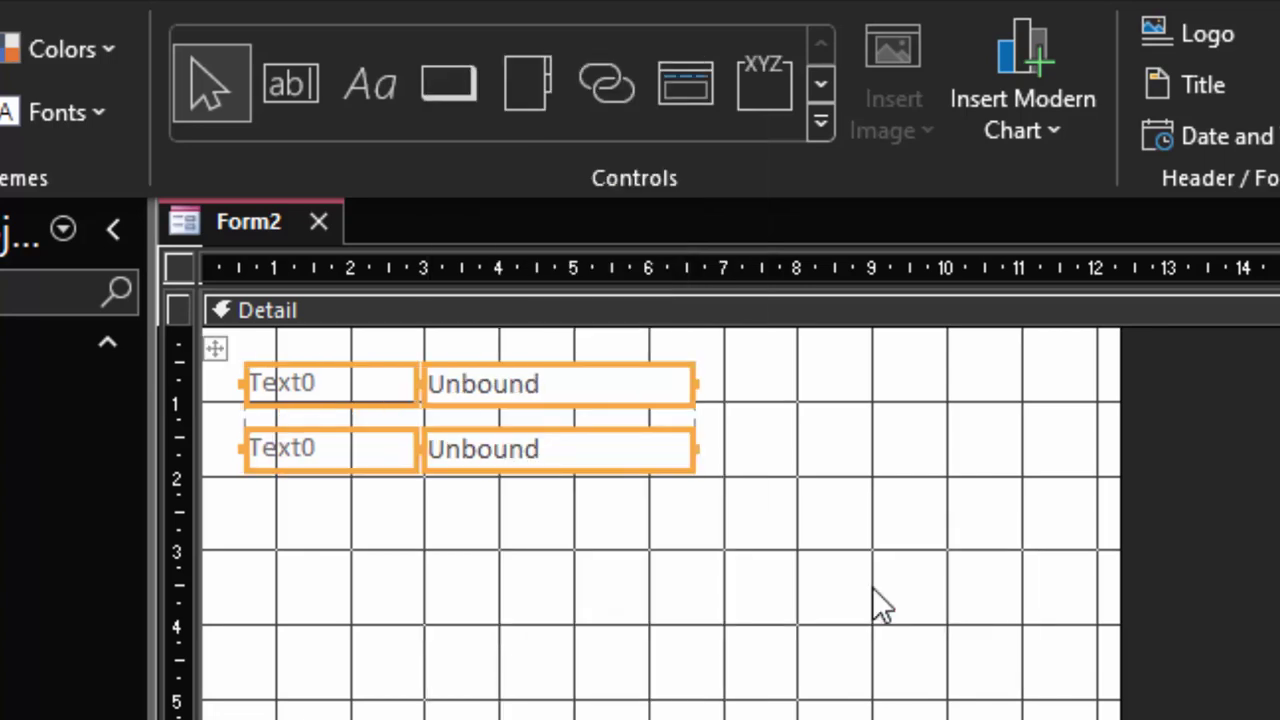
mouse_move(480, 478)
left_mouse_down()
mouse_move(447, 478)
mouse_move(472, 478)
left_mouse_up()
Replace the first label's Text0 caption with Firstvalue, fixing the typo.
left_click(322, 381)
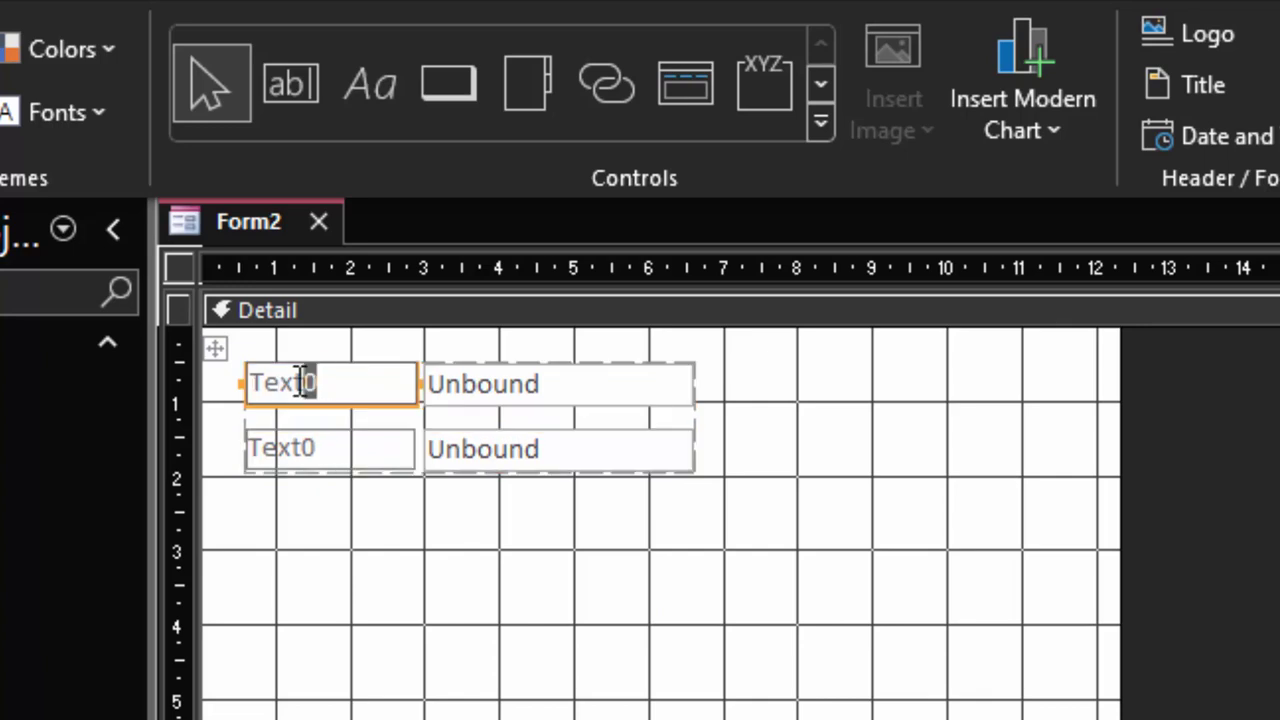
left_click_drag(322, 381, 214, 360)
key("Delete")
type("F")
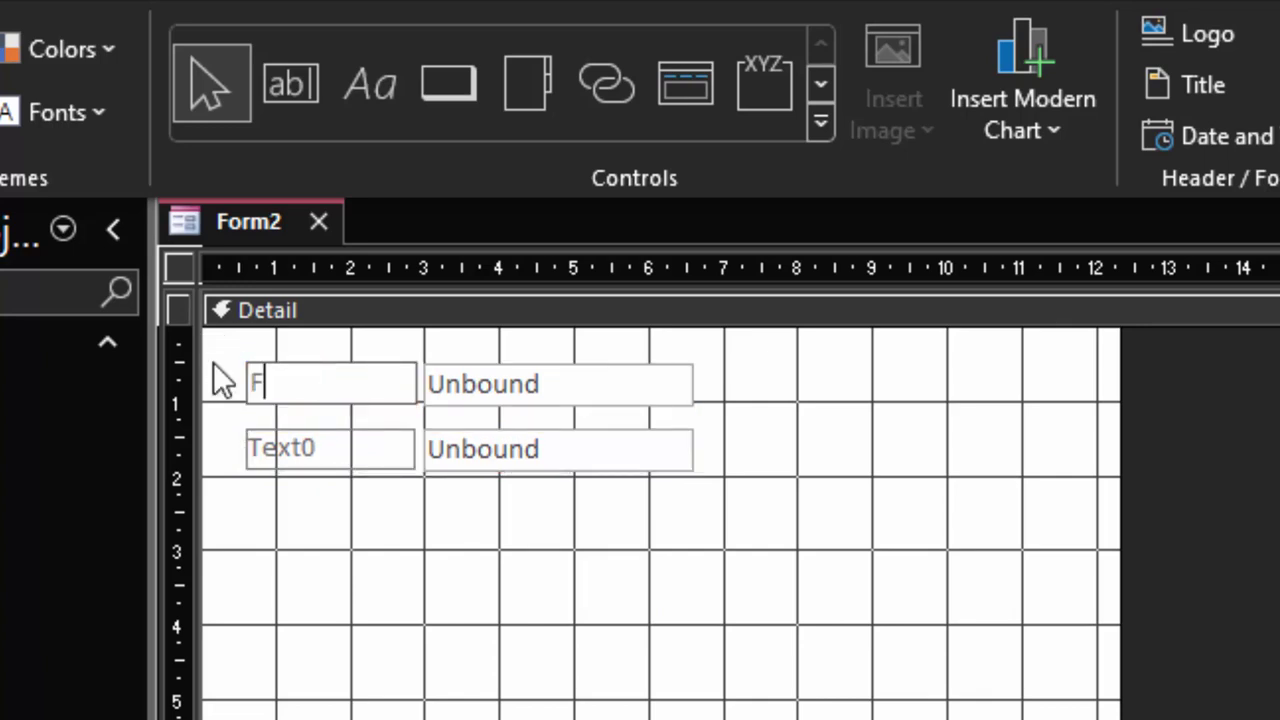
type("ist")
type("valu")
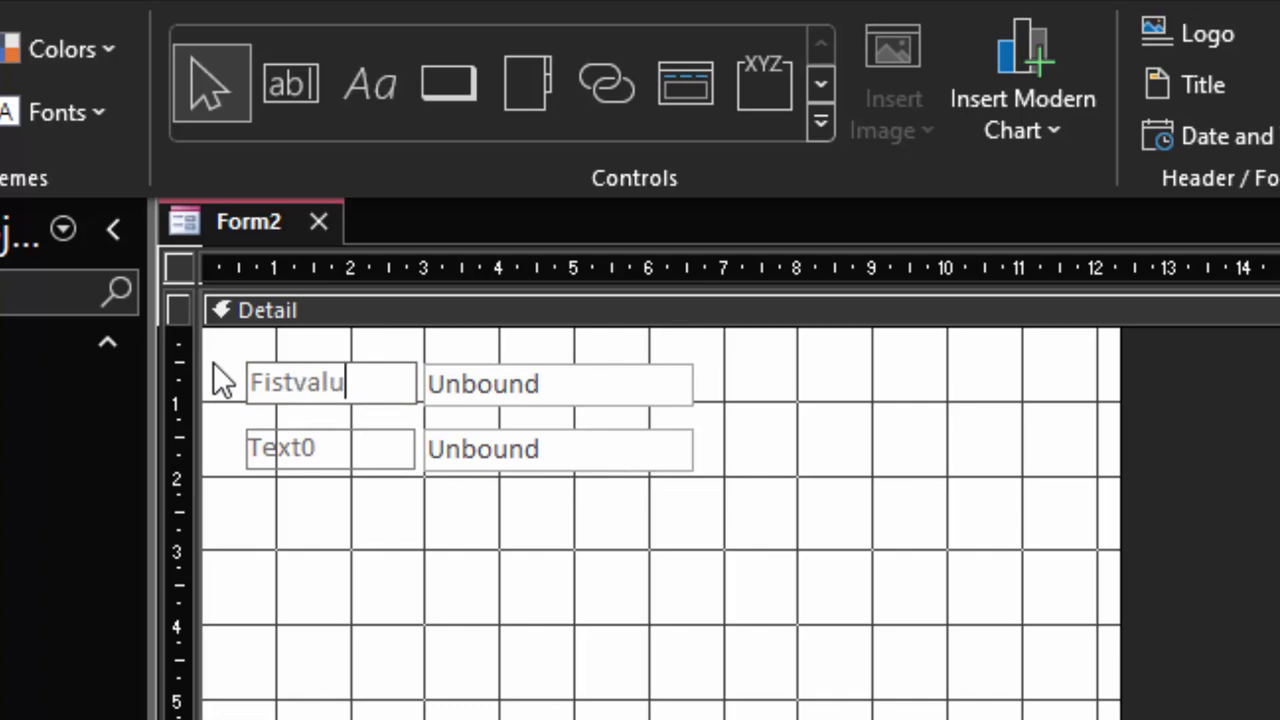
type("e")
left_click(266, 386)
type("r")
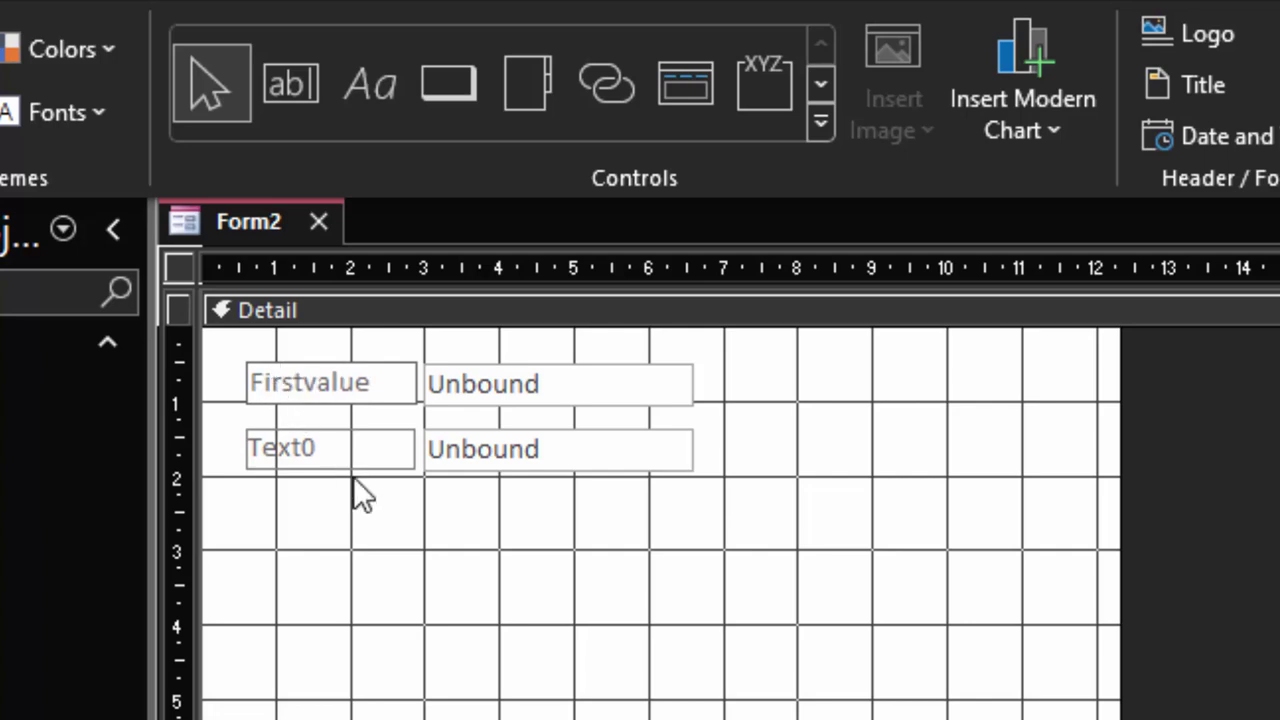
left_click(343, 449)
Change the second label's Text0 caption to Secondvalue.
double_click(320, 448)
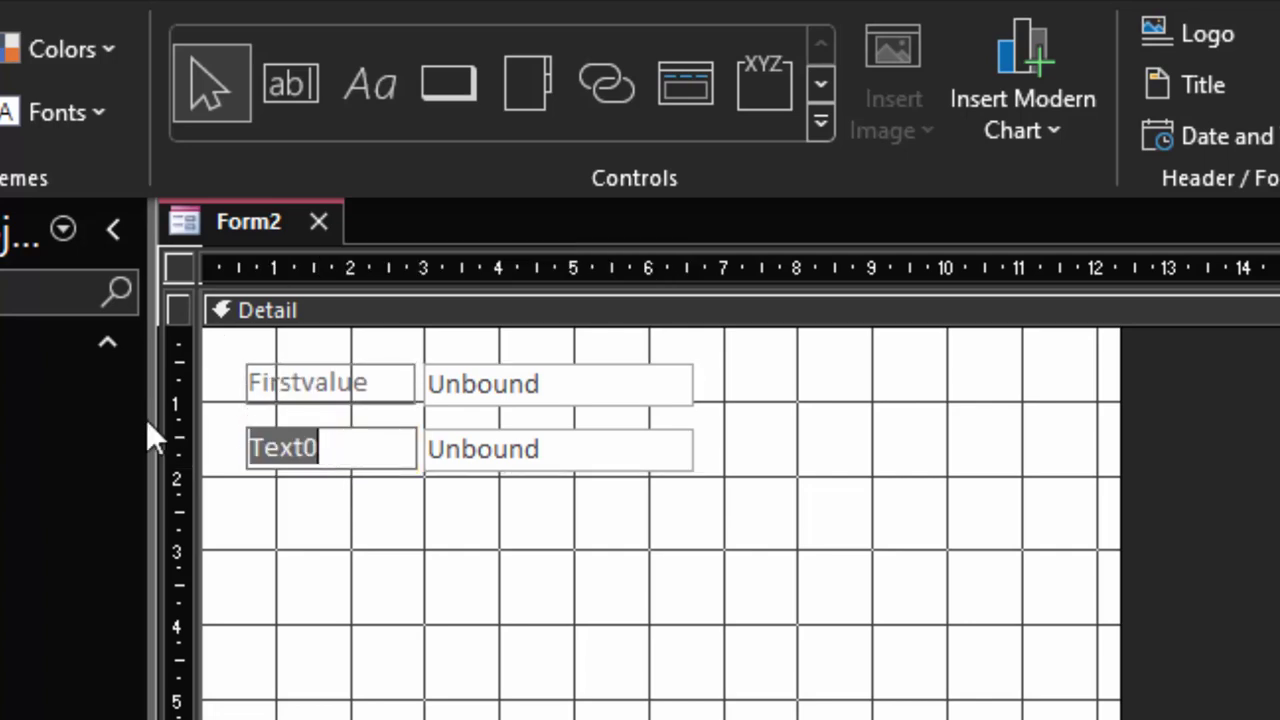
key("BackSpace")
type("Sec")
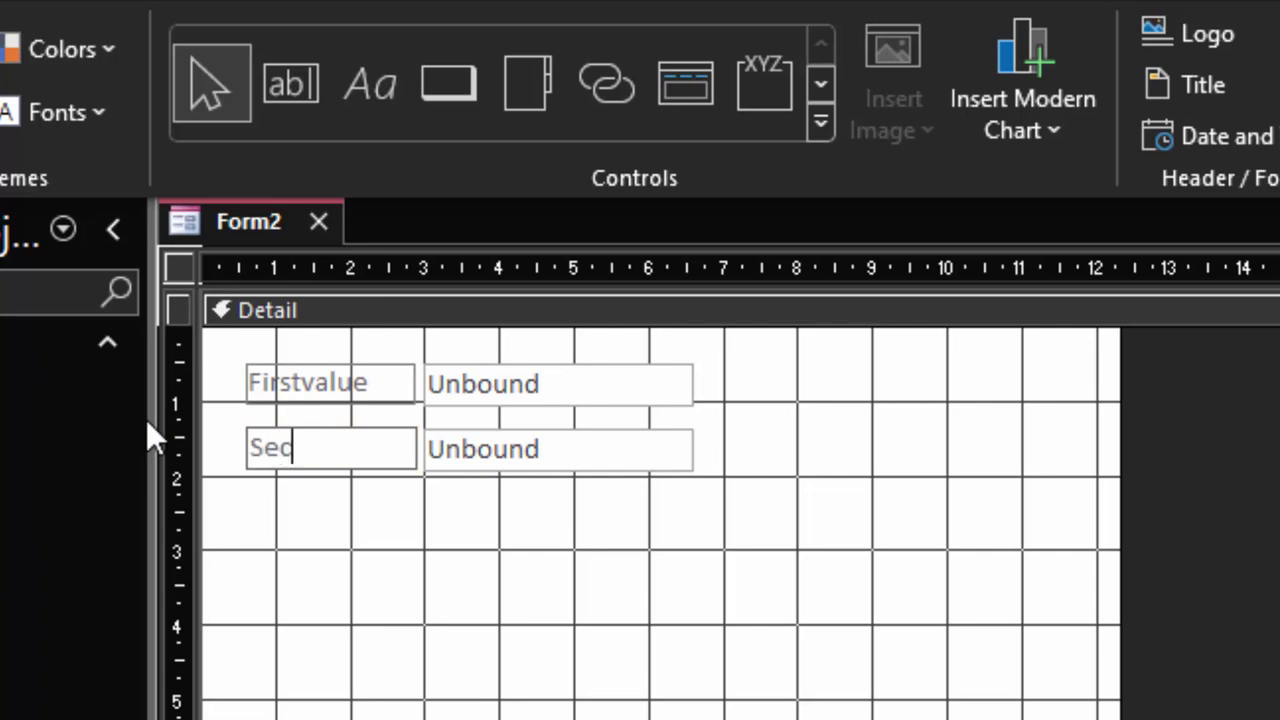
type("ond")
type("value")
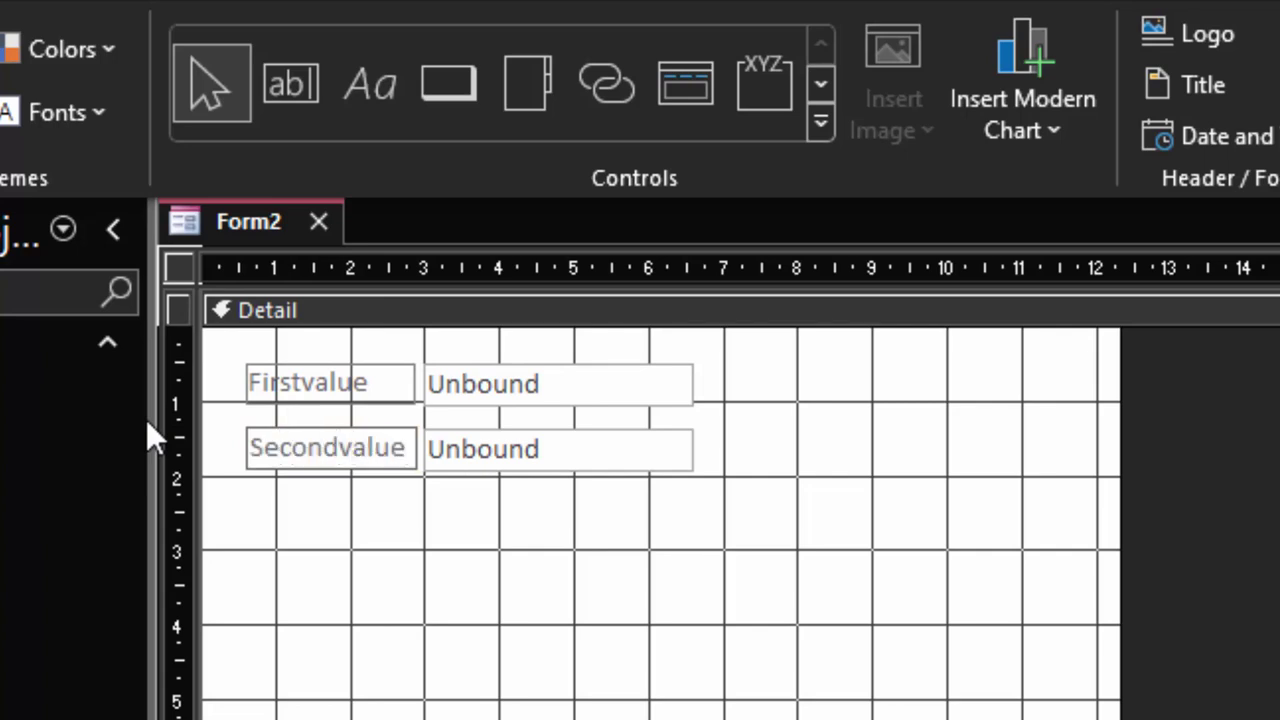
left_click(473, 569)
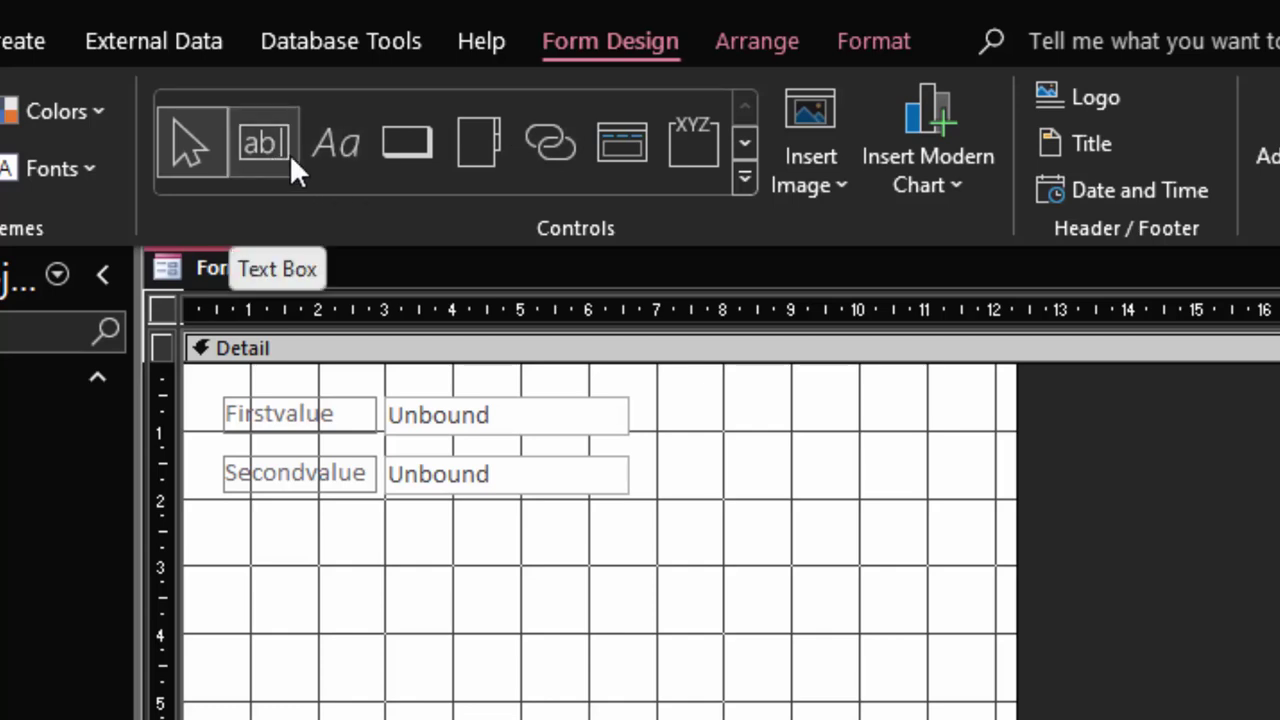
Draw a label below the two value boxes with the text Myanswer.
left_click(315, 152)
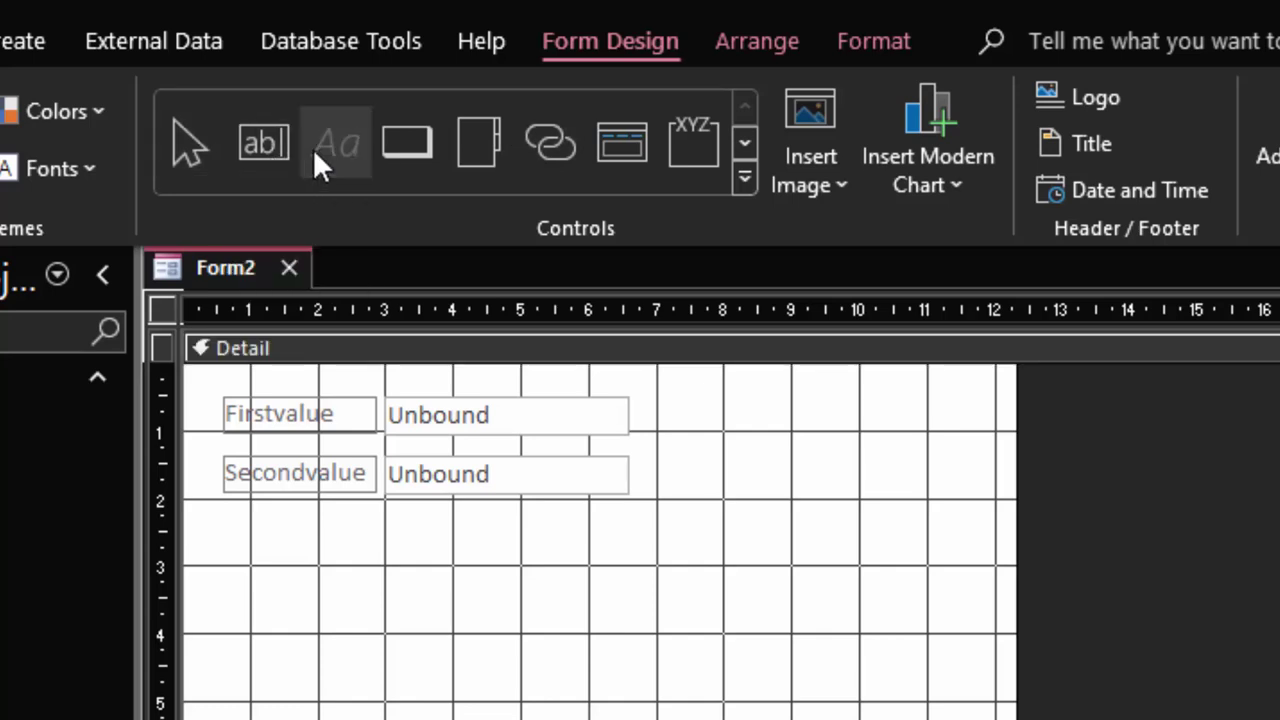
left_click_drag(373, 517, 446, 551)
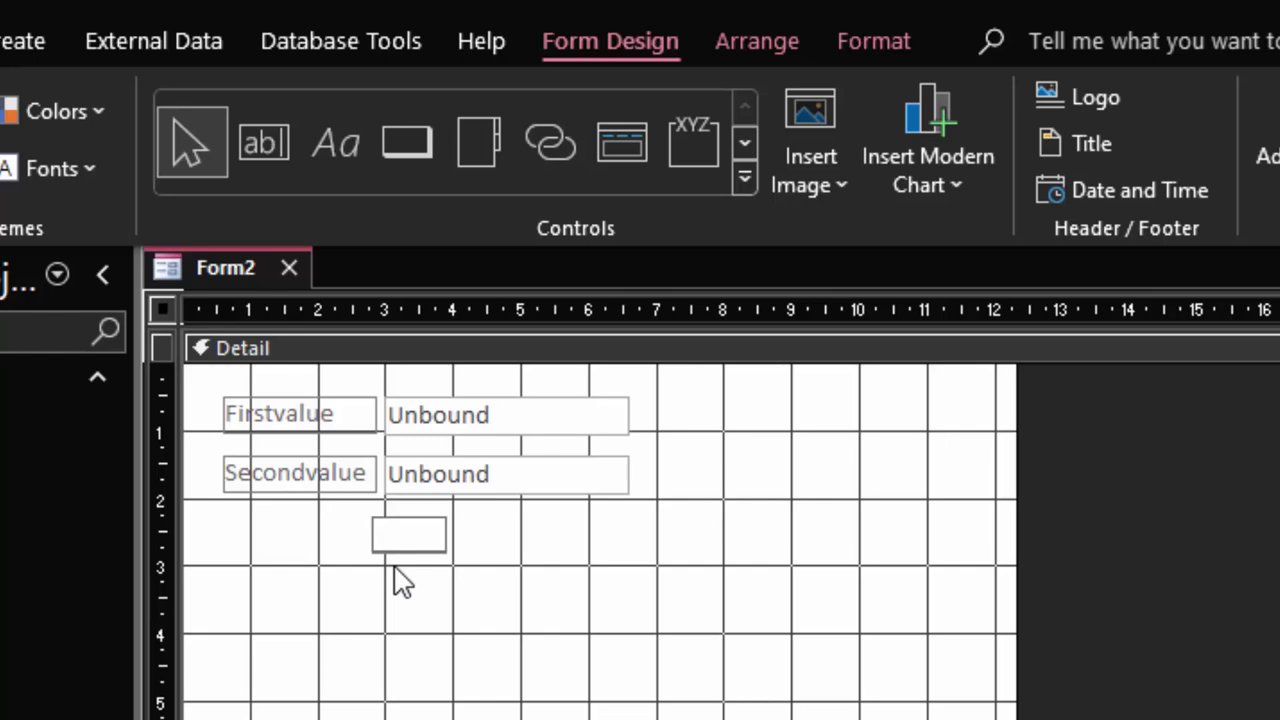
type("My")
type("answer")
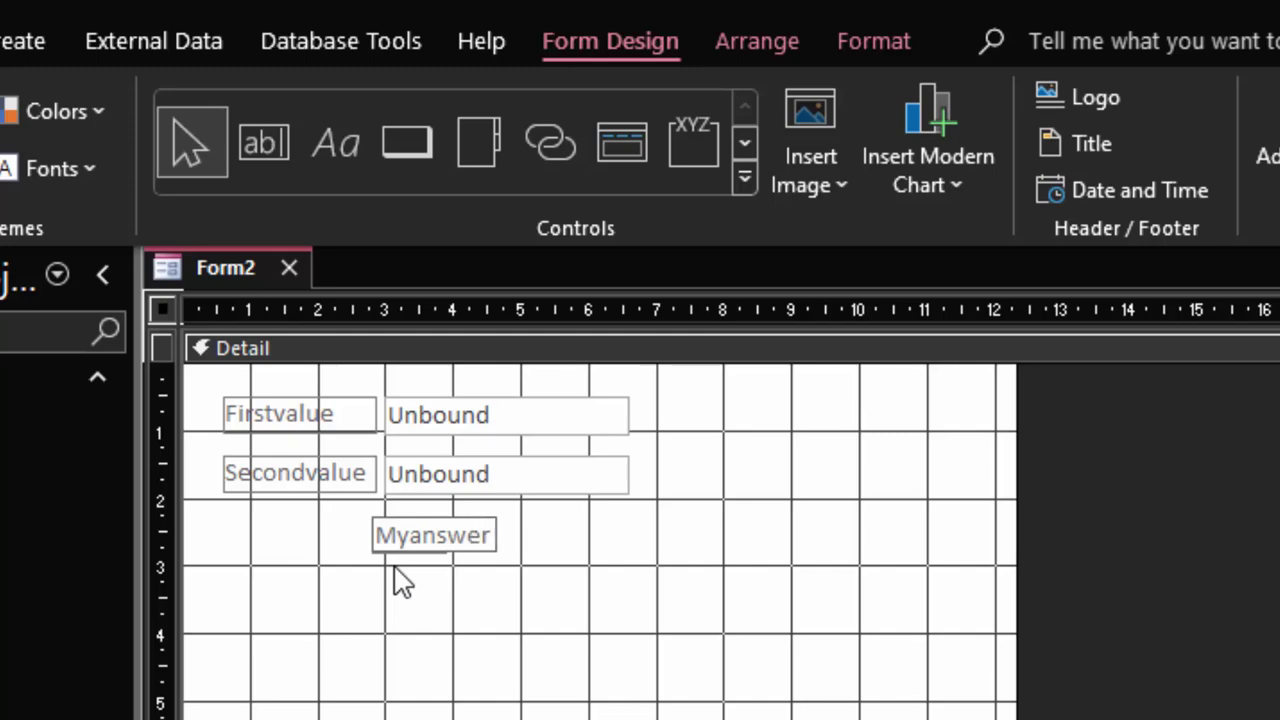
type("is")
key("BackSpace")
key("BackSpace")
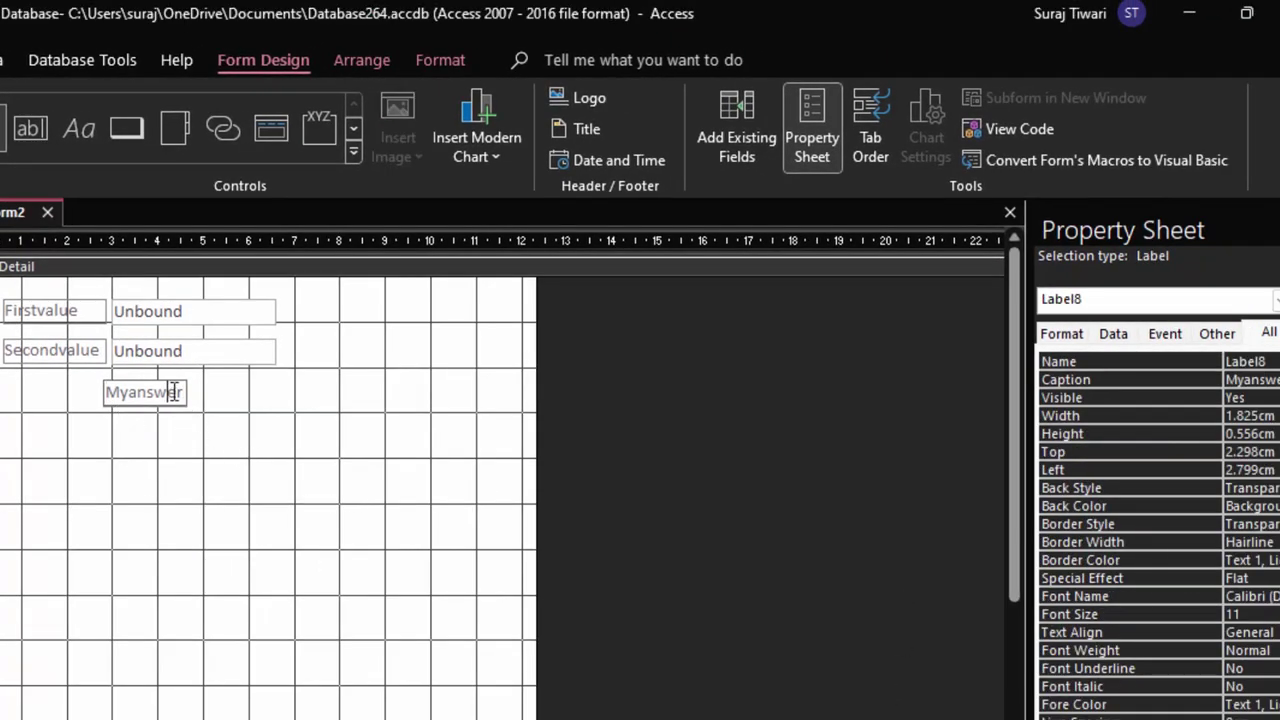
In the Property Sheet, move Myanswer from the label's Caption into its Name, replacing Label8.
left_click(177, 440)
left_click(177, 400)
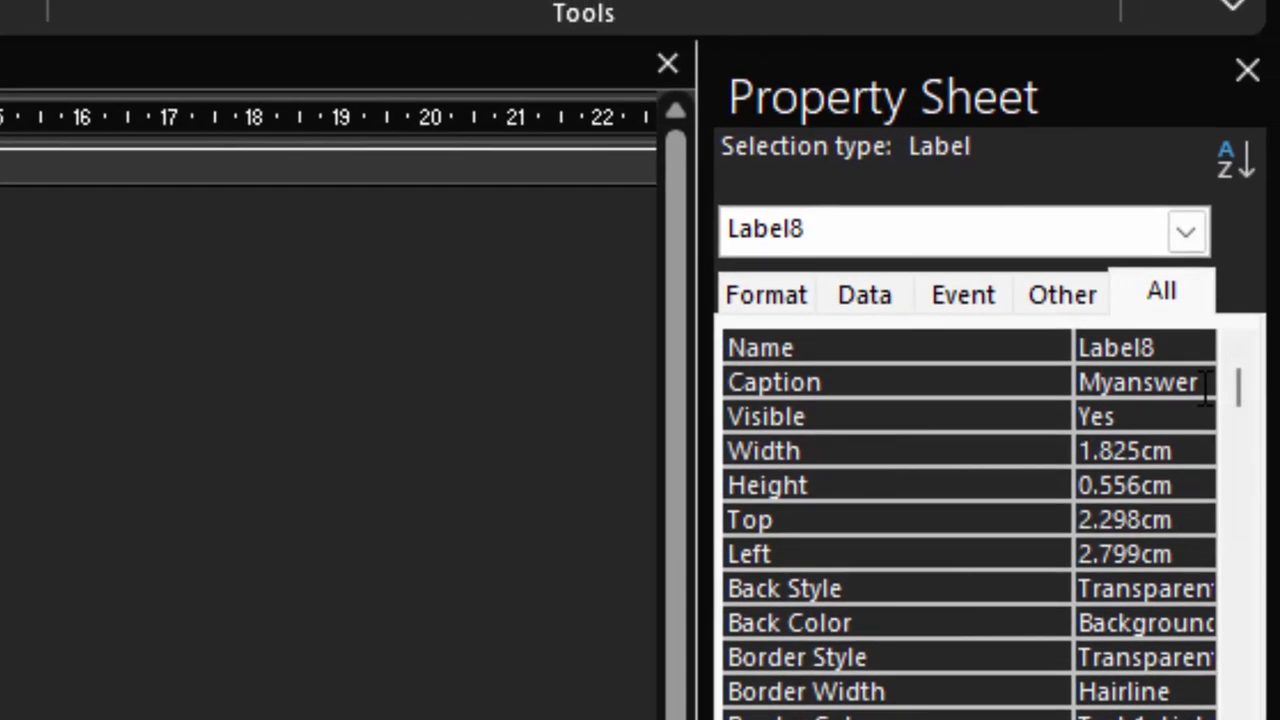
right_click(1152, 390)
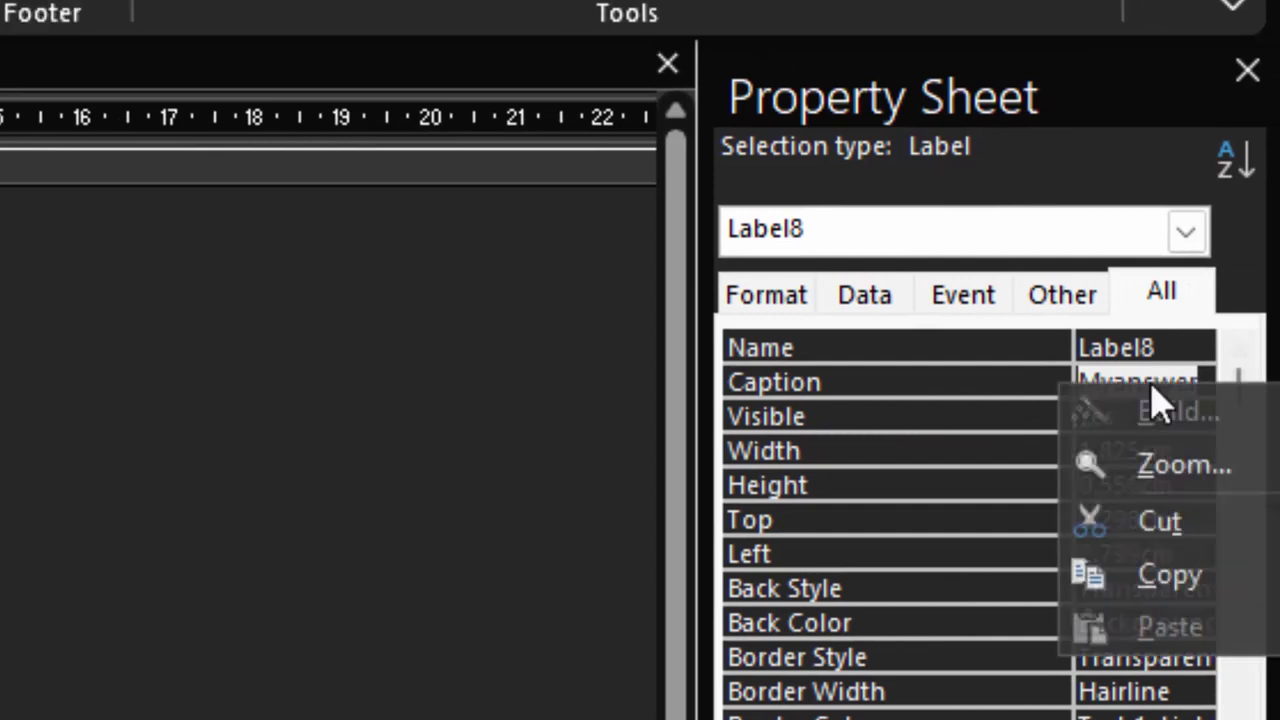
left_click(1165, 525)
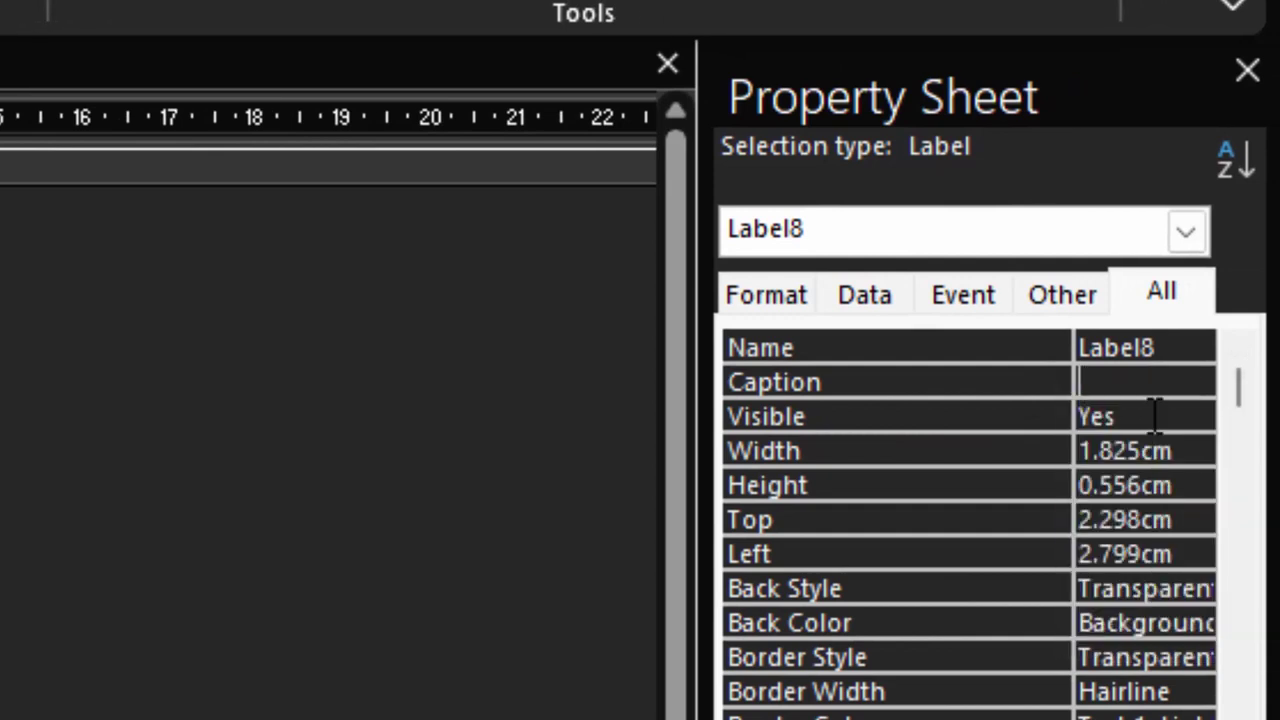
double_click(1181, 350)
key("Delete")
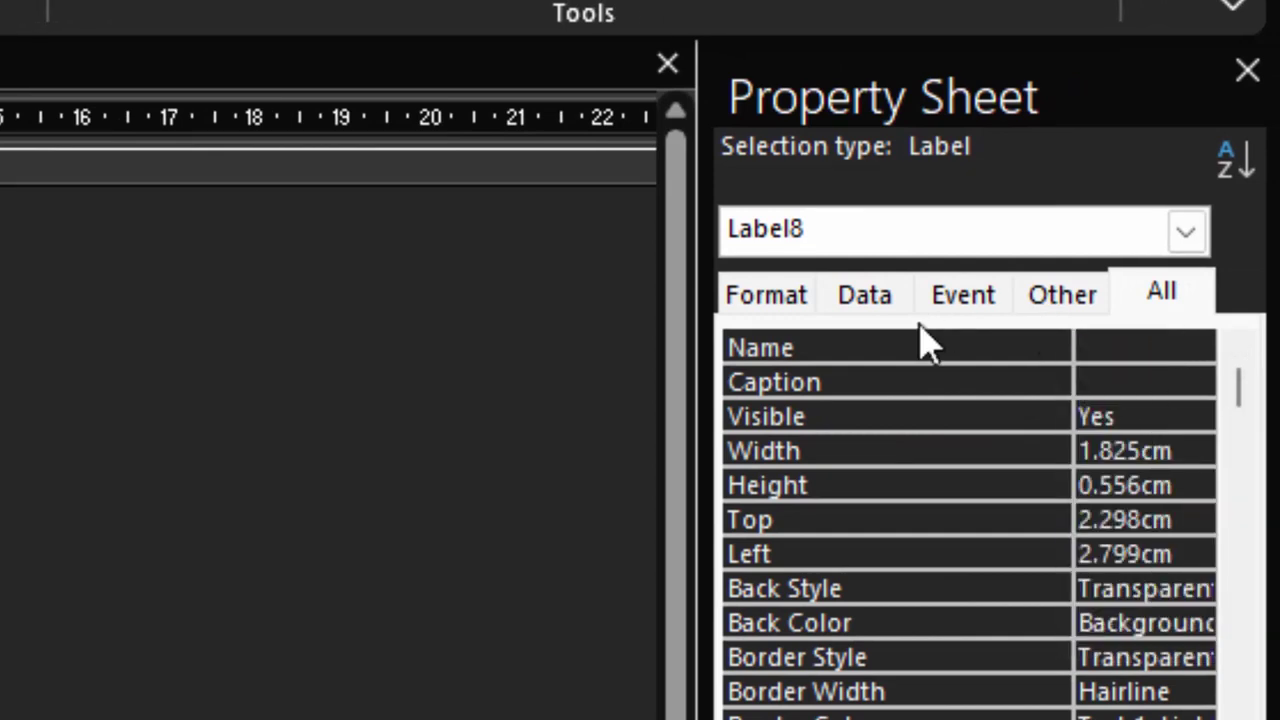
type("Myanswer")
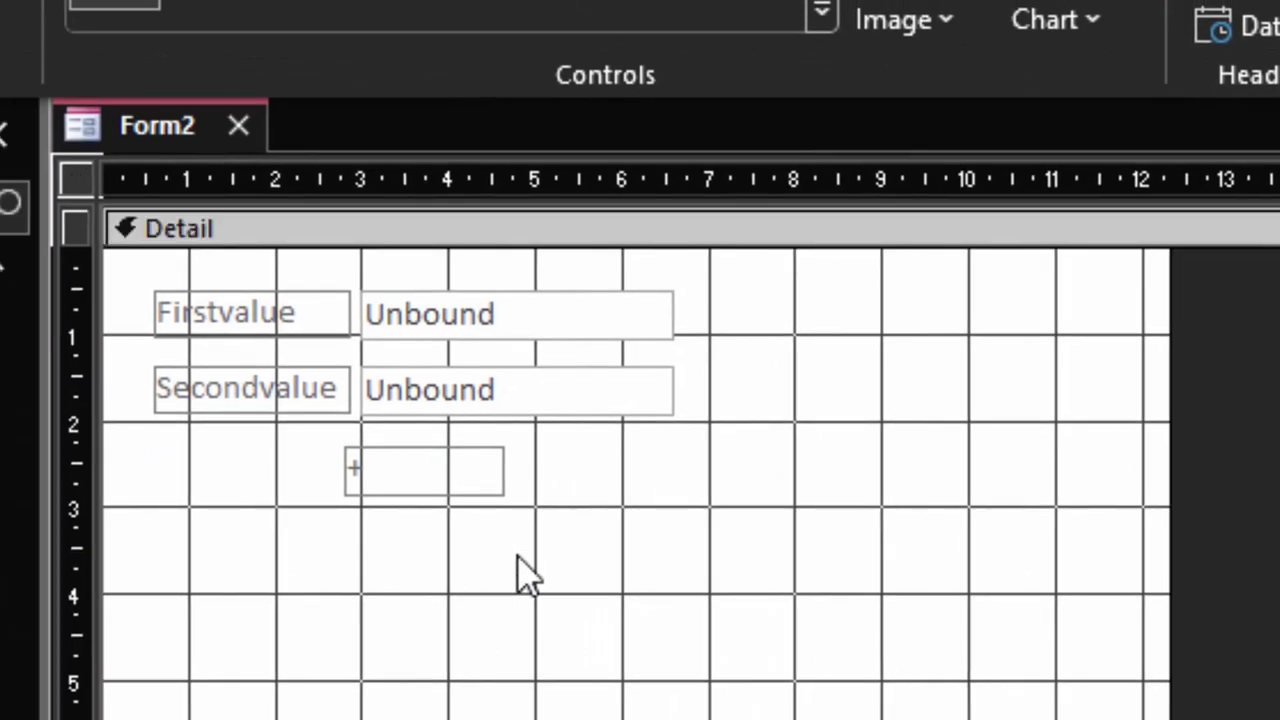
Draw a command button below the answer label and cancel the Command Button Wizard.
left_click(424, 479)
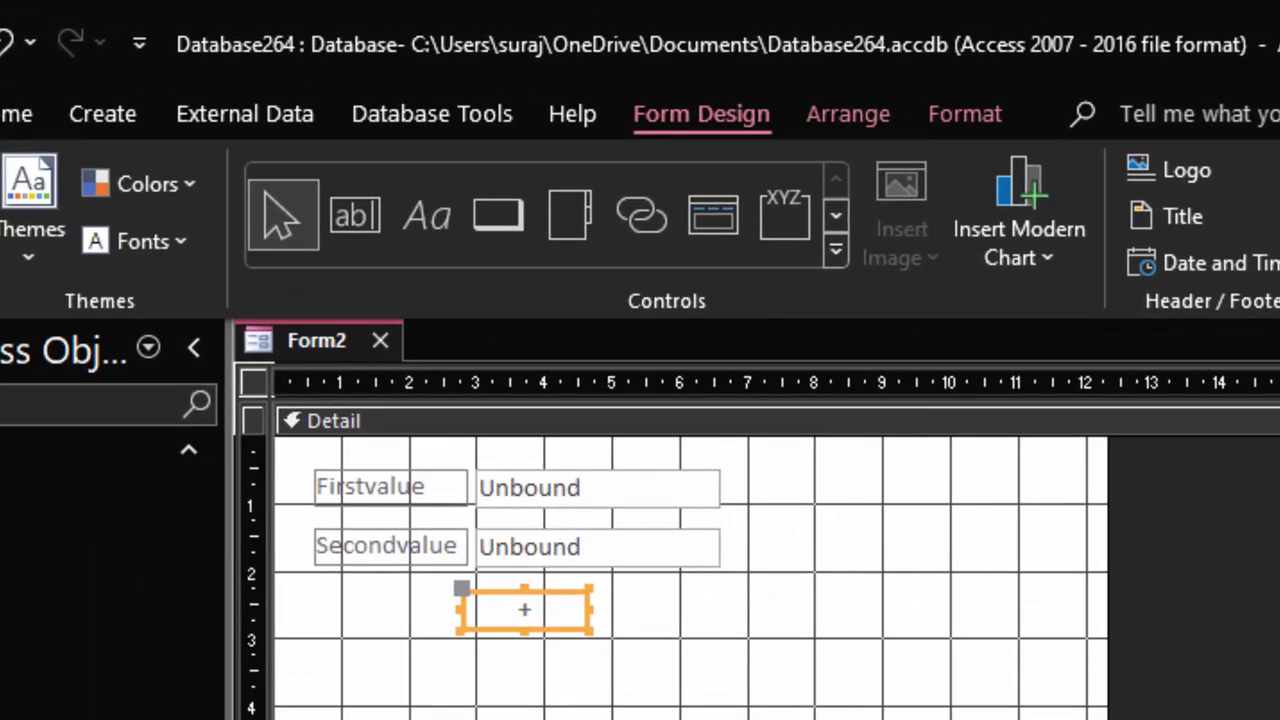
left_click(878, 704)
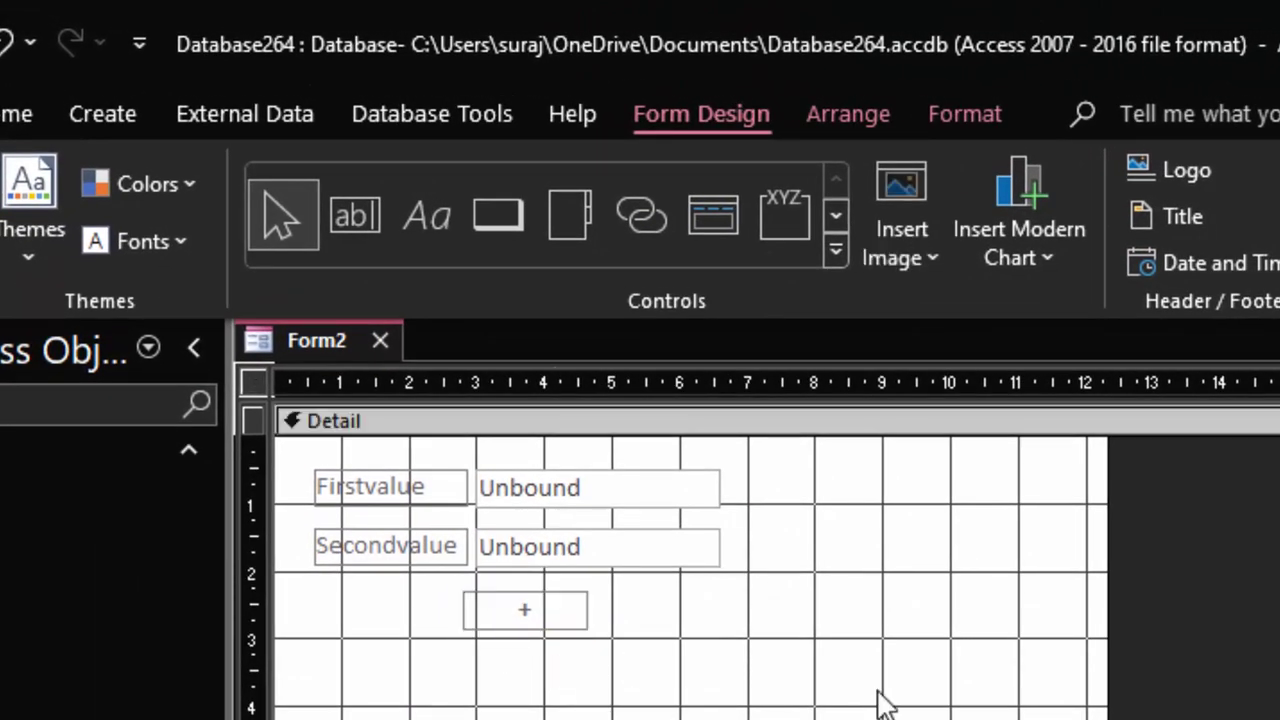
left_click(492, 221)
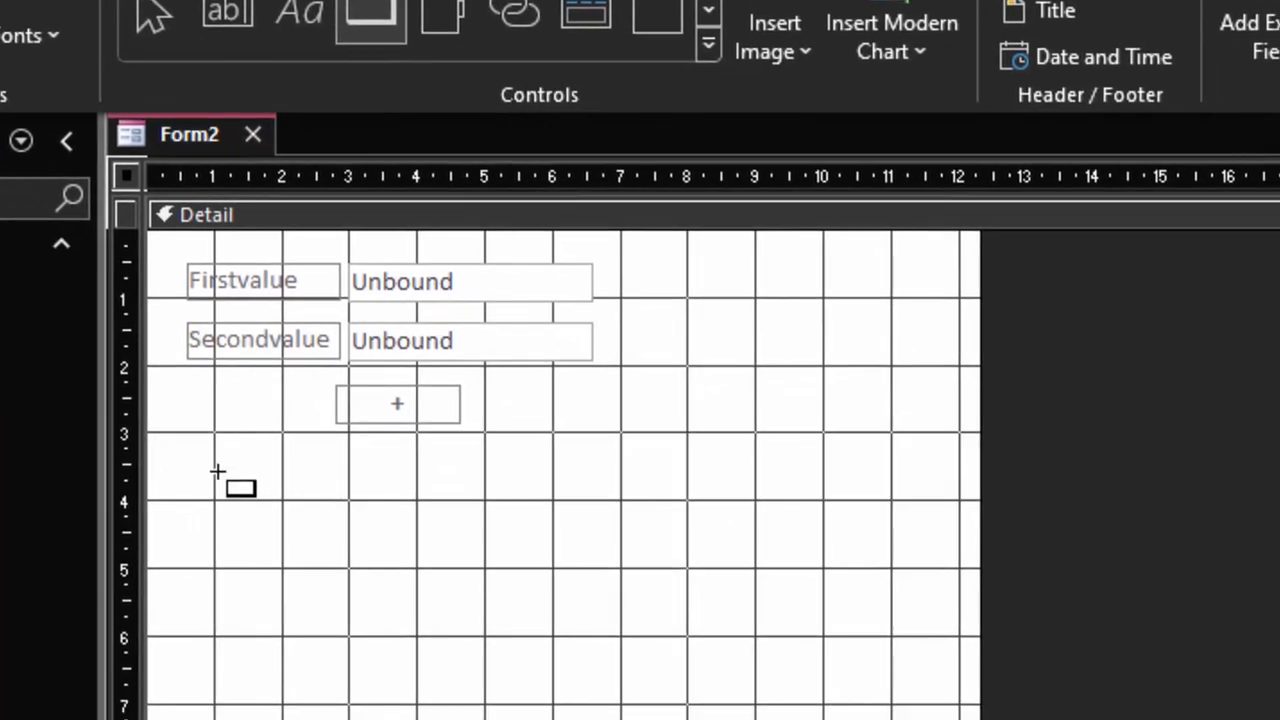
left_click_drag(240, 478, 432, 535)
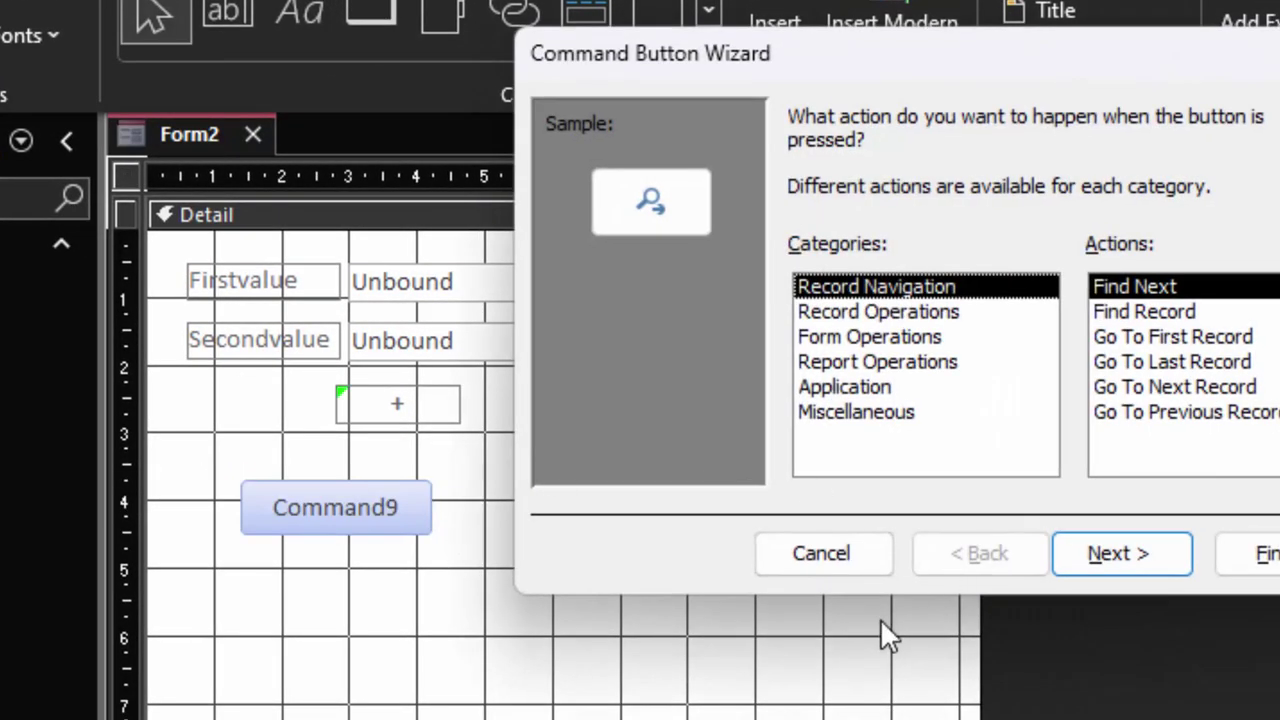
left_click(866, 556)
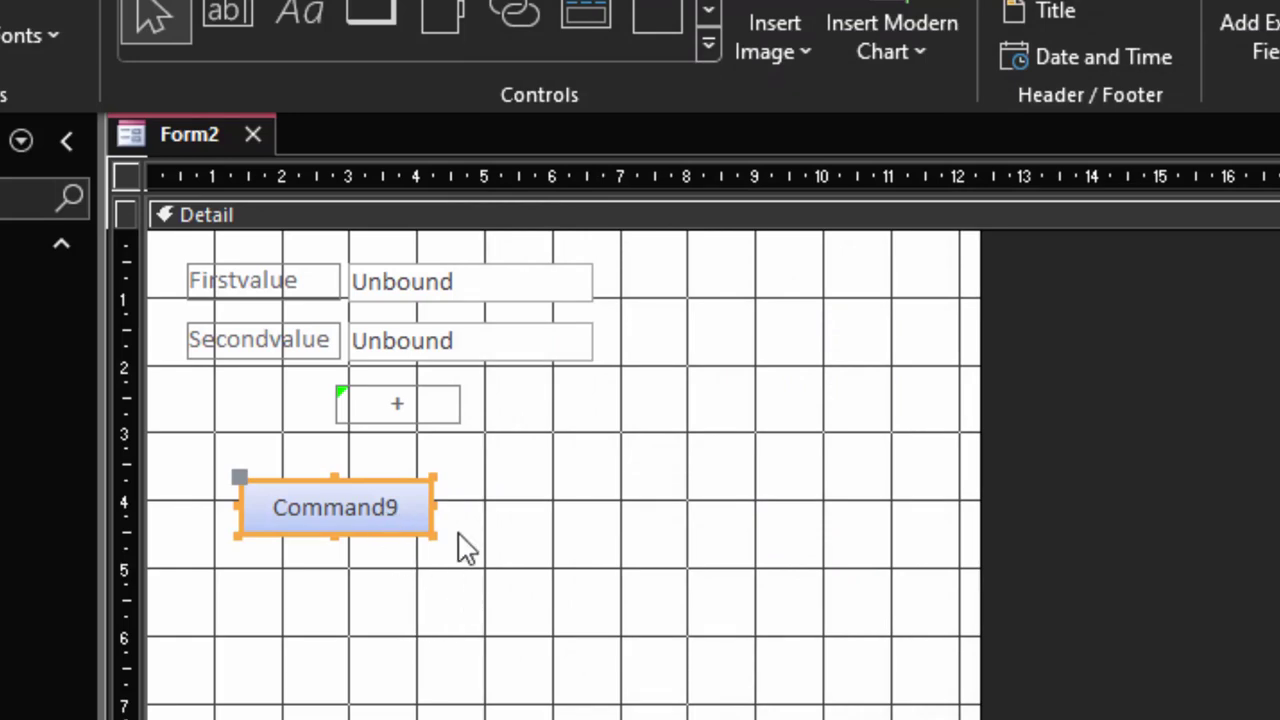
Rename Command9 to cmdPlus and set its caption to +.
double_click(366, 530)
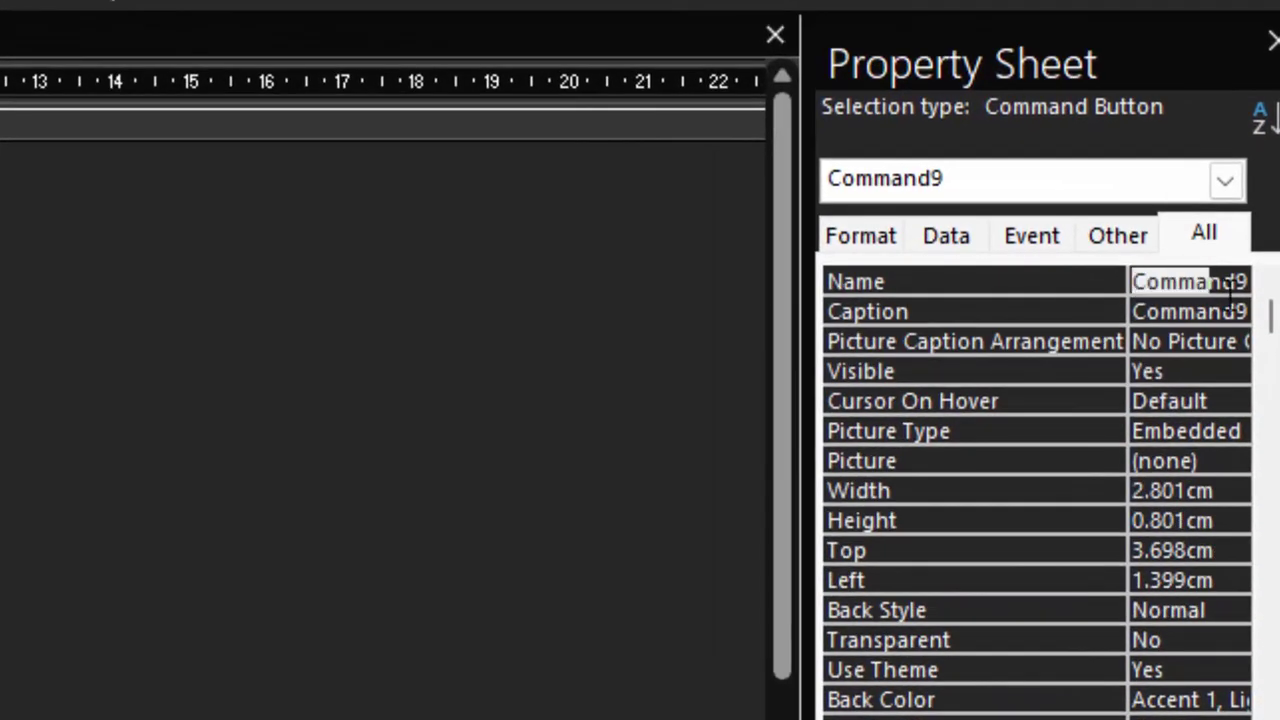
left_click_drag(1141, 284, 1266, 290)
key("BackSpace")
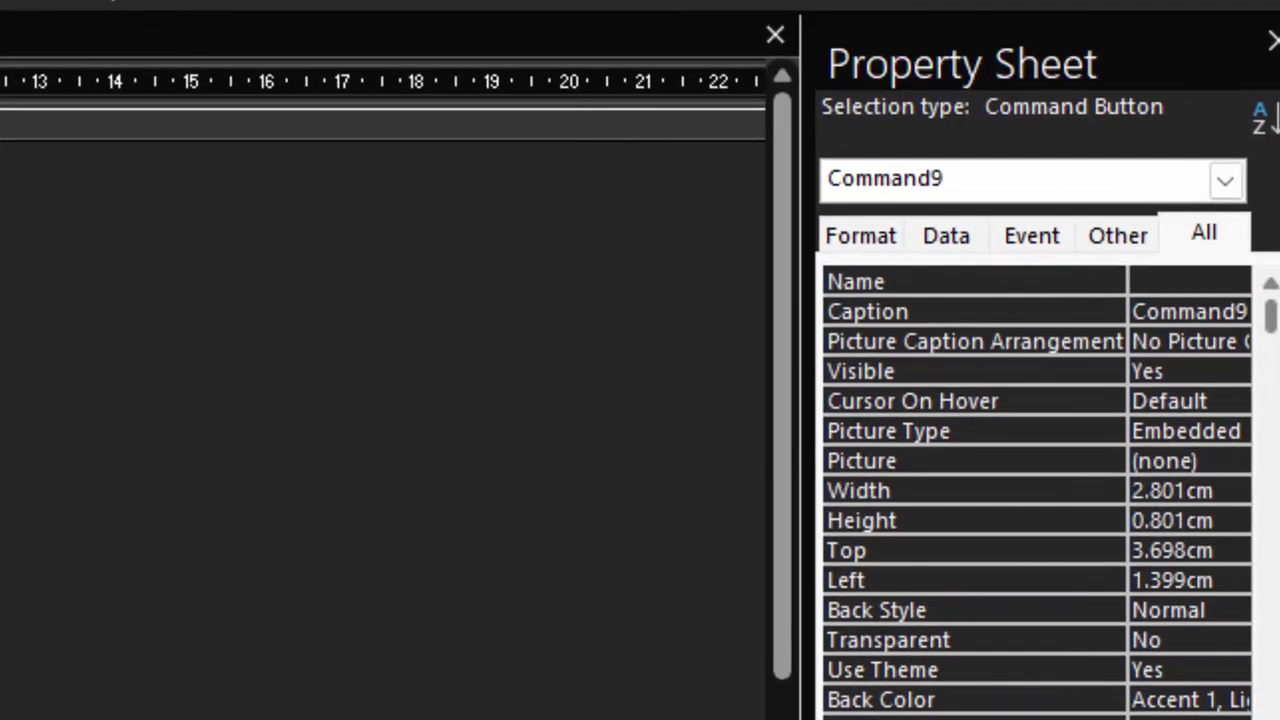
type("cmdPl")
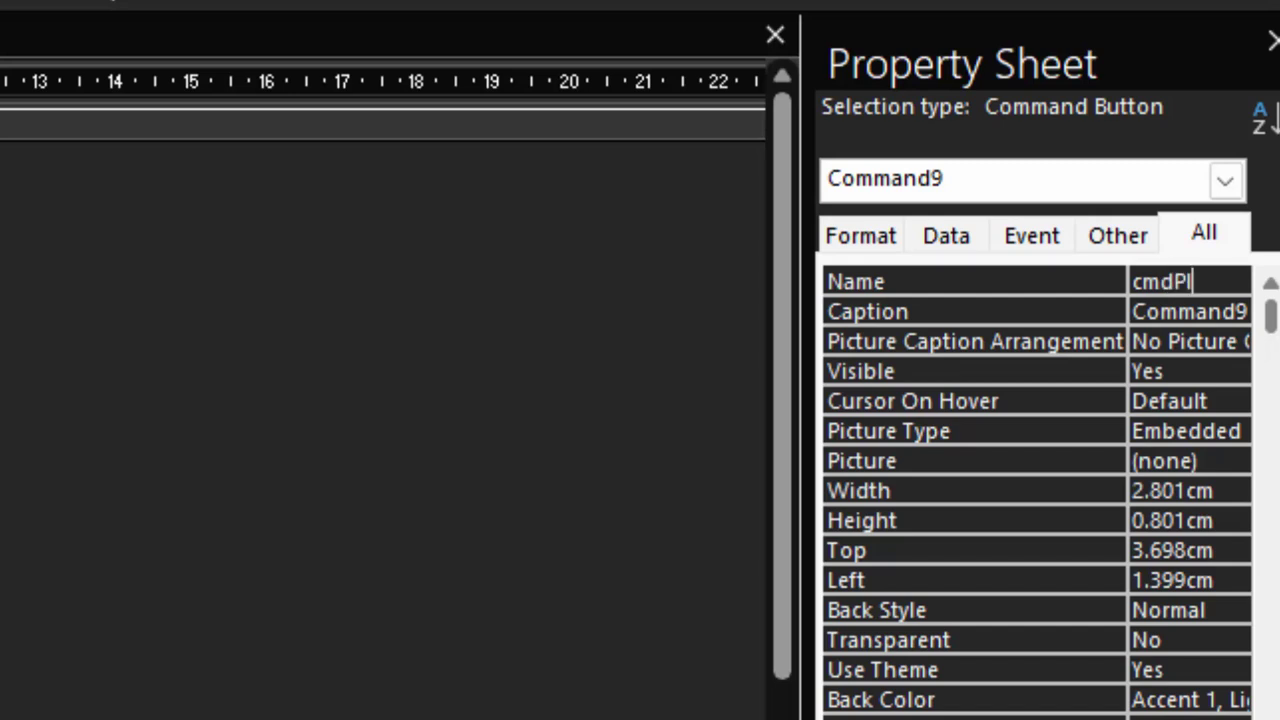
type("us")
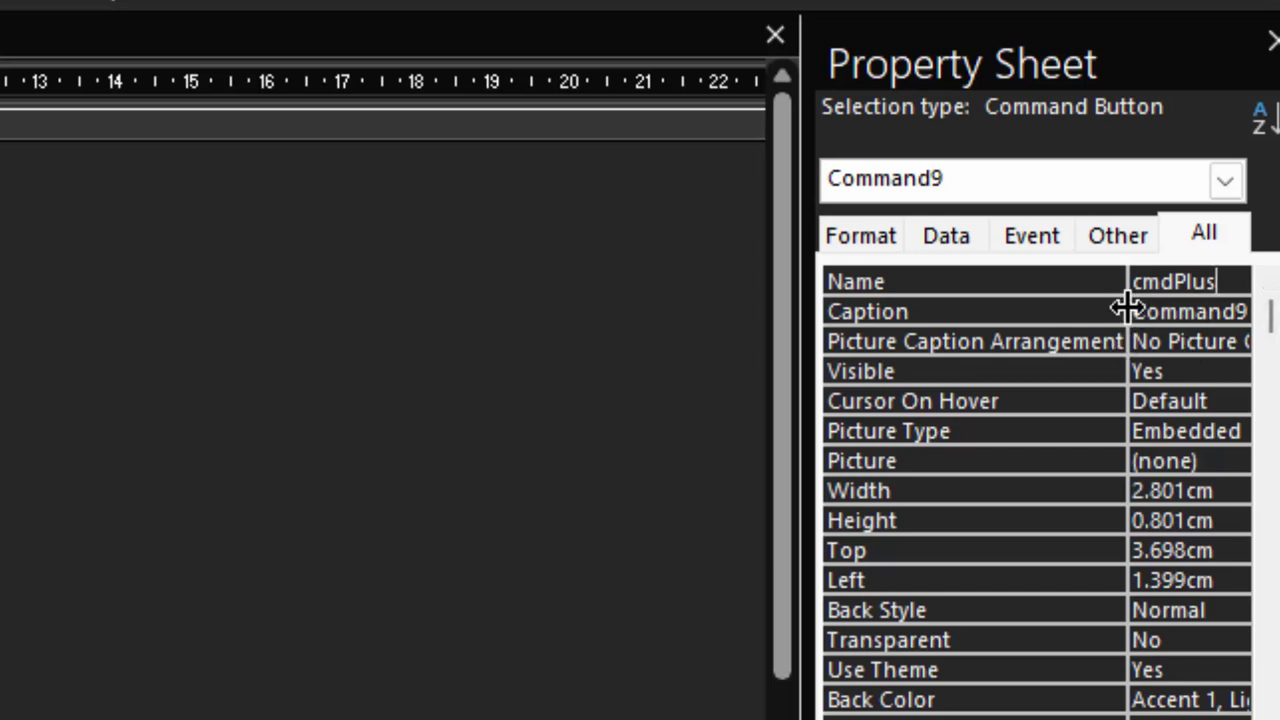
left_click_drag(1133, 311, 1248, 311)
key("BackSpace")
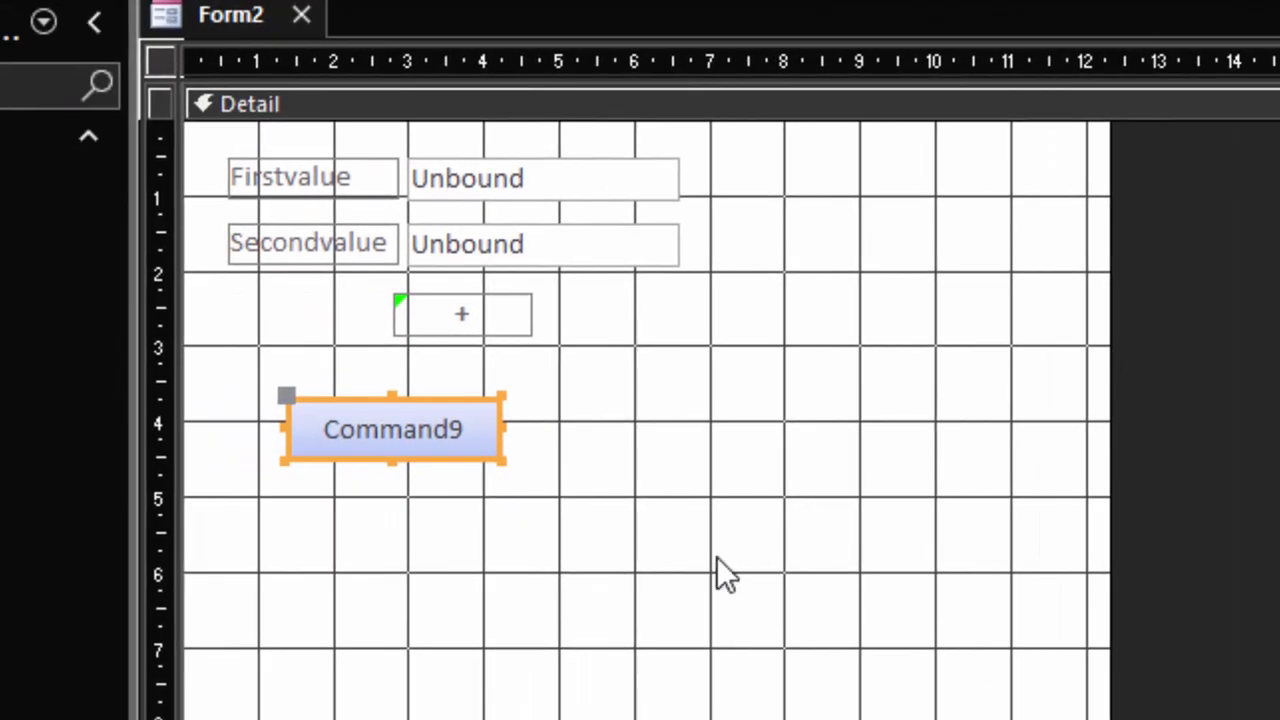
left_click(717, 556)
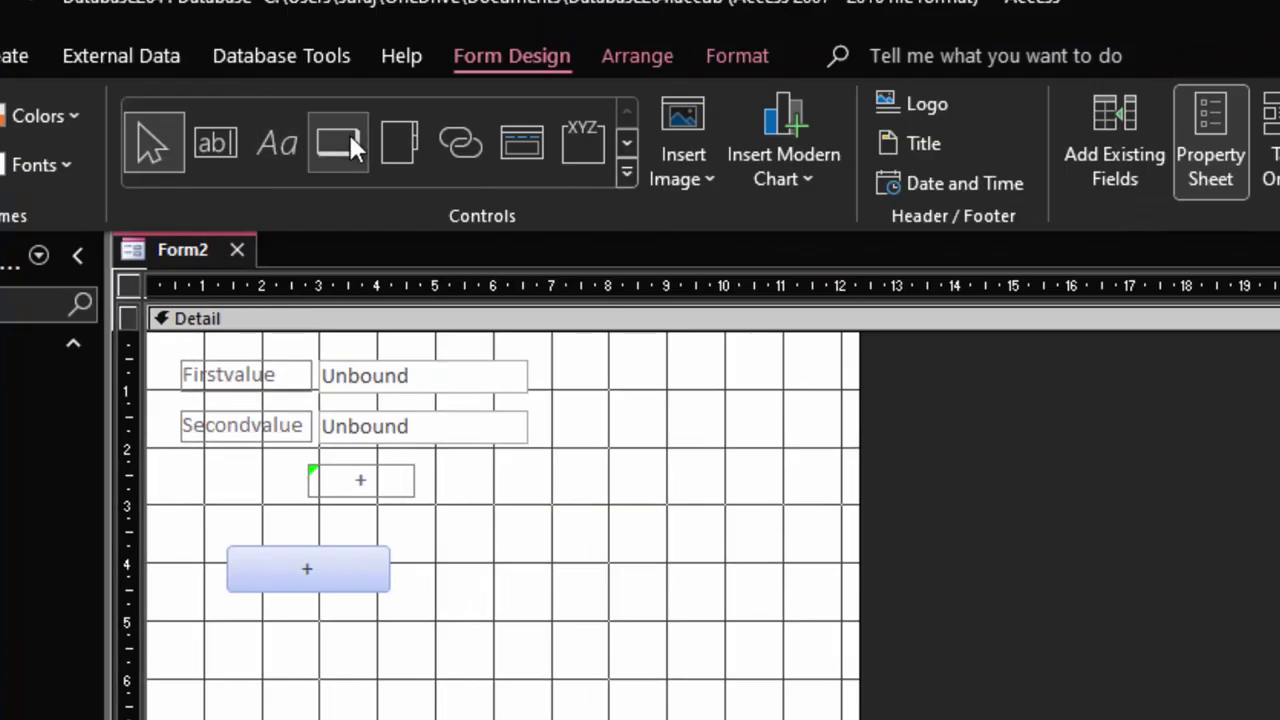
Draw a second command button below the + button and cancel its wizard.
left_click(350, 140)
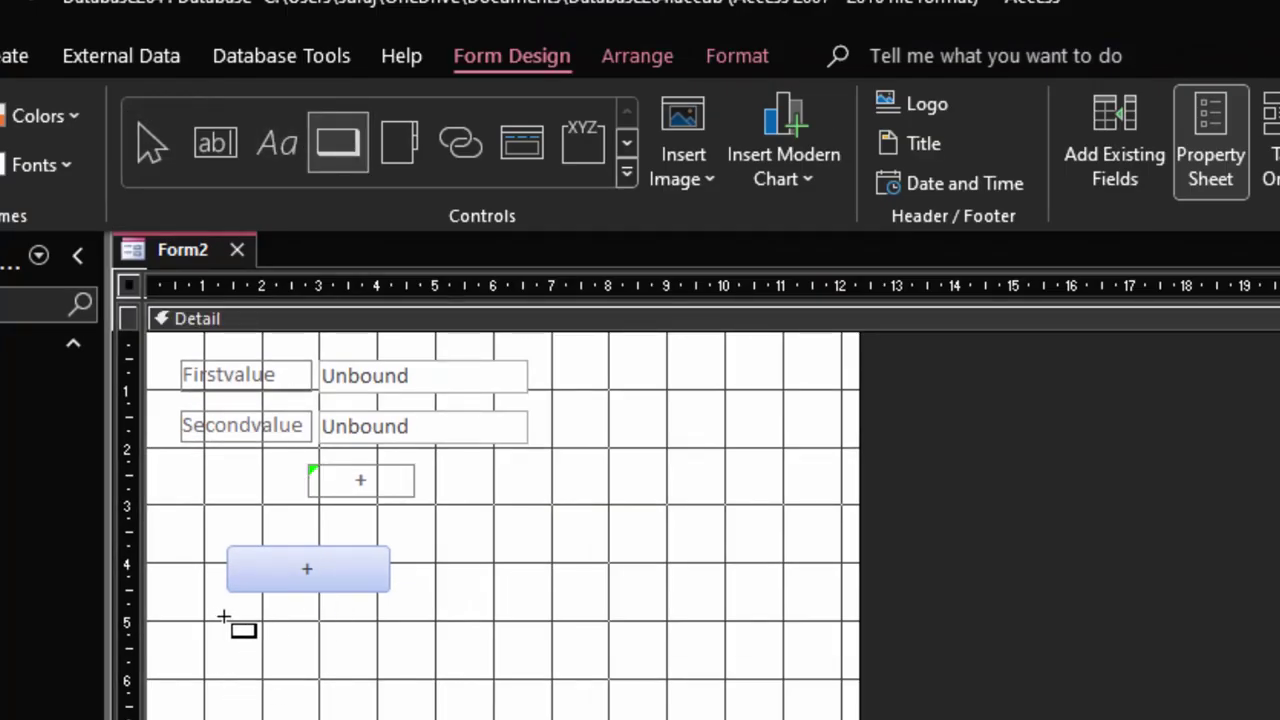
left_click_drag(227, 622, 388, 664)
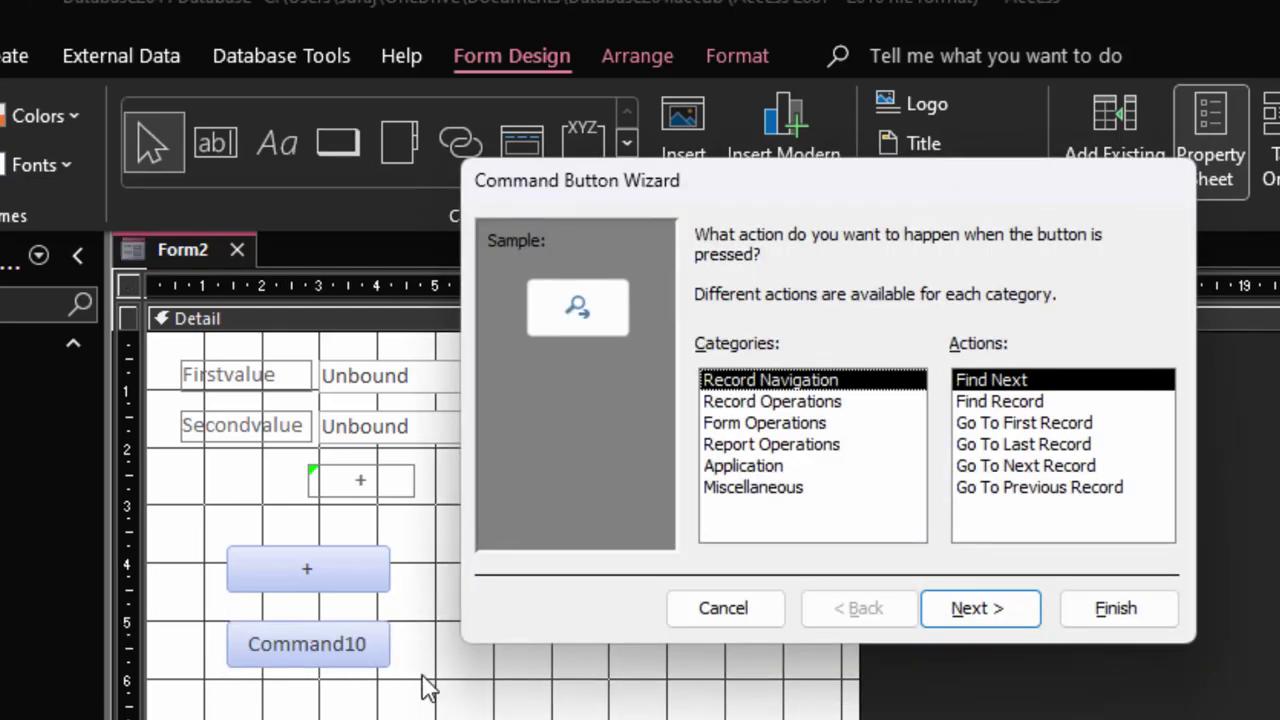
left_click(737, 606)
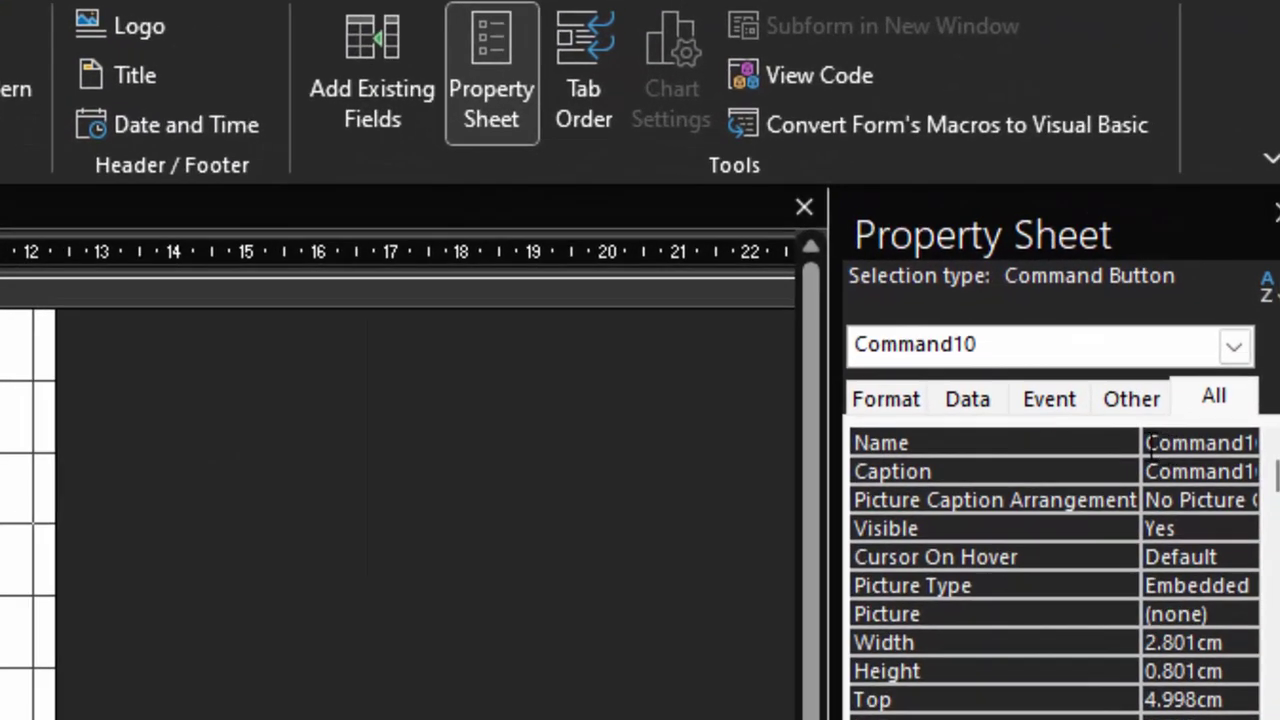
Name the new button Equalto and give it the caption =.
left_click(1240, 440)
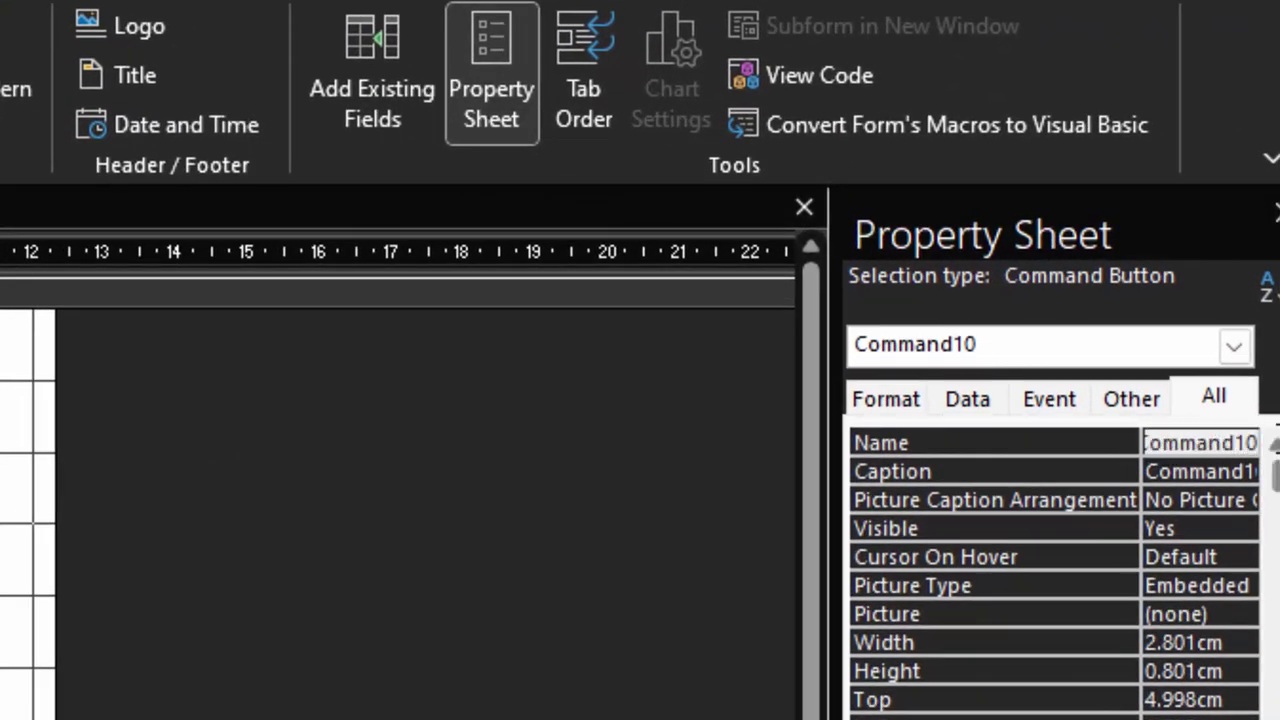
key("ctrl+a")
key("BackSpace")
type("E")
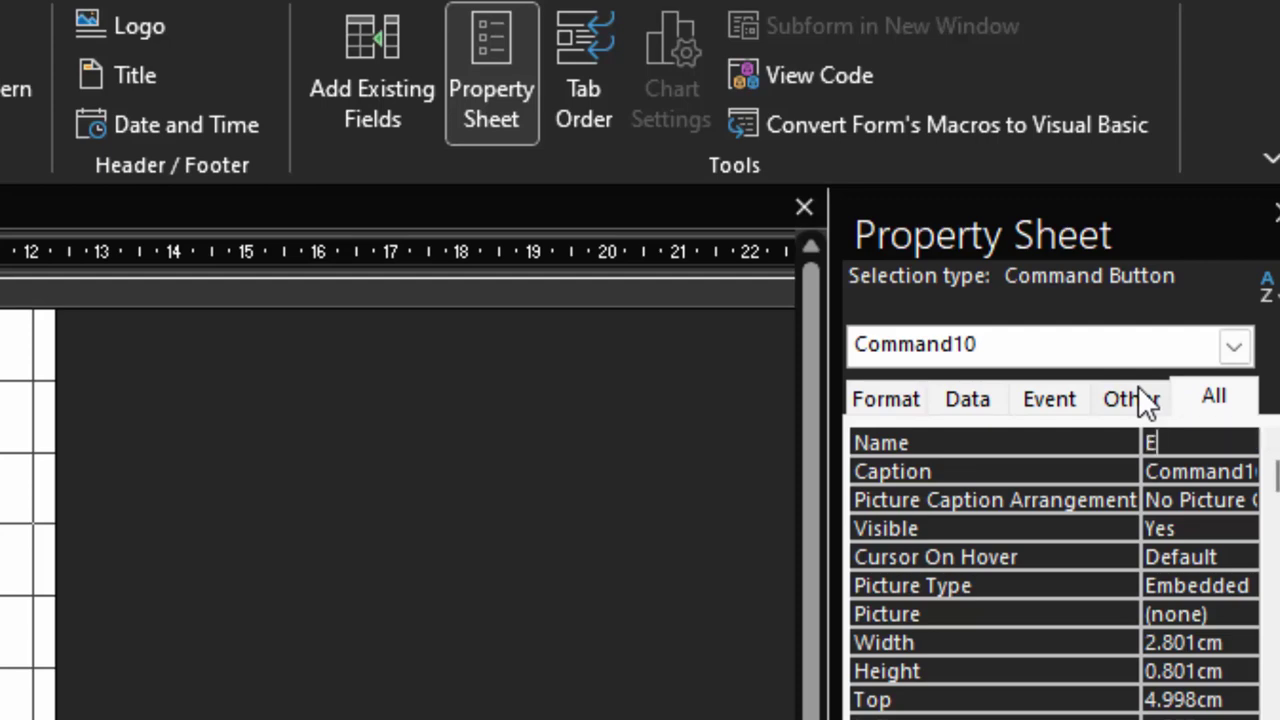
type("qua")
type("l")
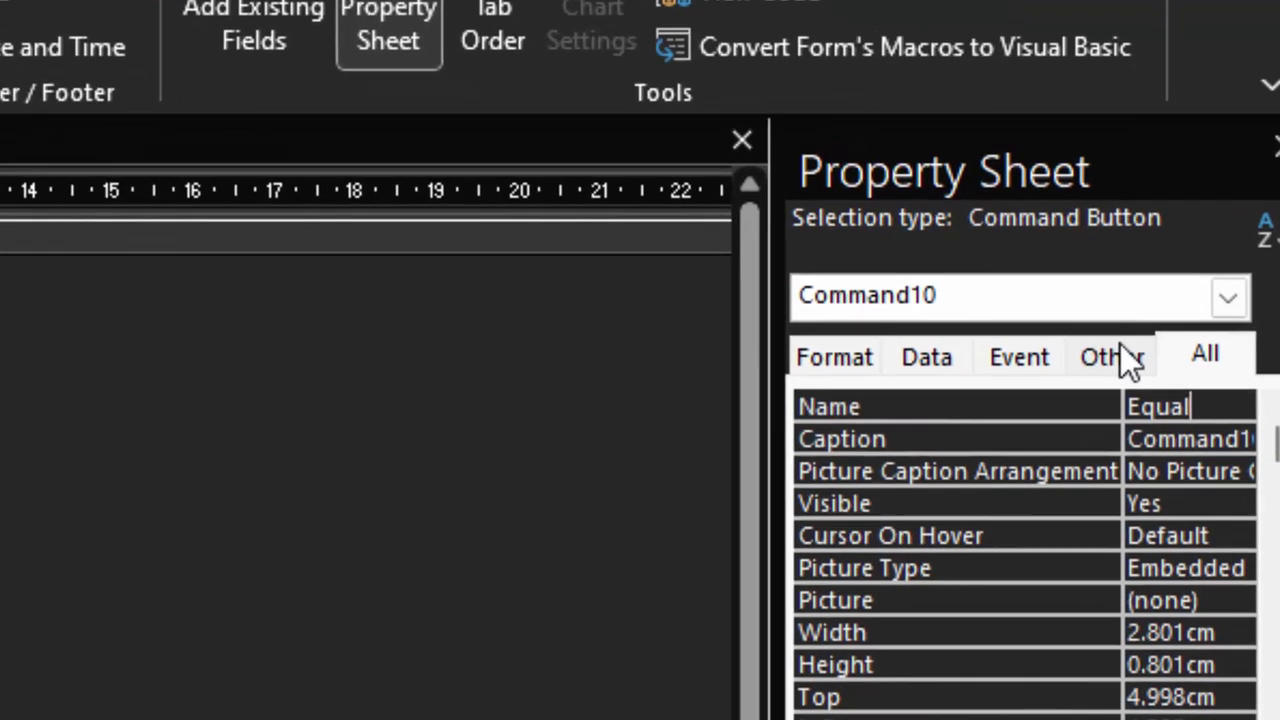
type("to")
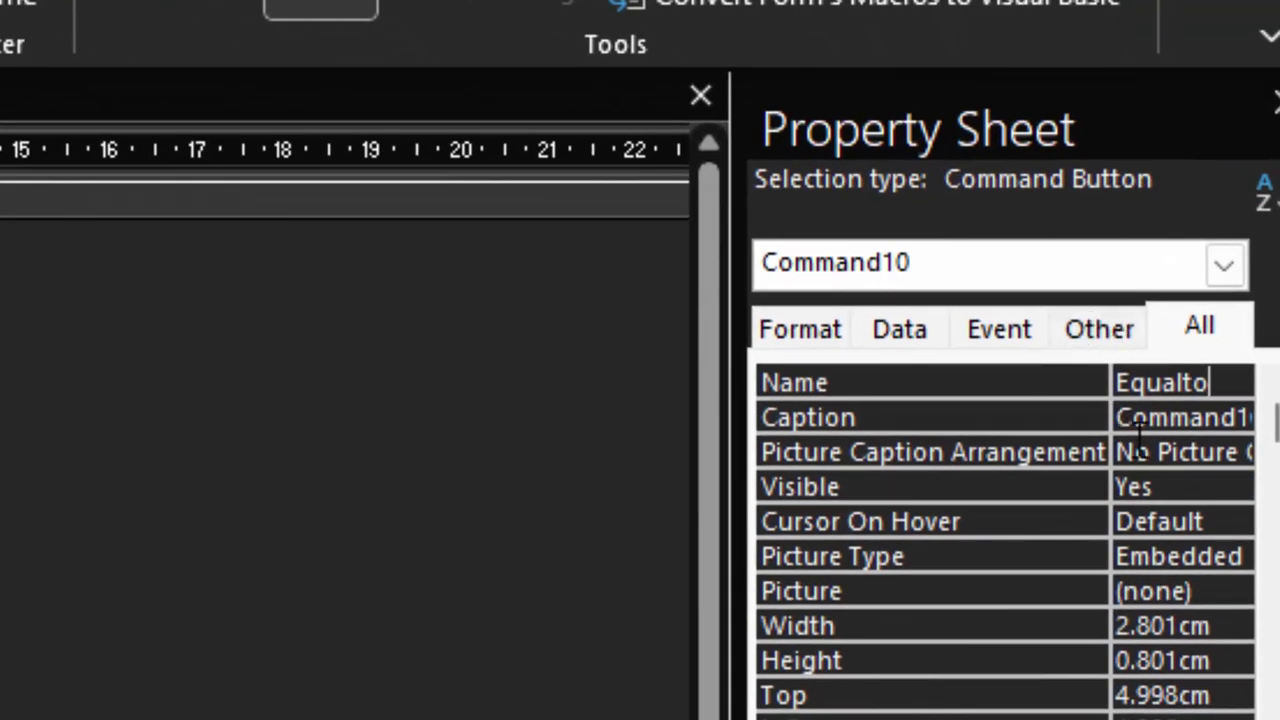
key("Tab")
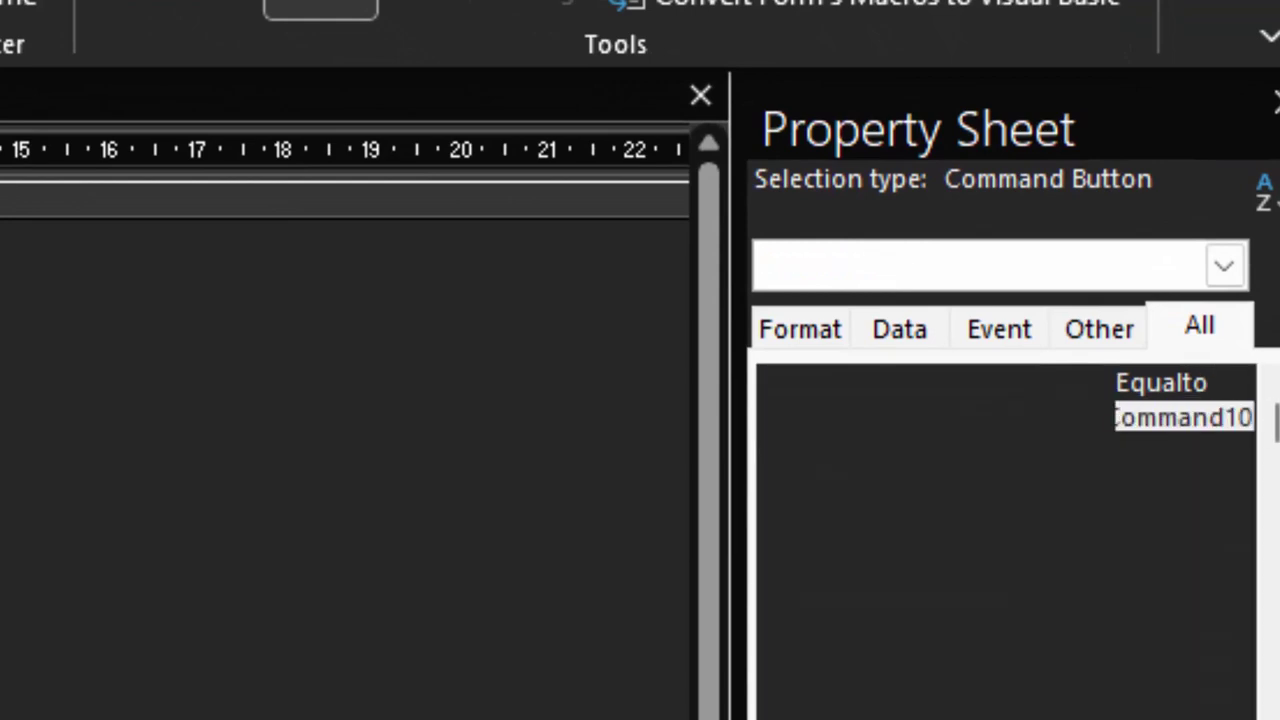
key("BackSpace")
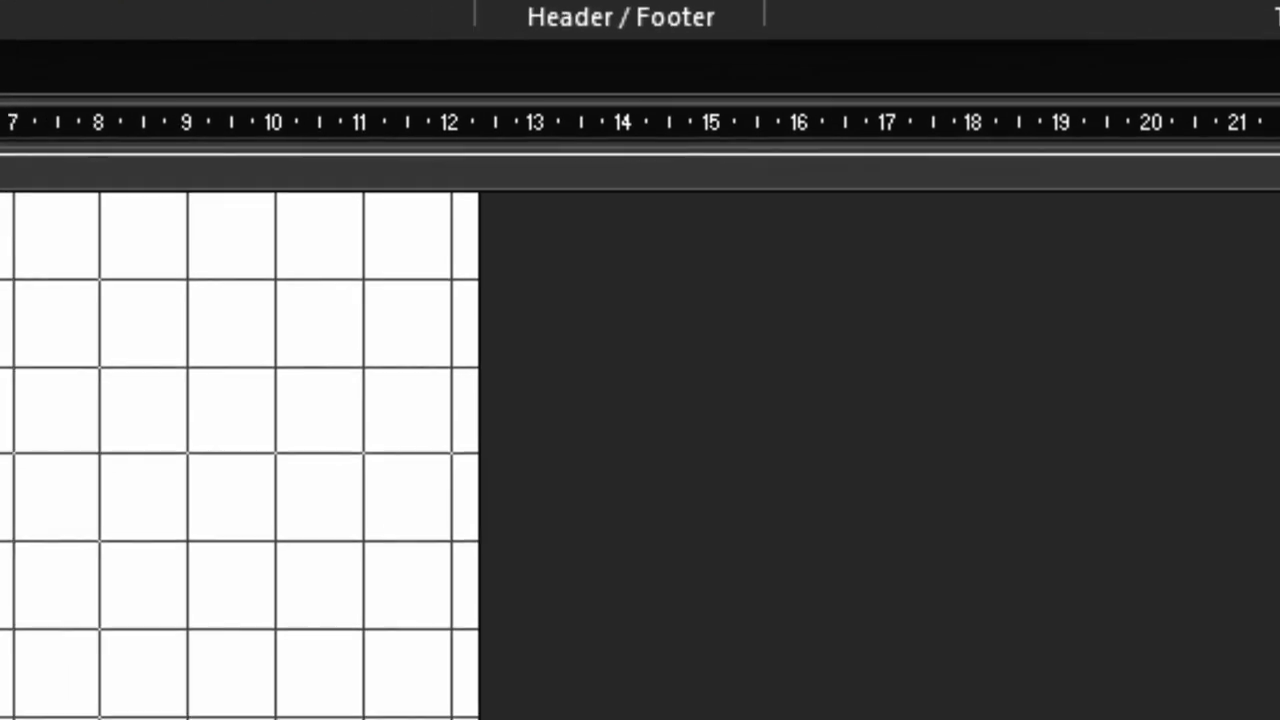
type("=")
key("Return")
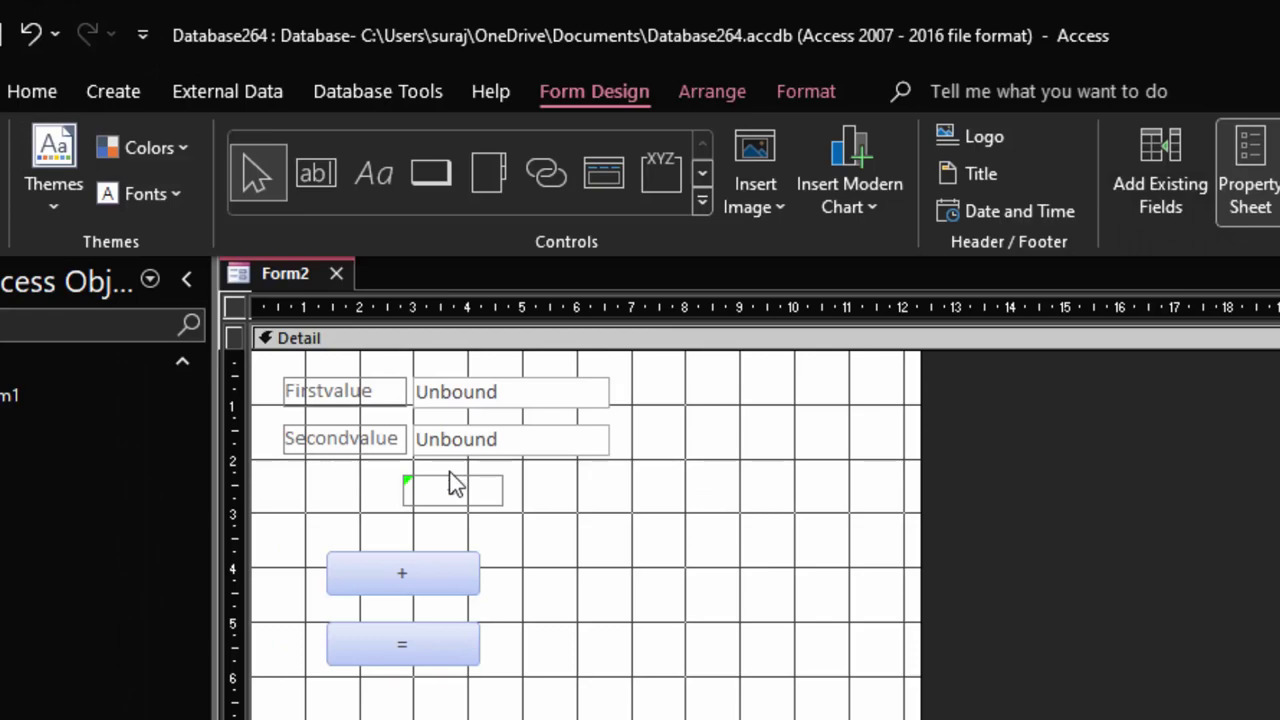
Clear the answer label's + caption and widen the label to the right.
left_click(452, 486)
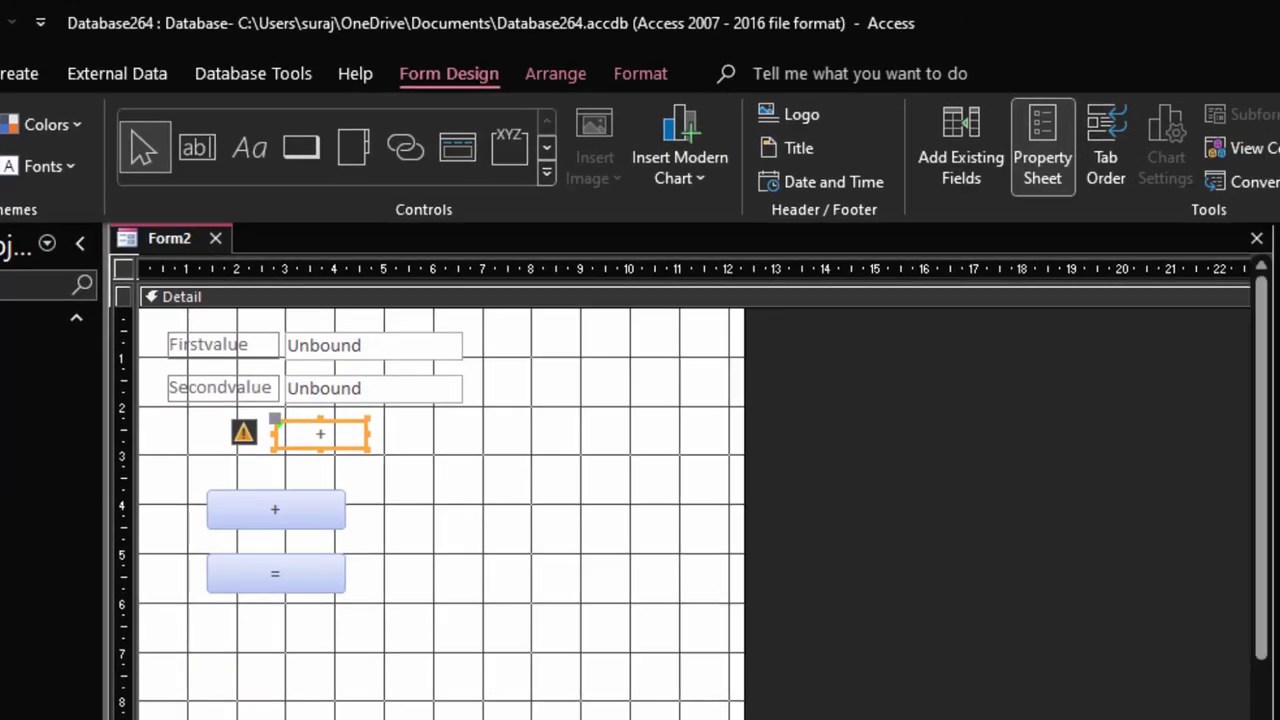
left_click(1042, 147)
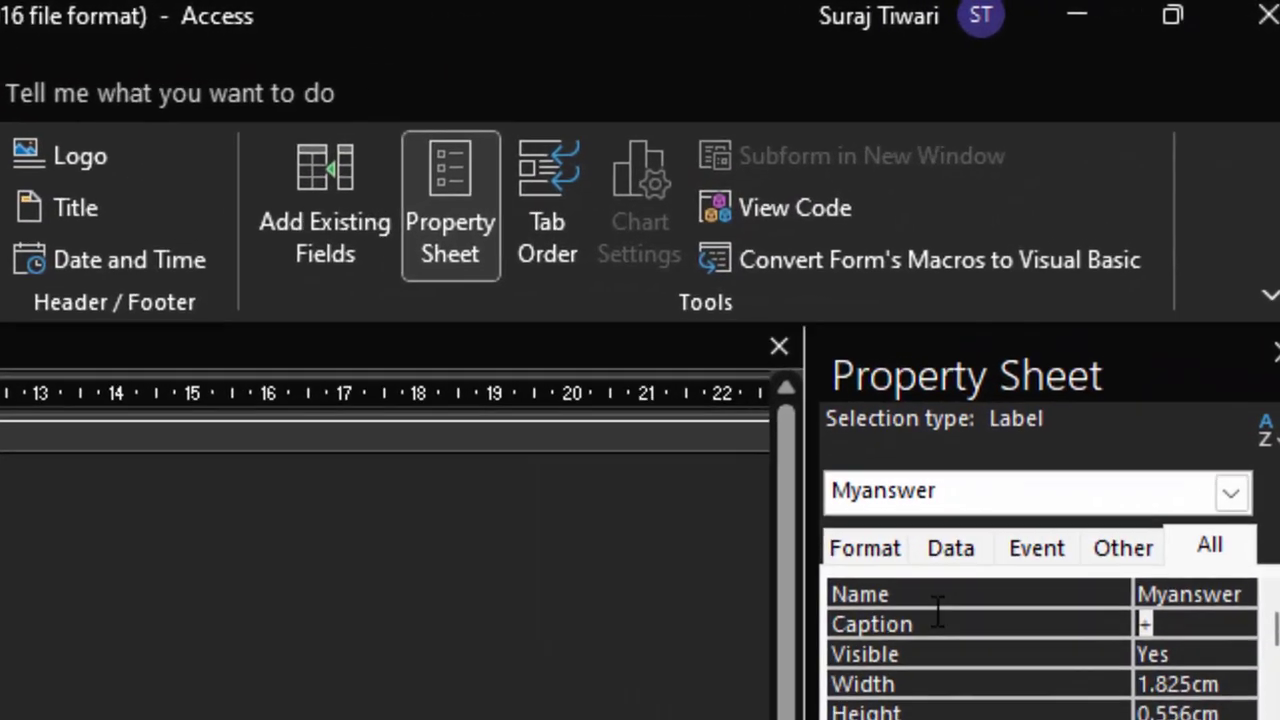
key("BackSpace")
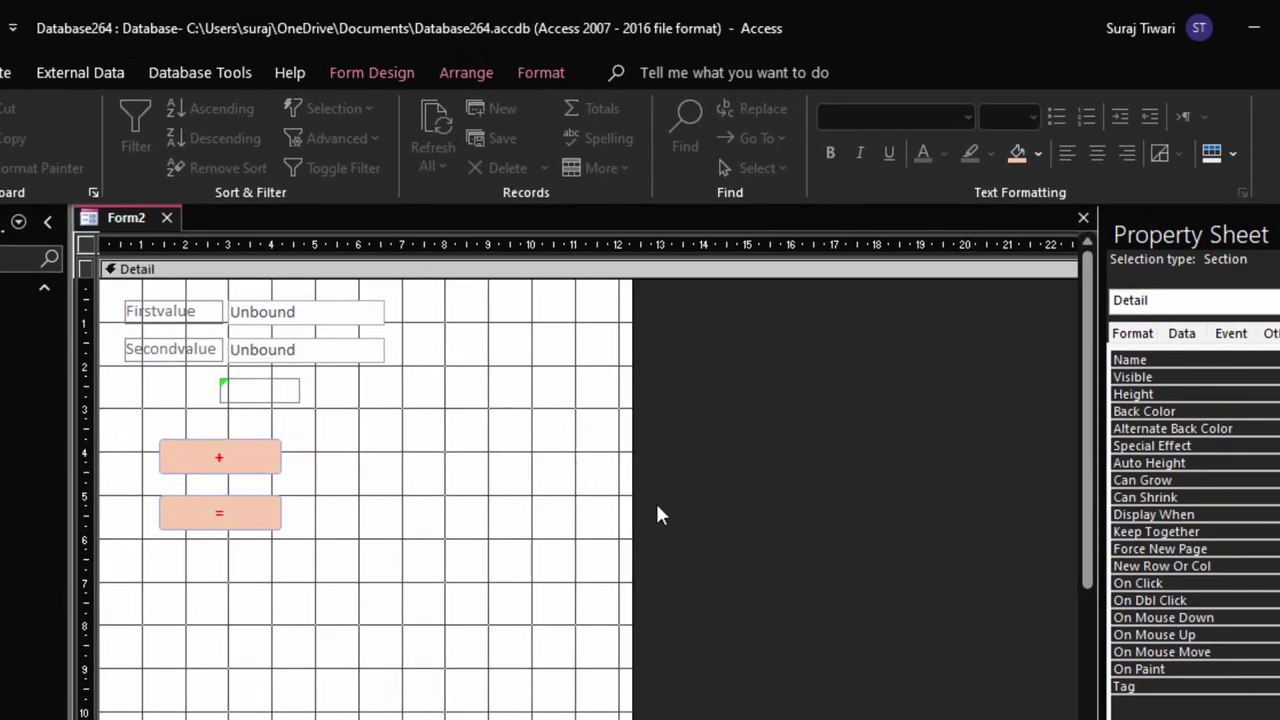
left_click(292, 395)
left_click_drag(298, 392, 325, 403)
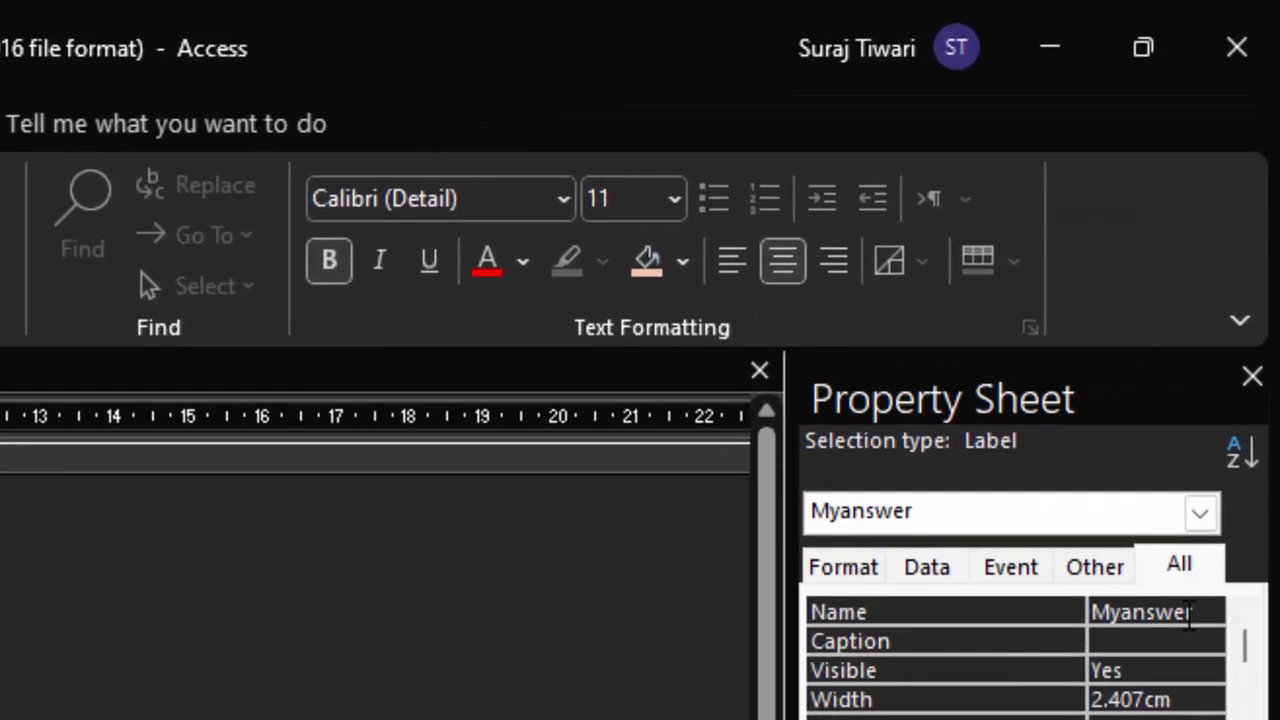
Rename the answer label from Myanswer to lblanswer.
left_click_drag(1211, 481, 1117, 478)
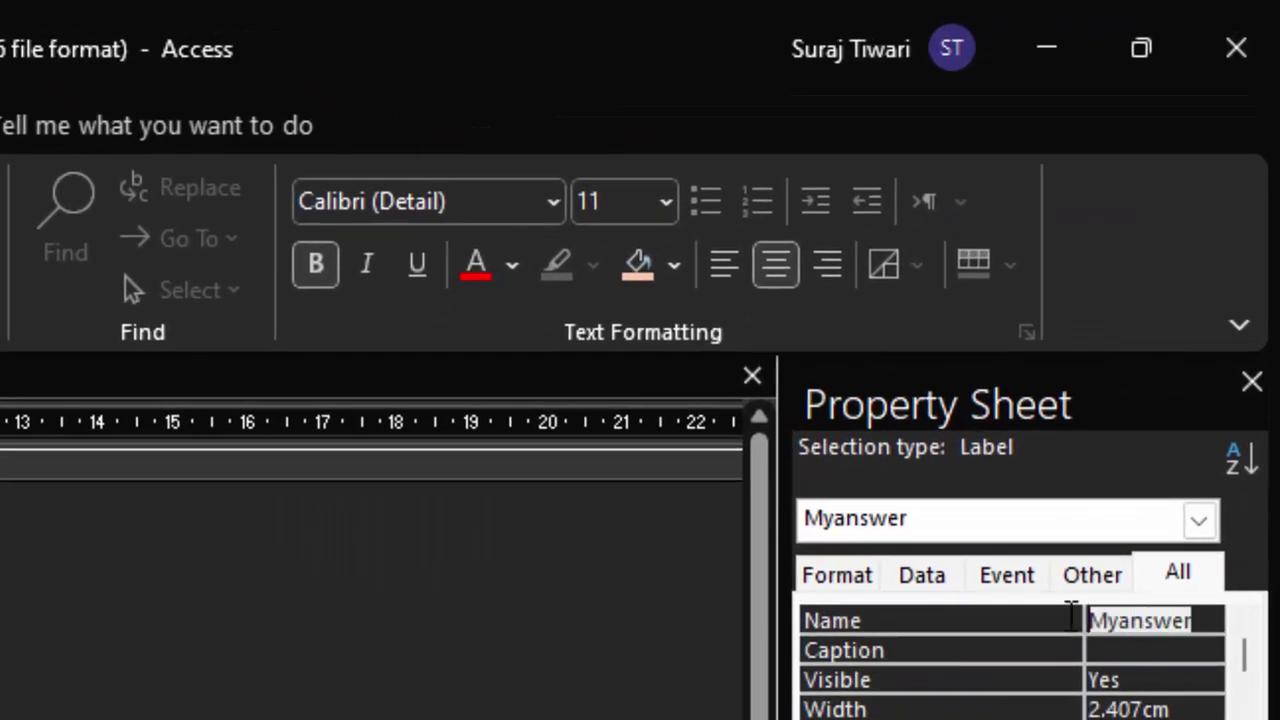
key("BackSpace")
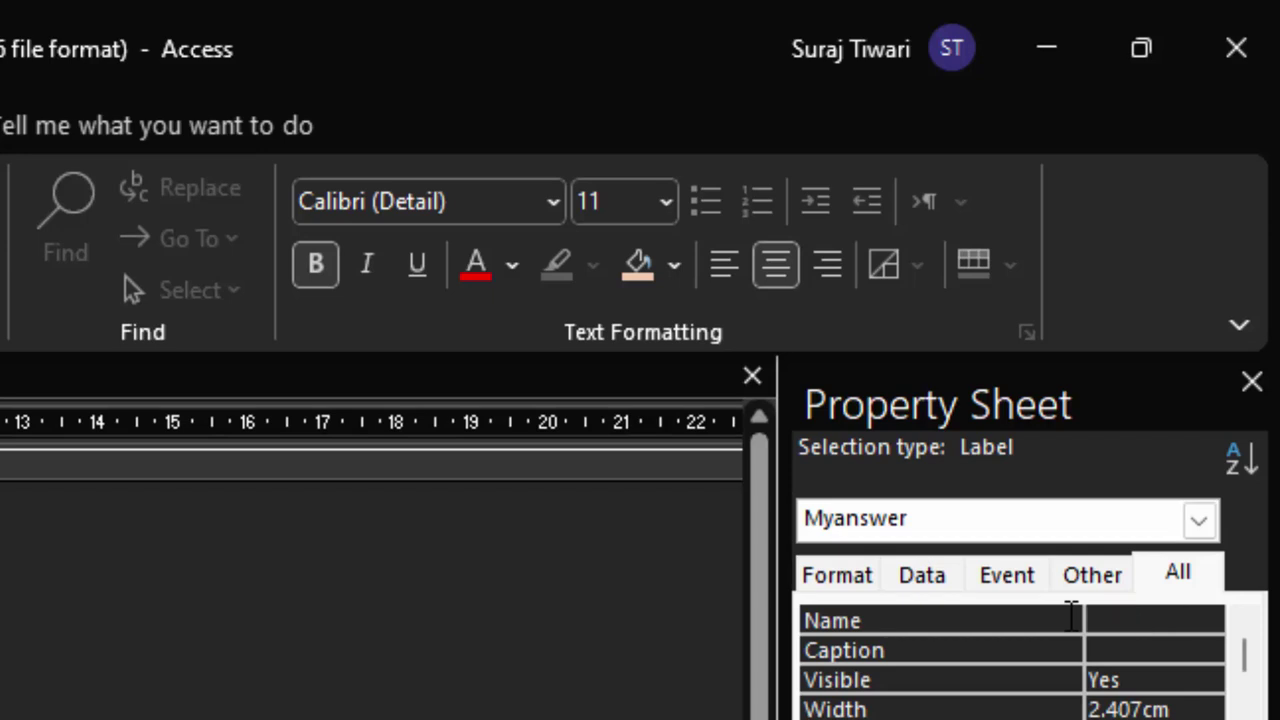
type("lbla")
type("nswe")
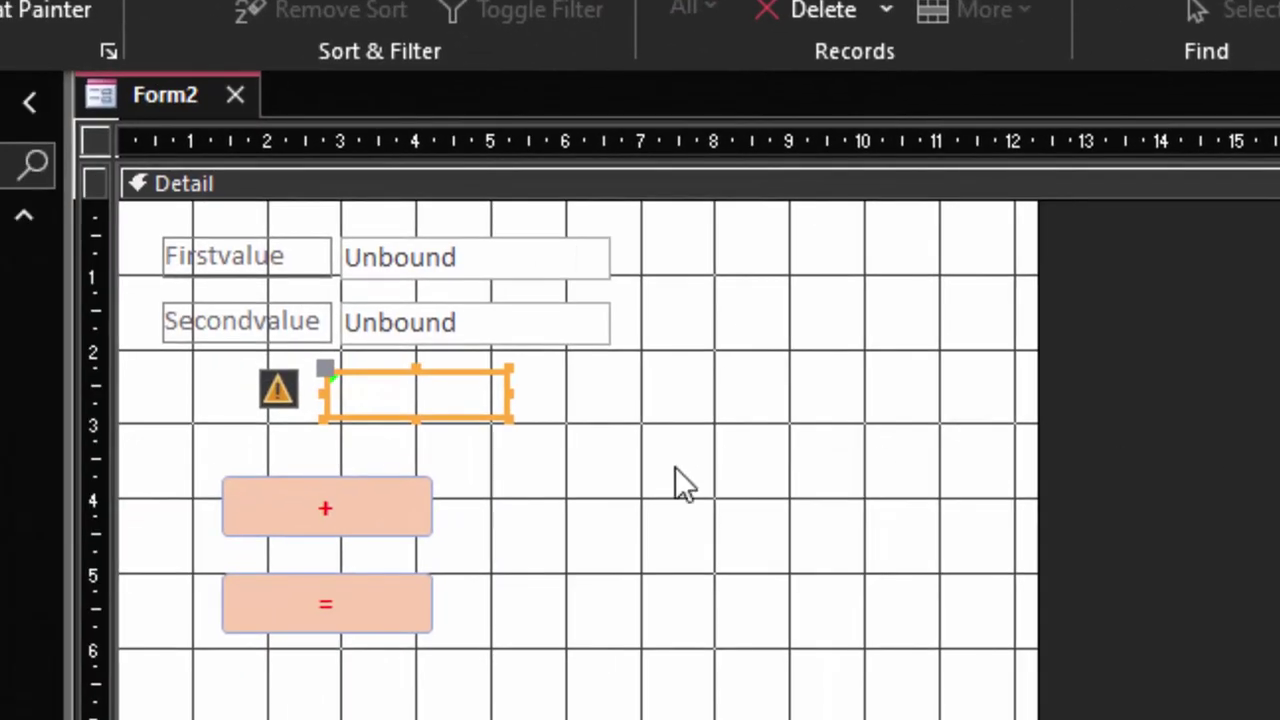
left_click(586, 534)
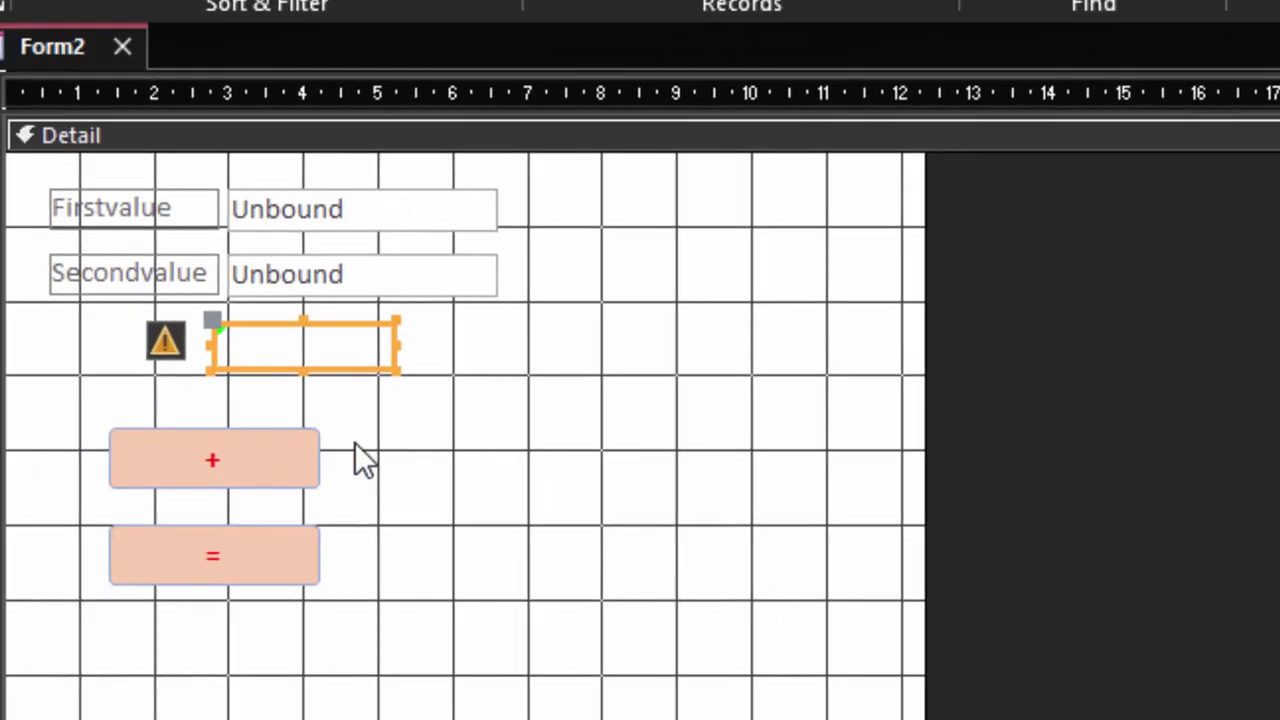
Use the Code Builder on the + button's On Click event to create cmdPlus_Click.
left_click(417, 510)
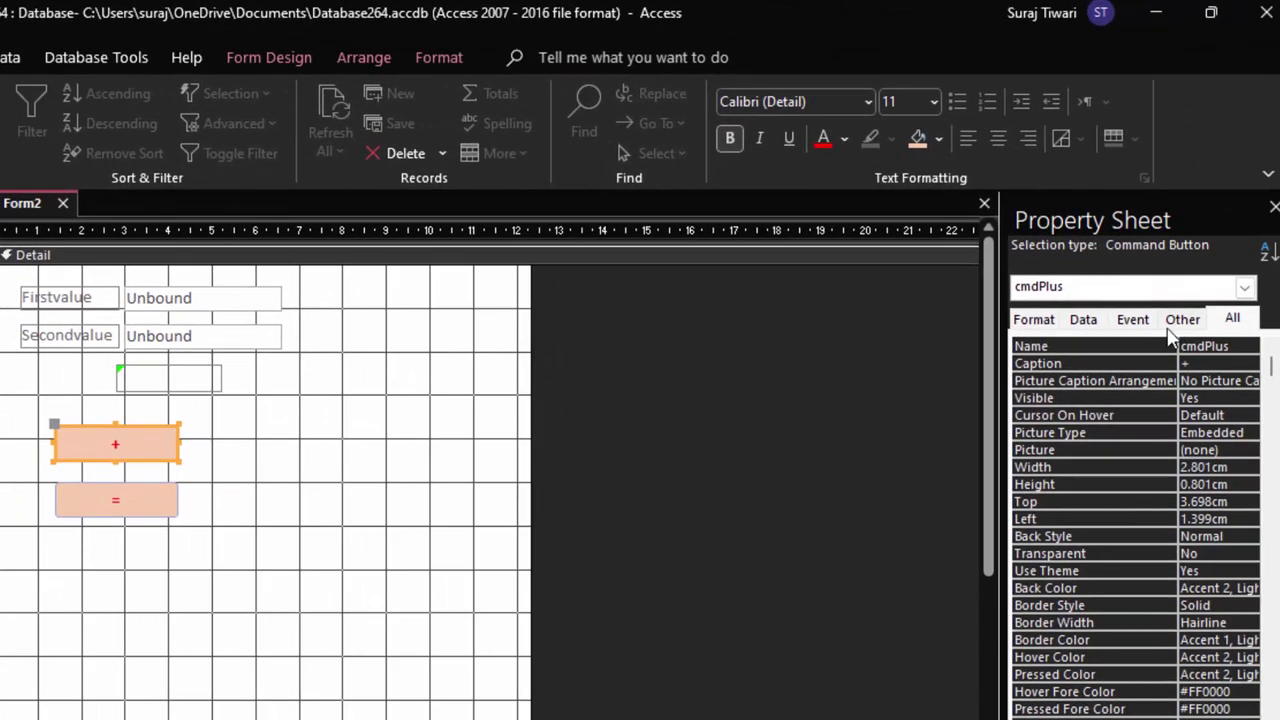
left_click(1133, 320)
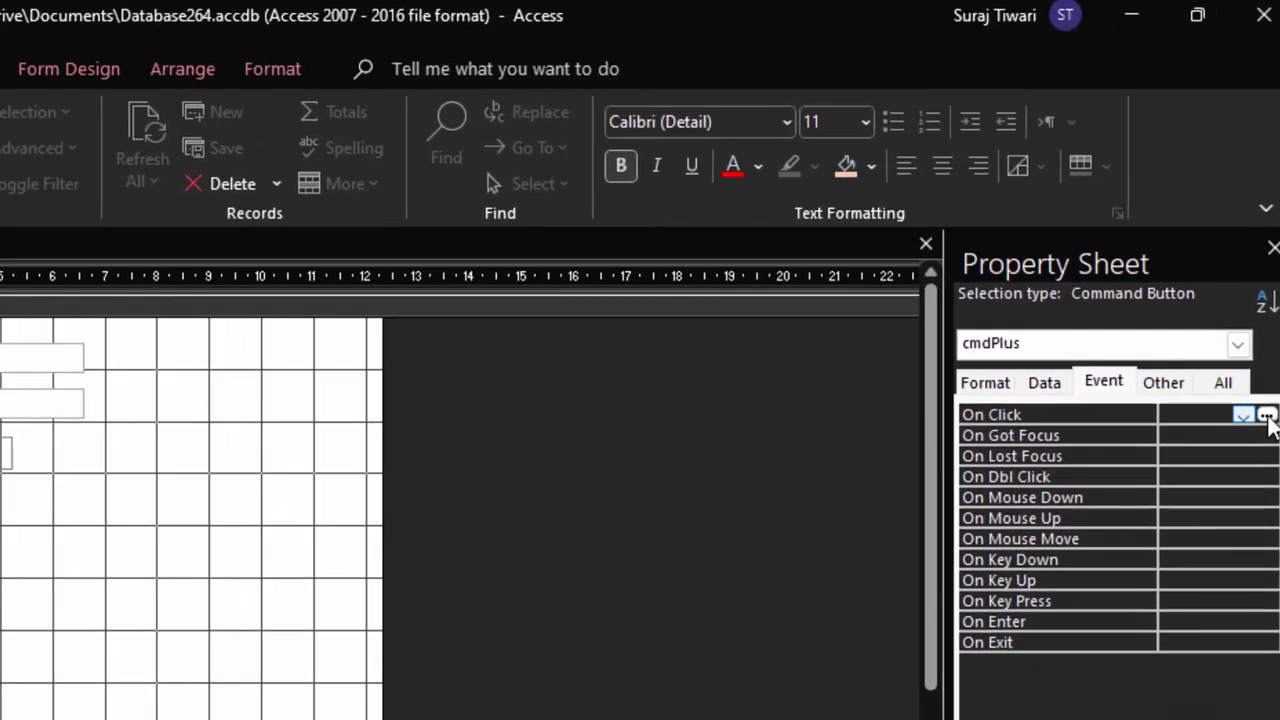
left_click(1265, 347)
left_click(155, 315)
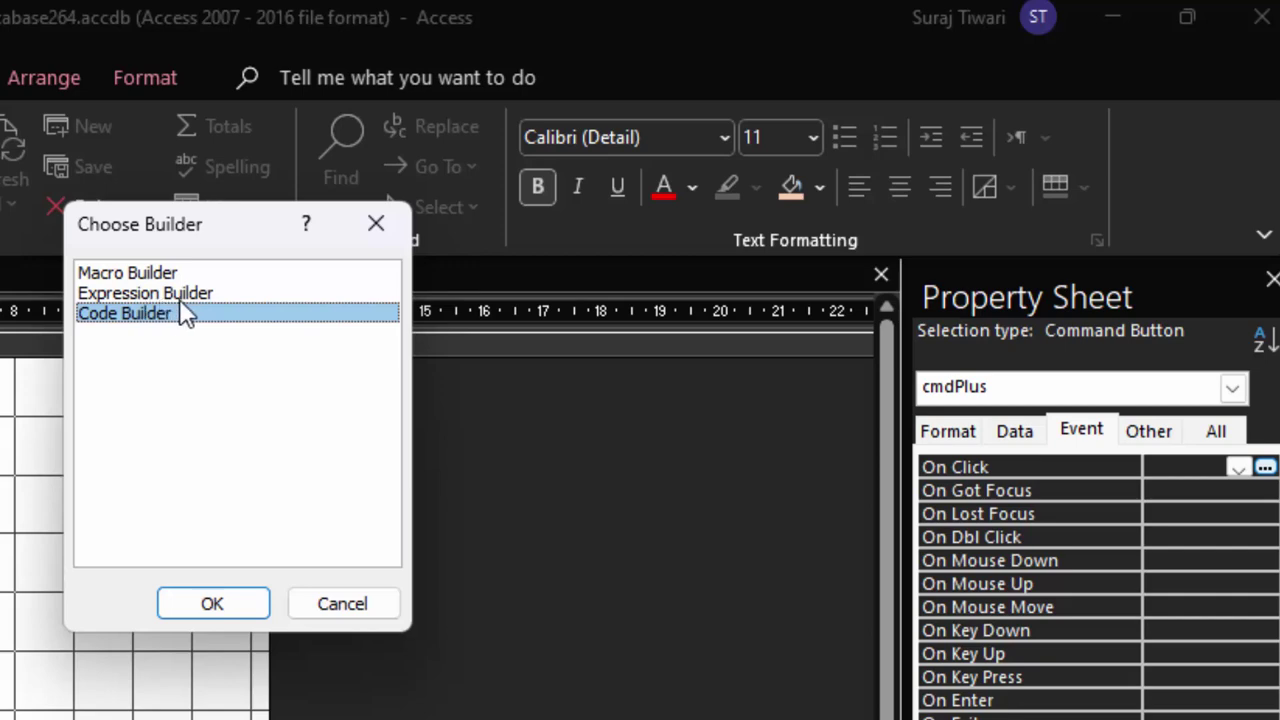
left_click(237, 605)
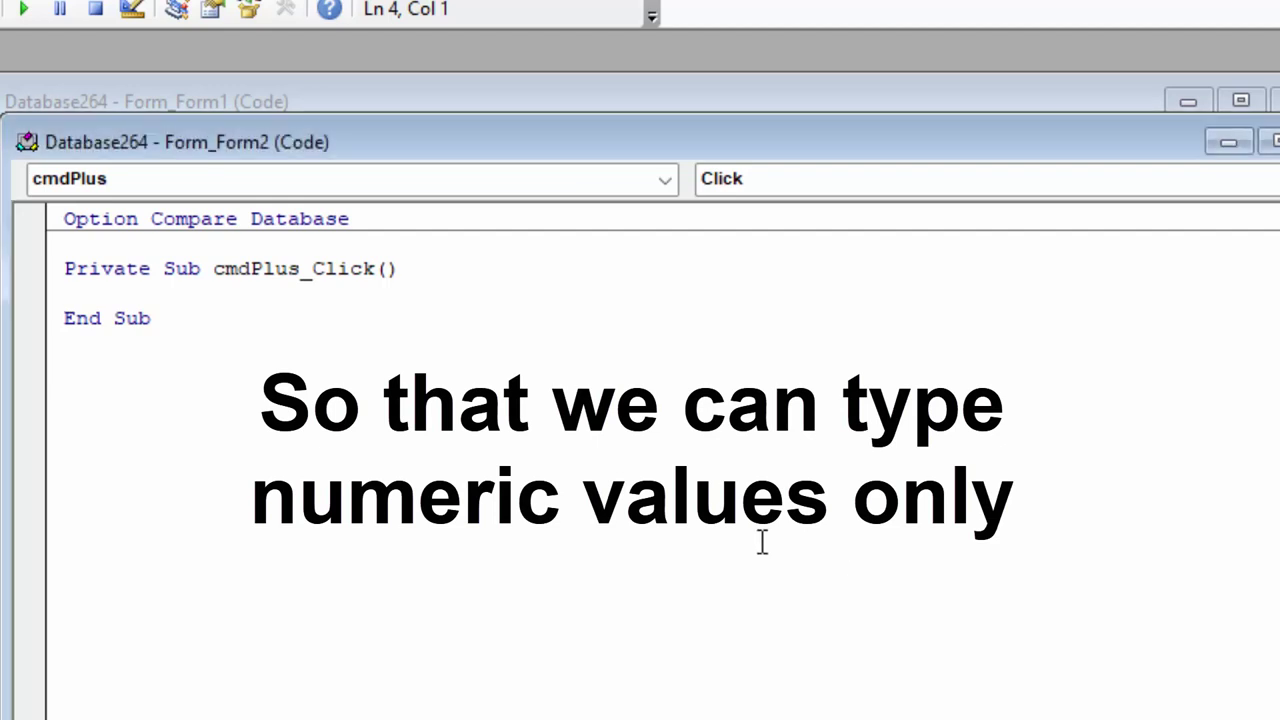
Complete cmdPlus_Click with Me.lblanswer.Caption = "+" and return to Access.
type("me")
type(".")
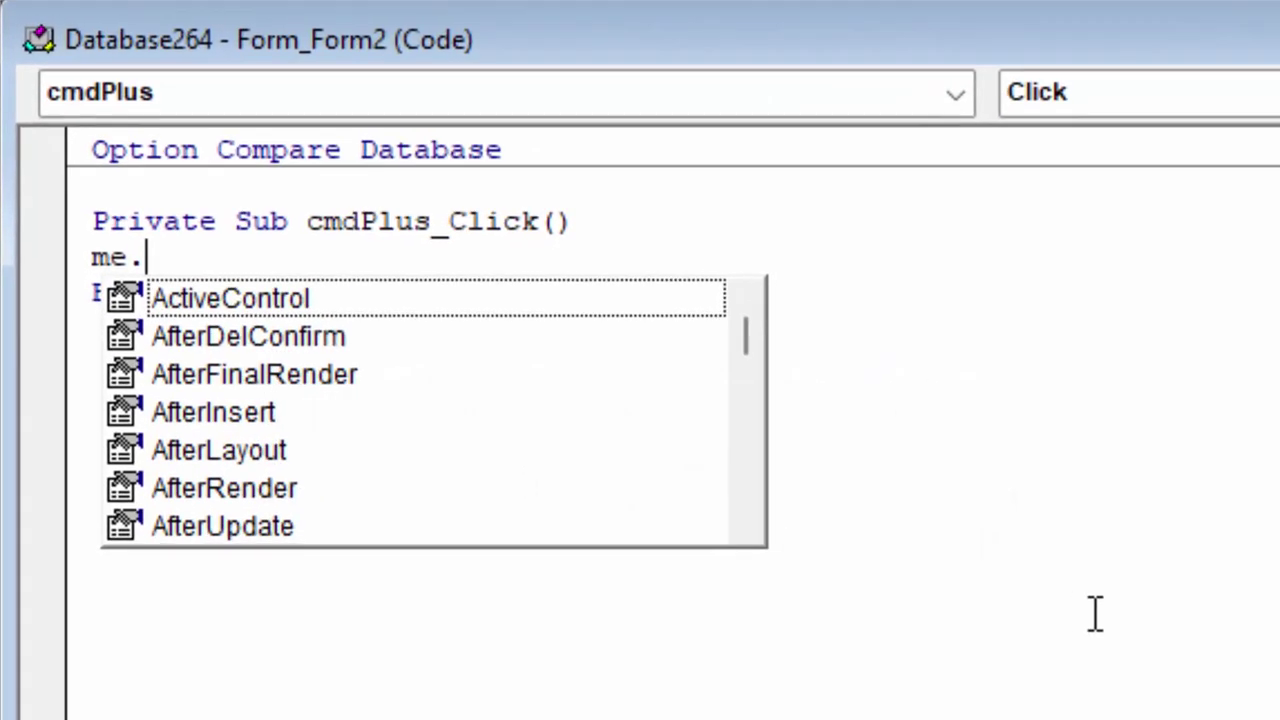
type("lbl")
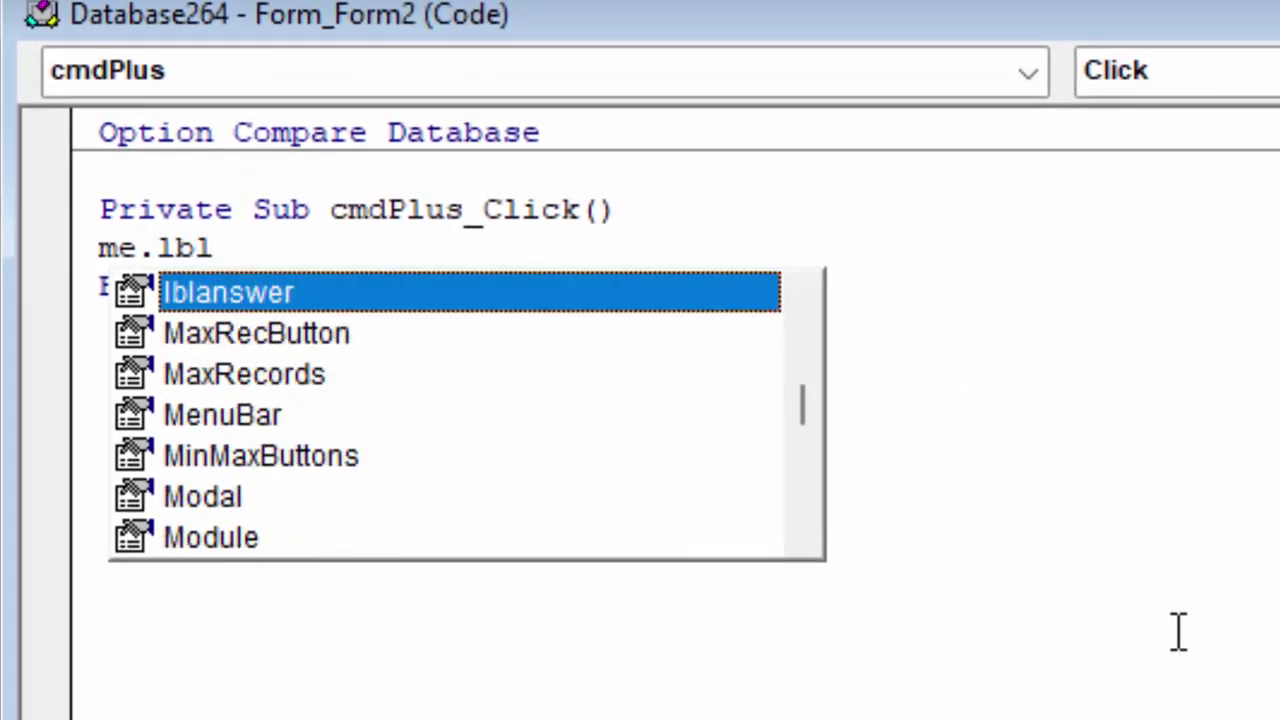
type("sy")
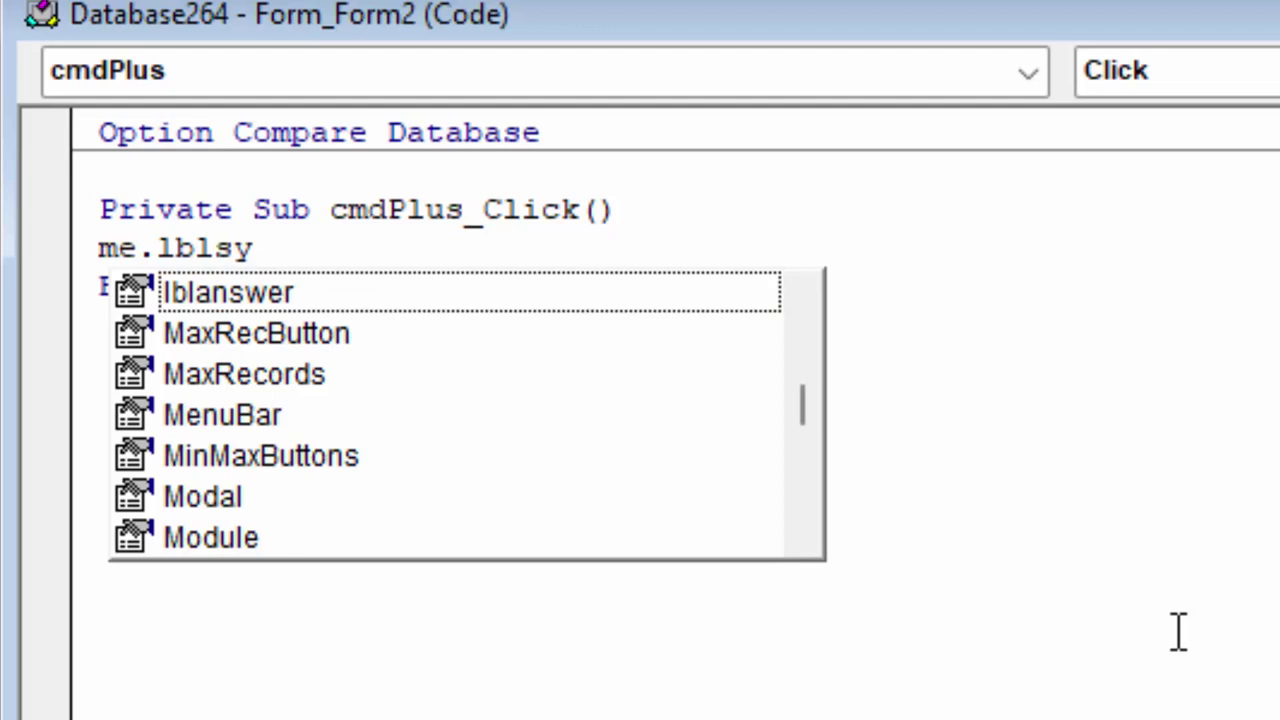
key("BackSpace")
key("BackSpace")
key("Tab")
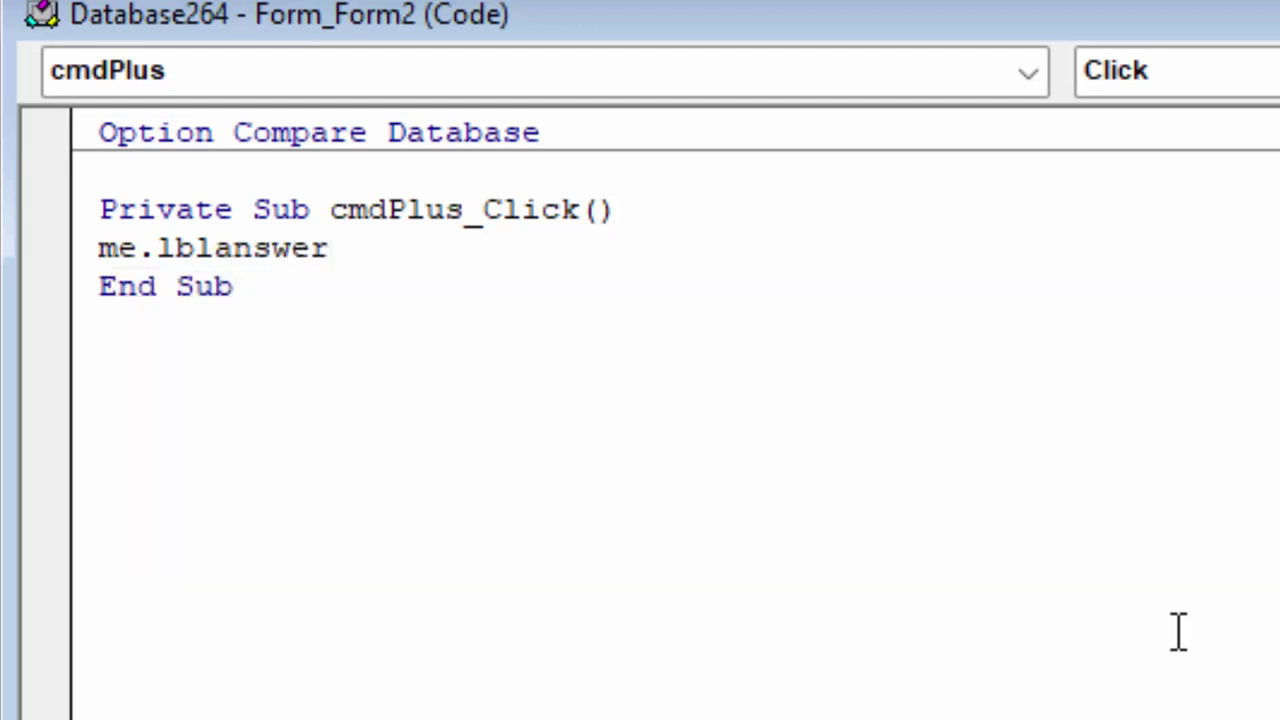
type(".")
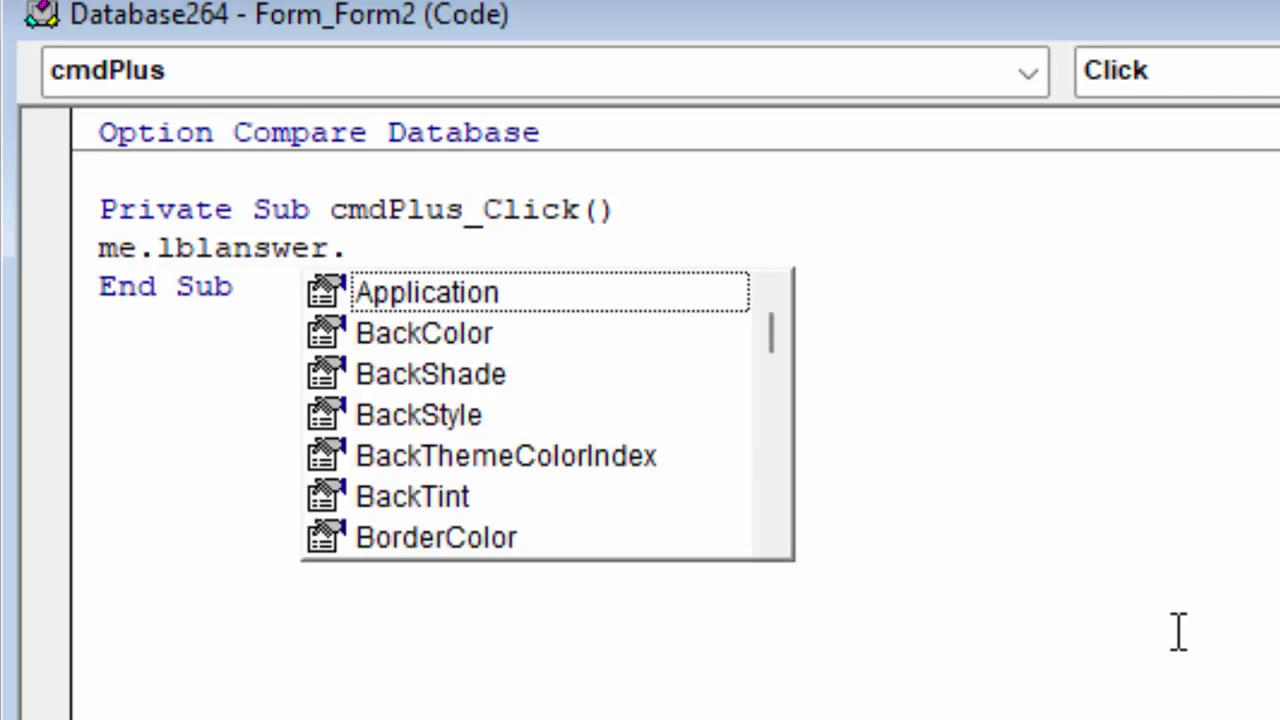
type("capt")
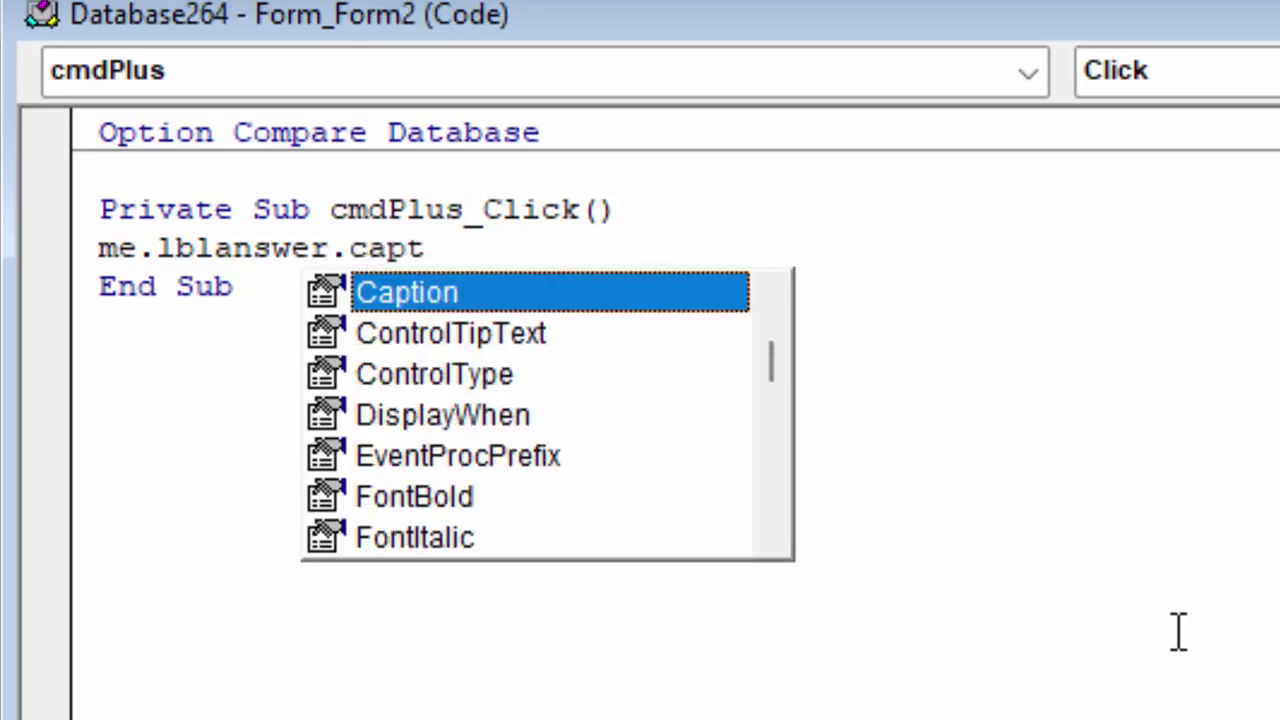
type("ion")
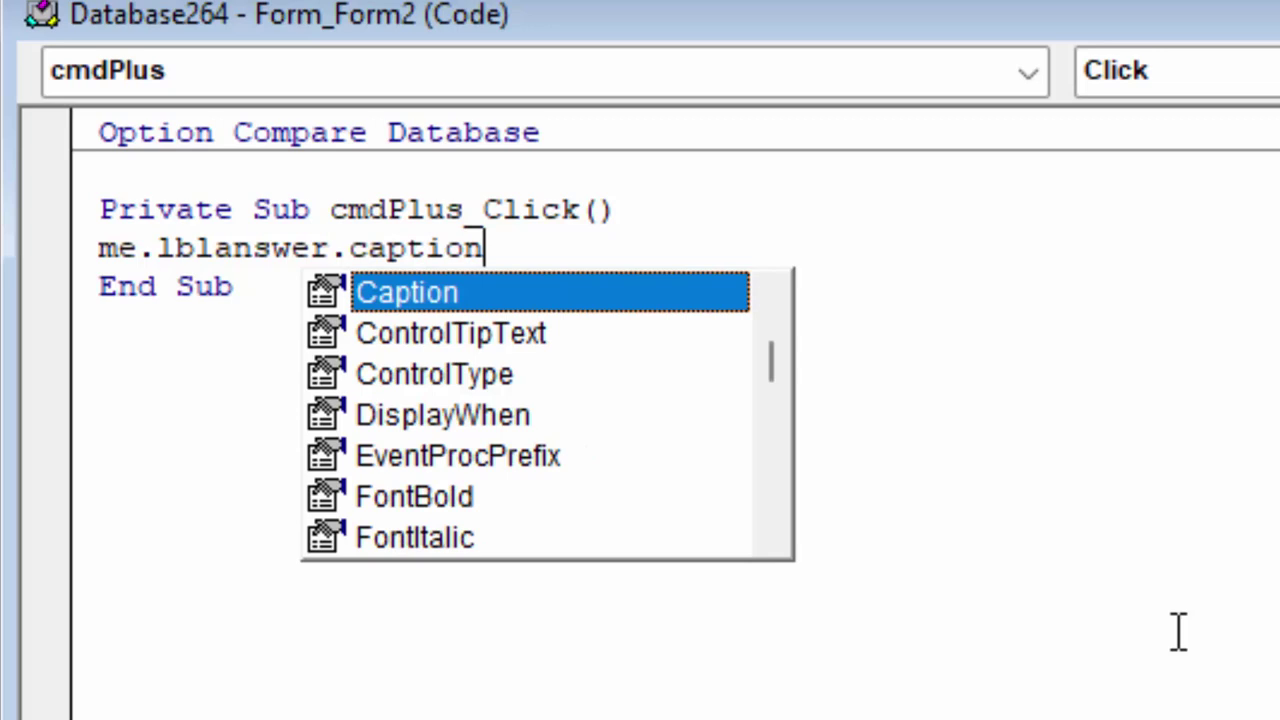
key("Escape")
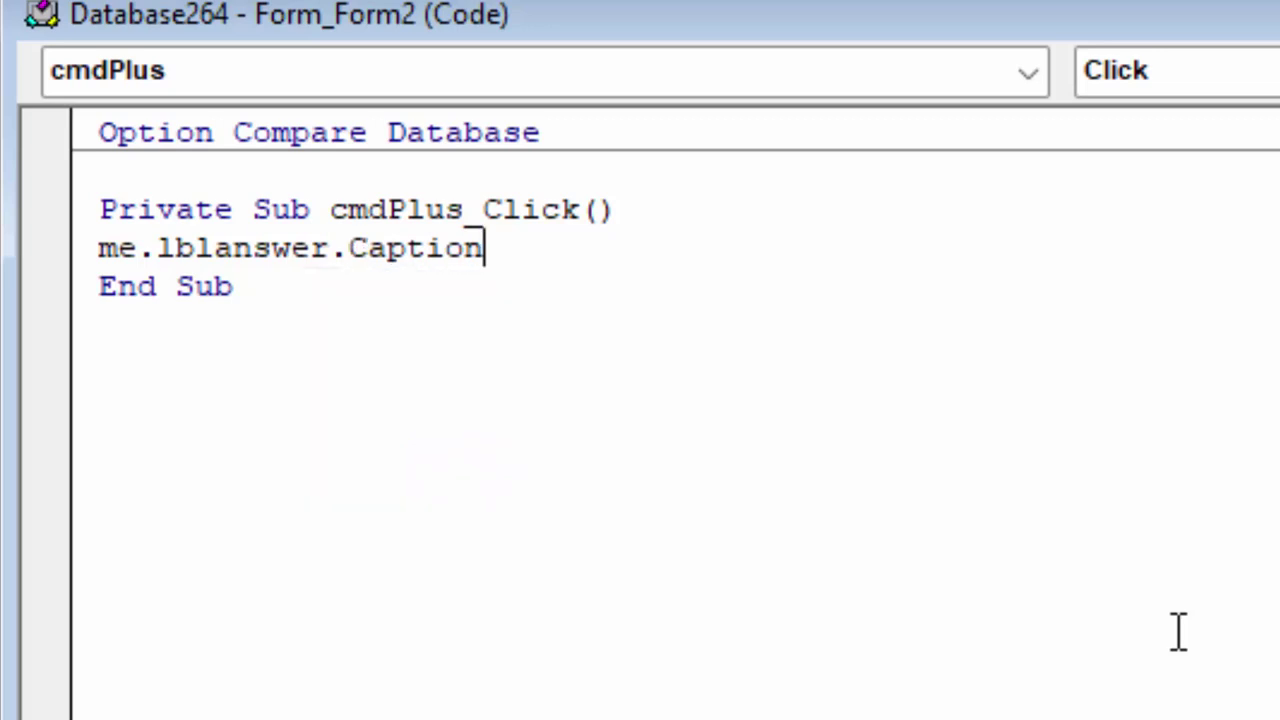
type("=")
type("\"")
type("+\"")
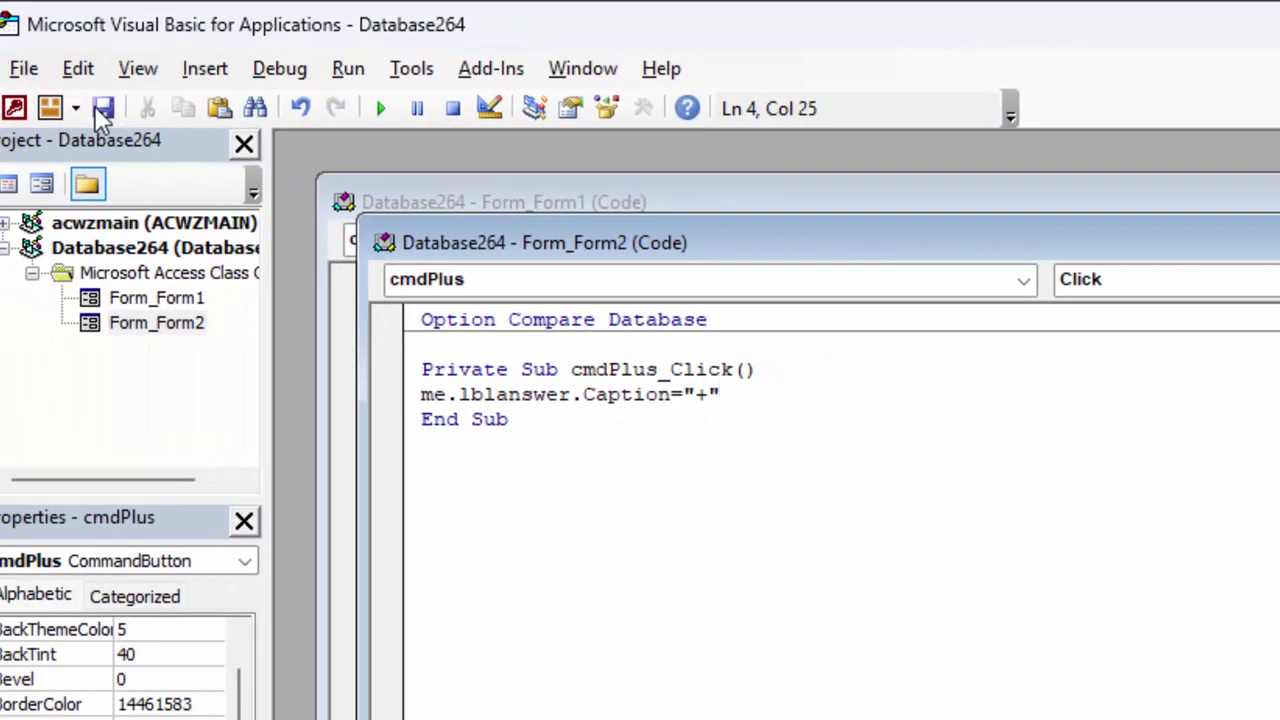
left_click(103, 110)
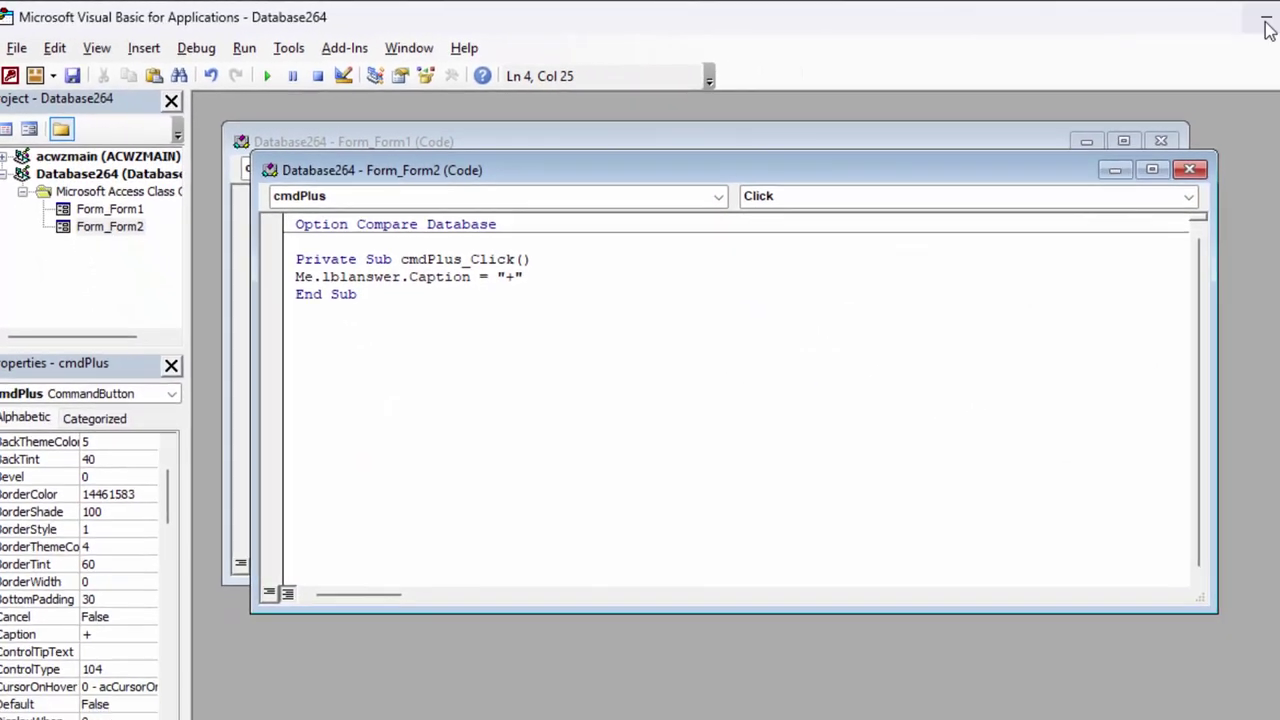
left_click(1265, 22)
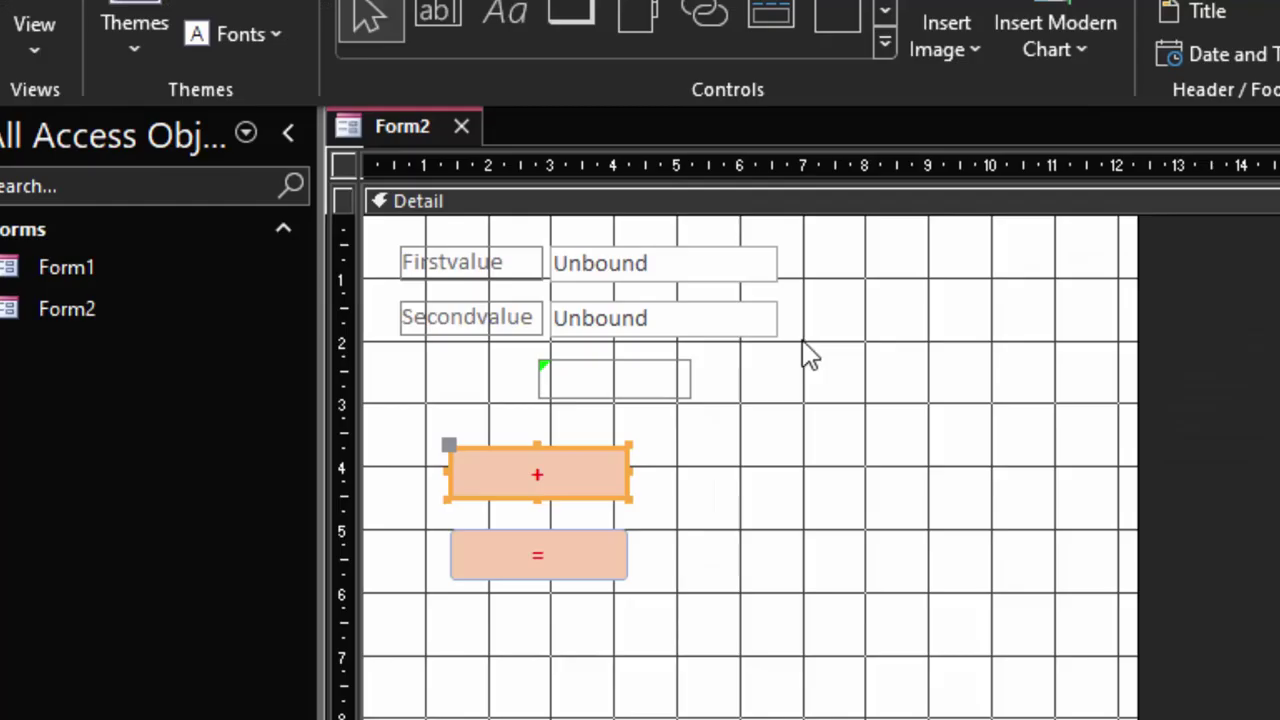
Give both value text boxes Standard format with 3 decimal places.
left_click_drag(480, 318, 436, 265)
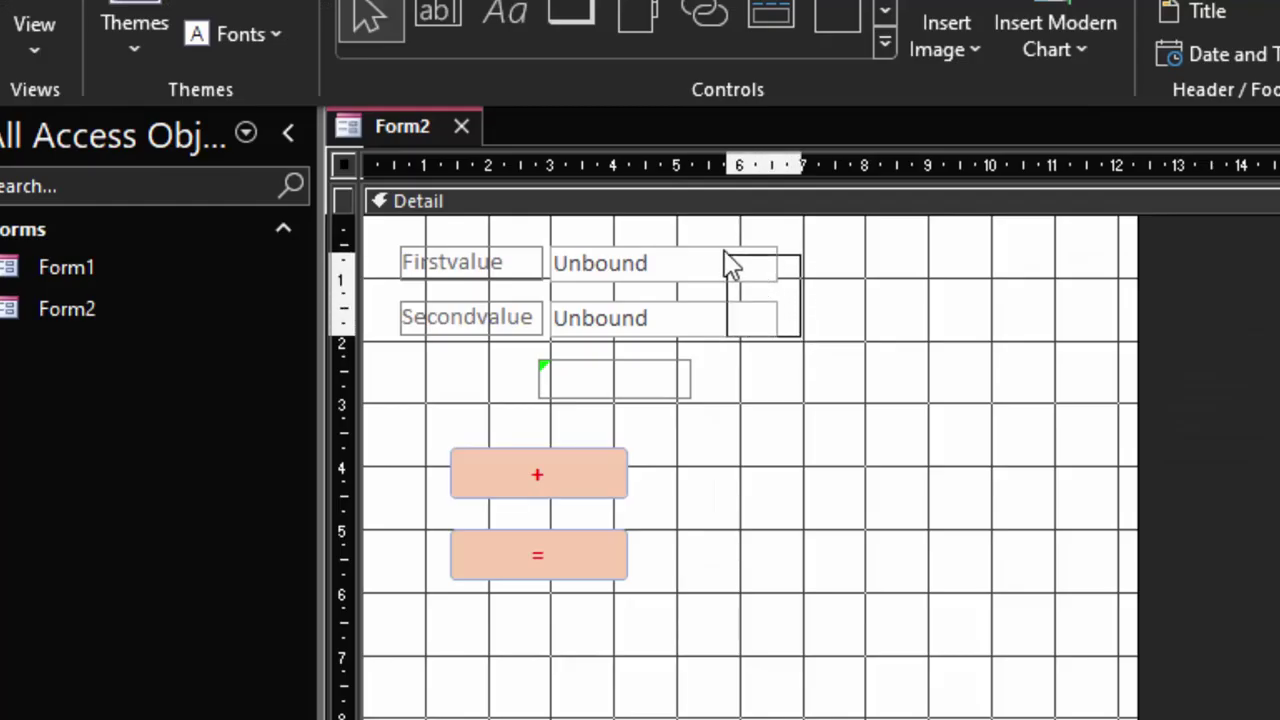
left_click_drag(731, 265, 687, 248)
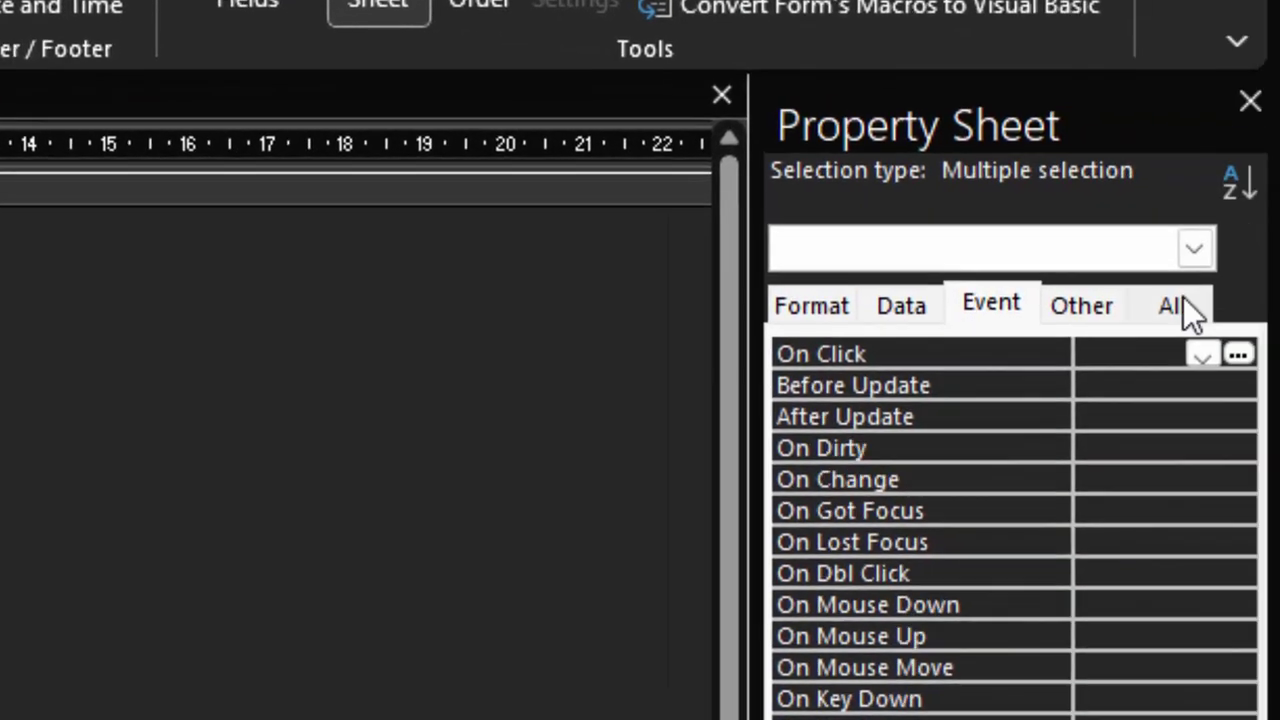
left_click(1170, 305)
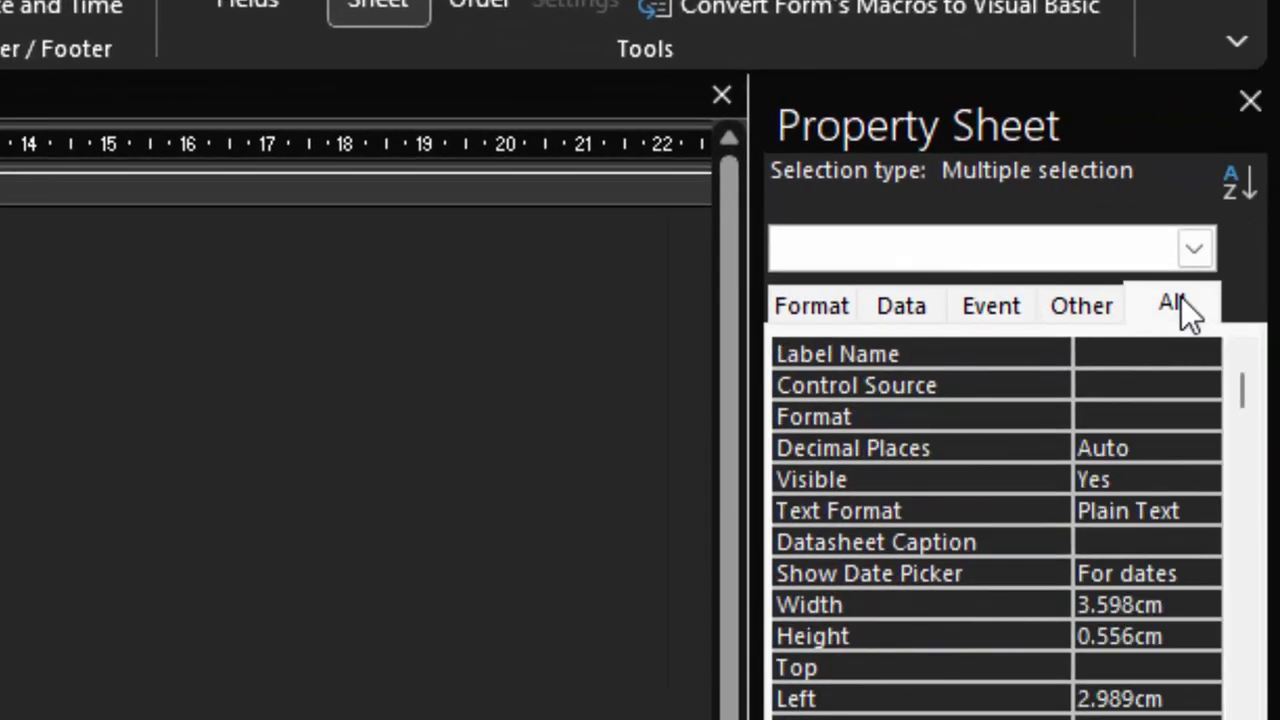
left_click(1127, 414)
left_click(1204, 417)
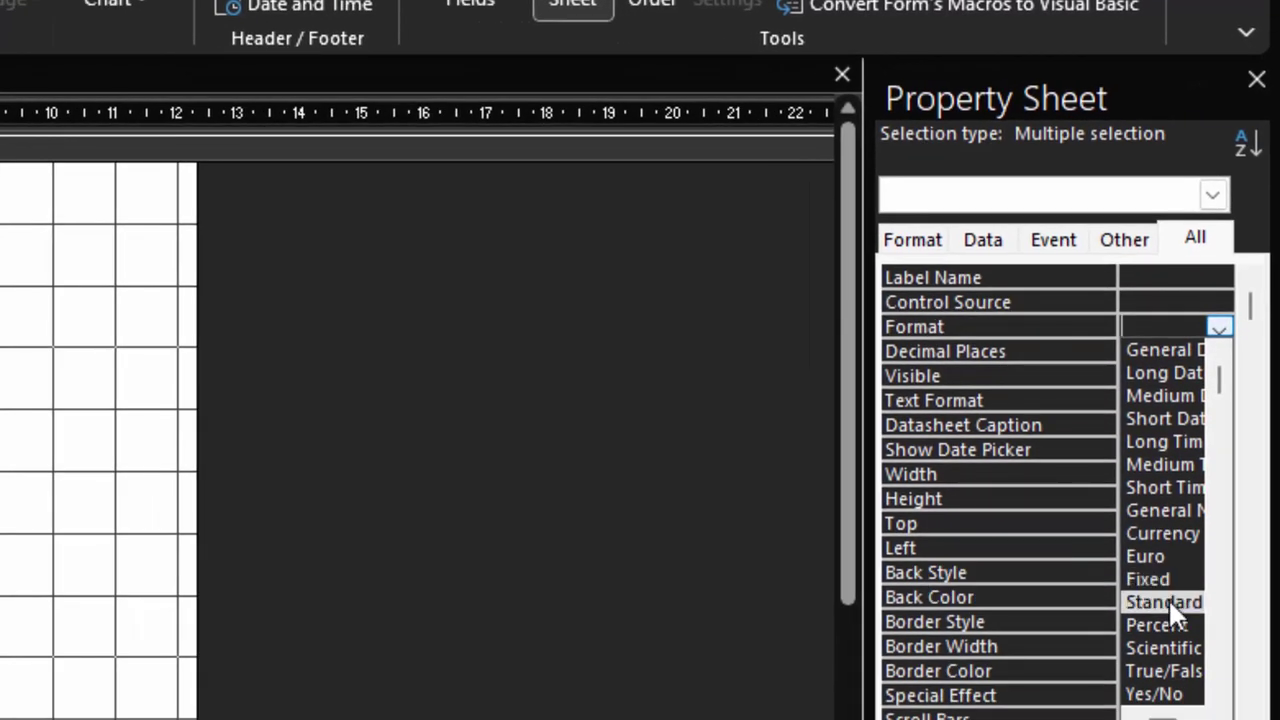
left_click(1168, 602)
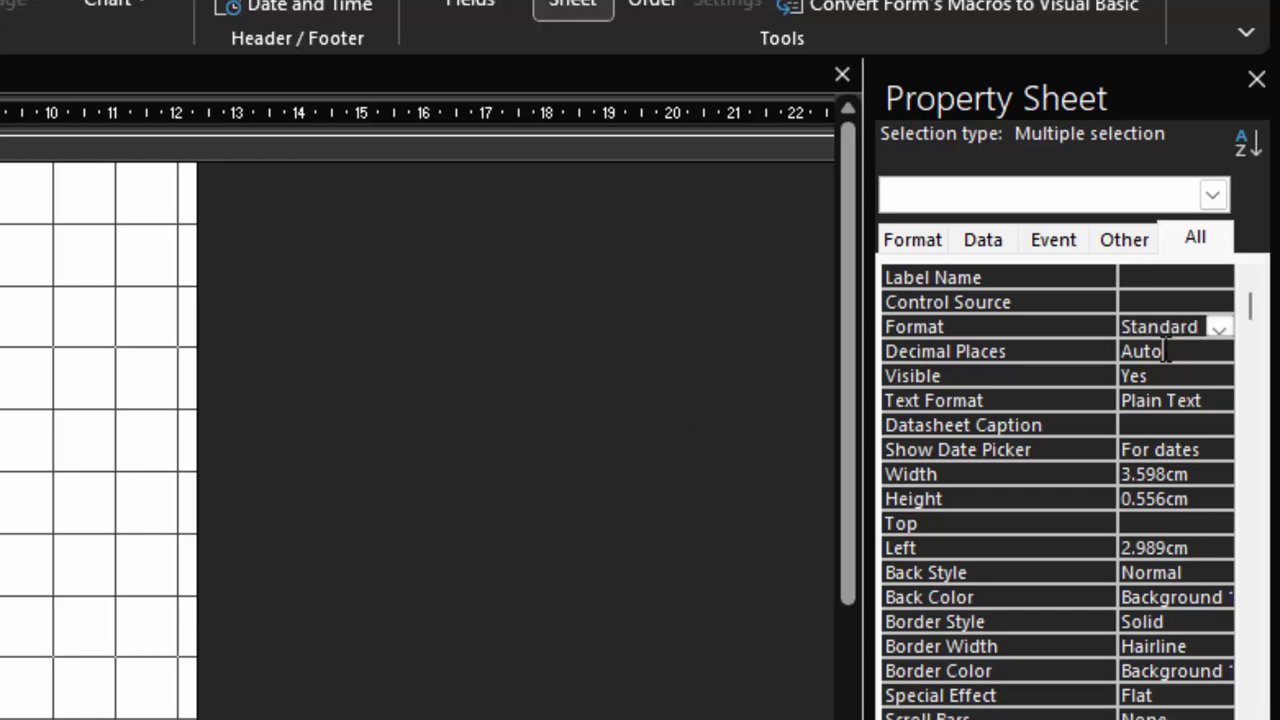
key("Down")
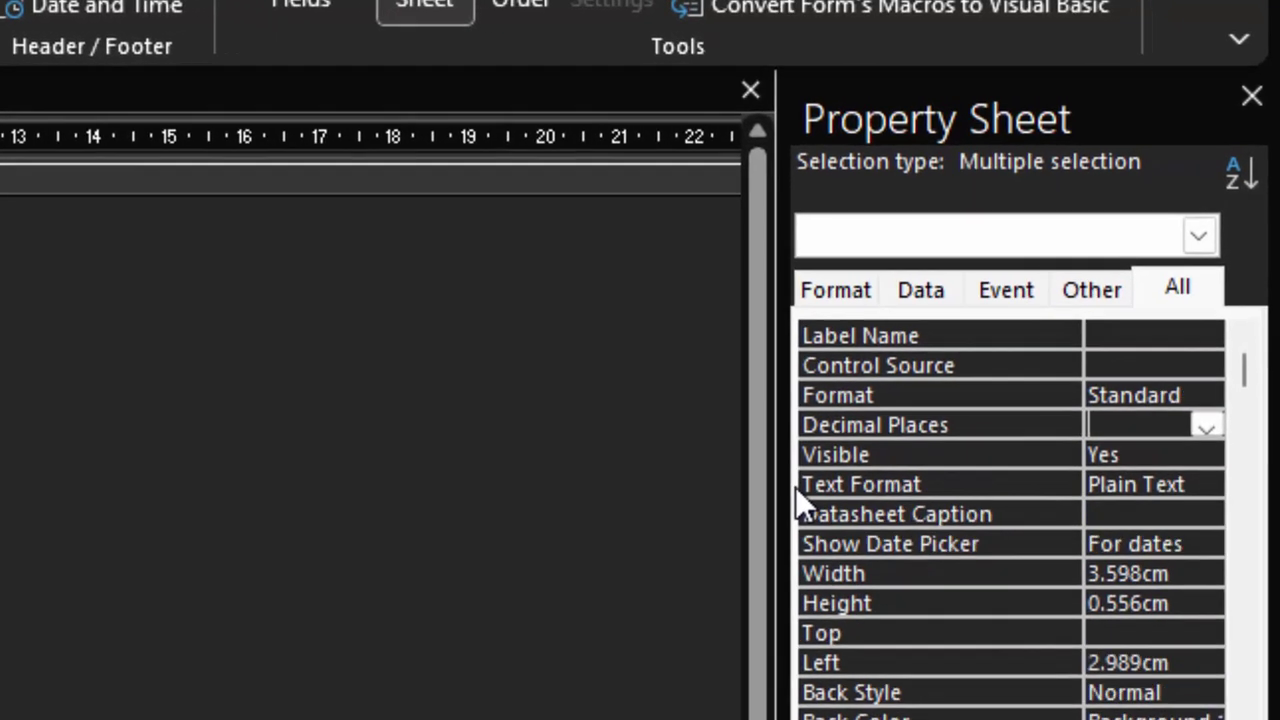
type("3")
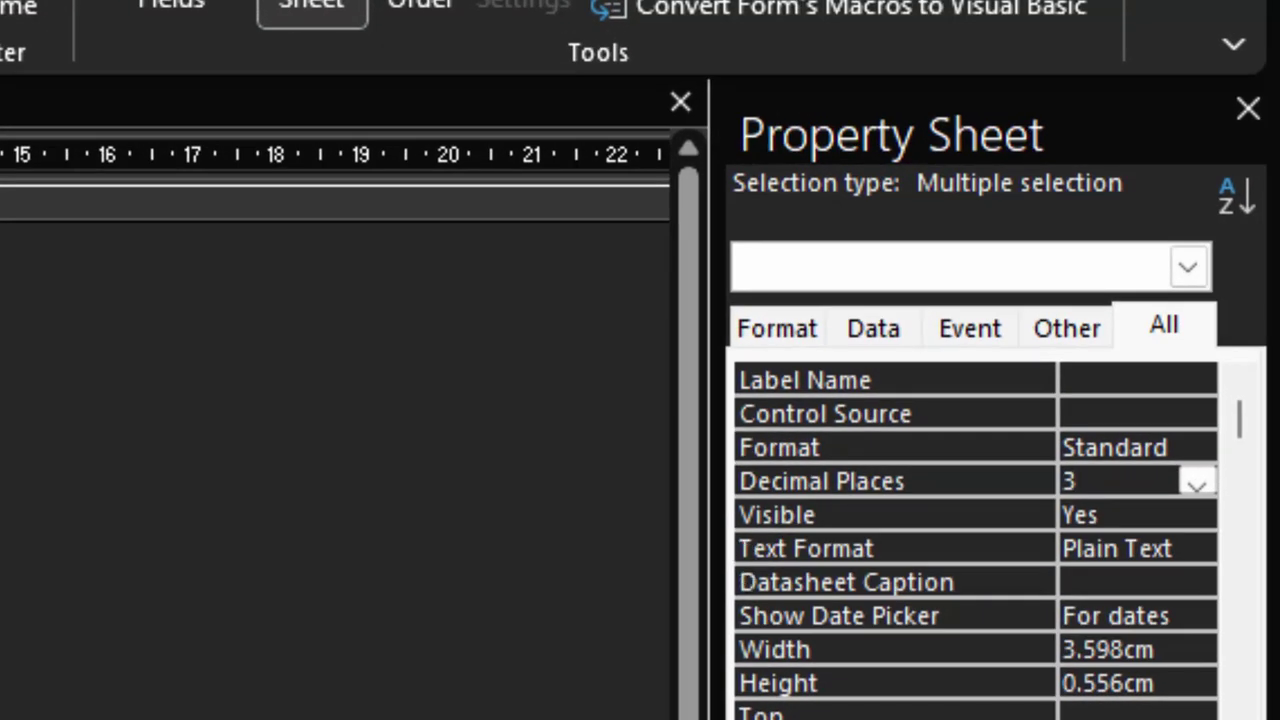
left_click(506, 523)
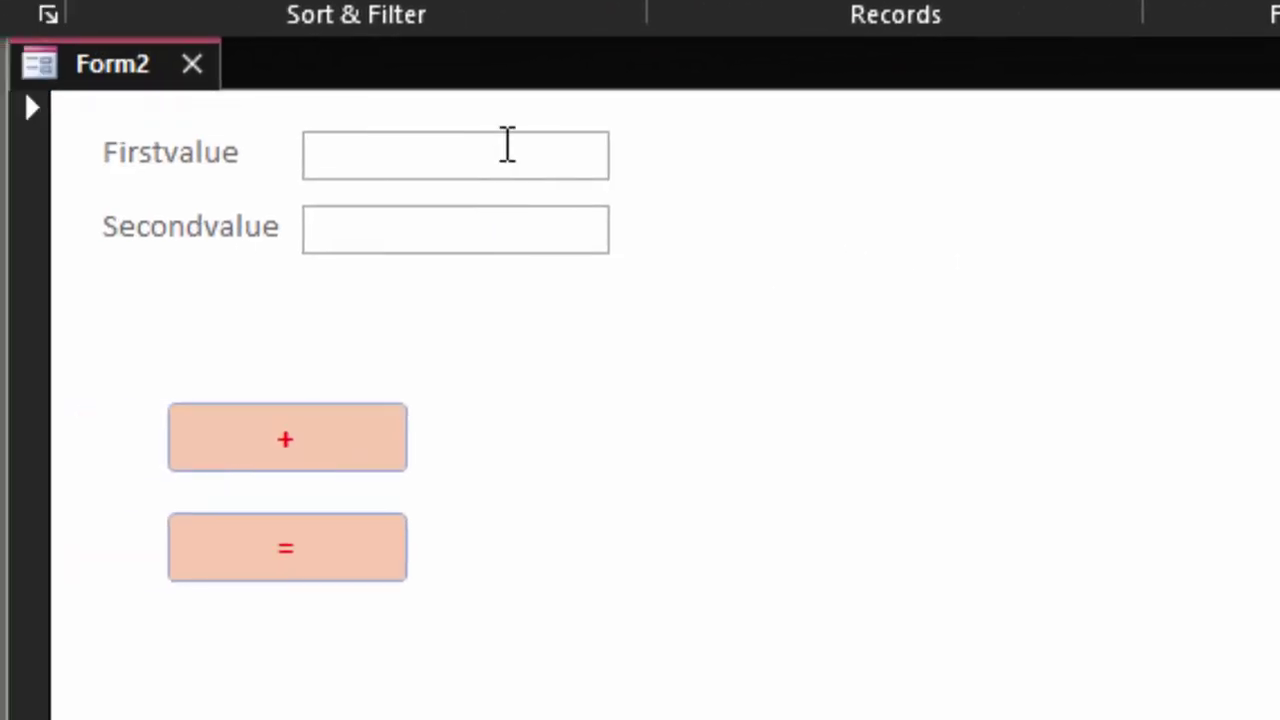
In Form view, enter 6 in Firstvalue and 8 in Secondvalue.
type("6")
key("Tab")
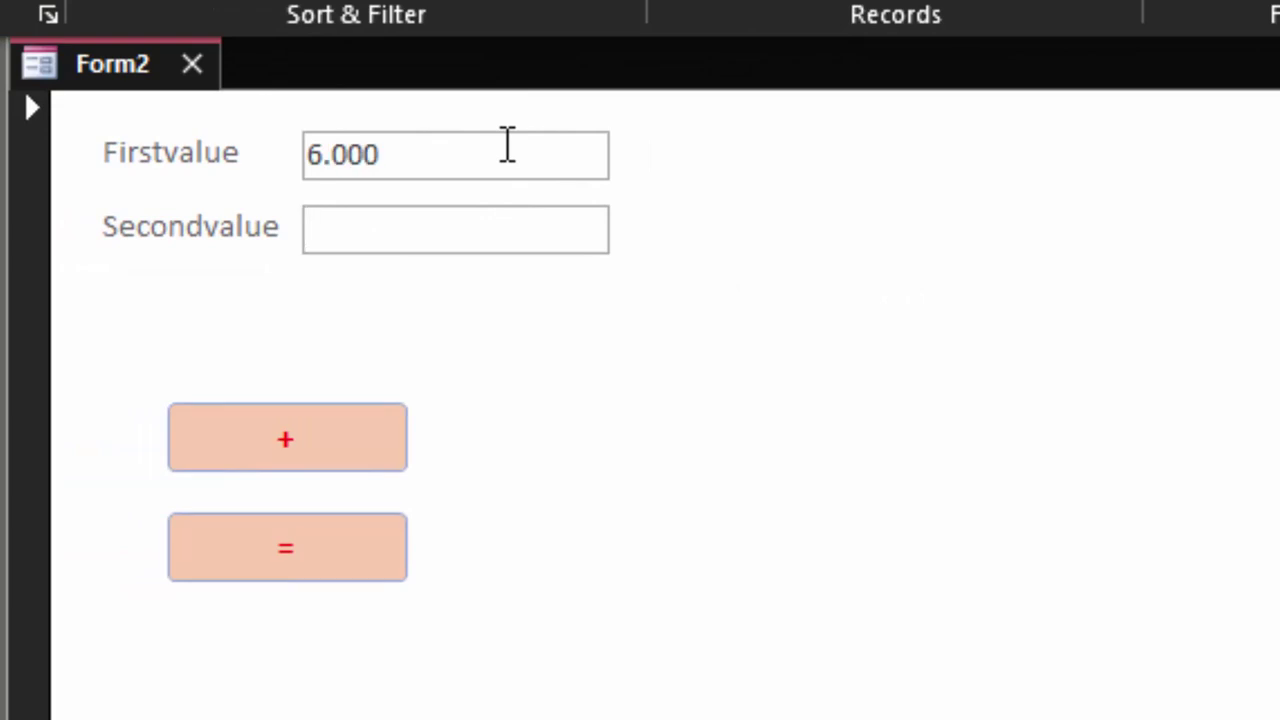
type("8")
key("Tab")
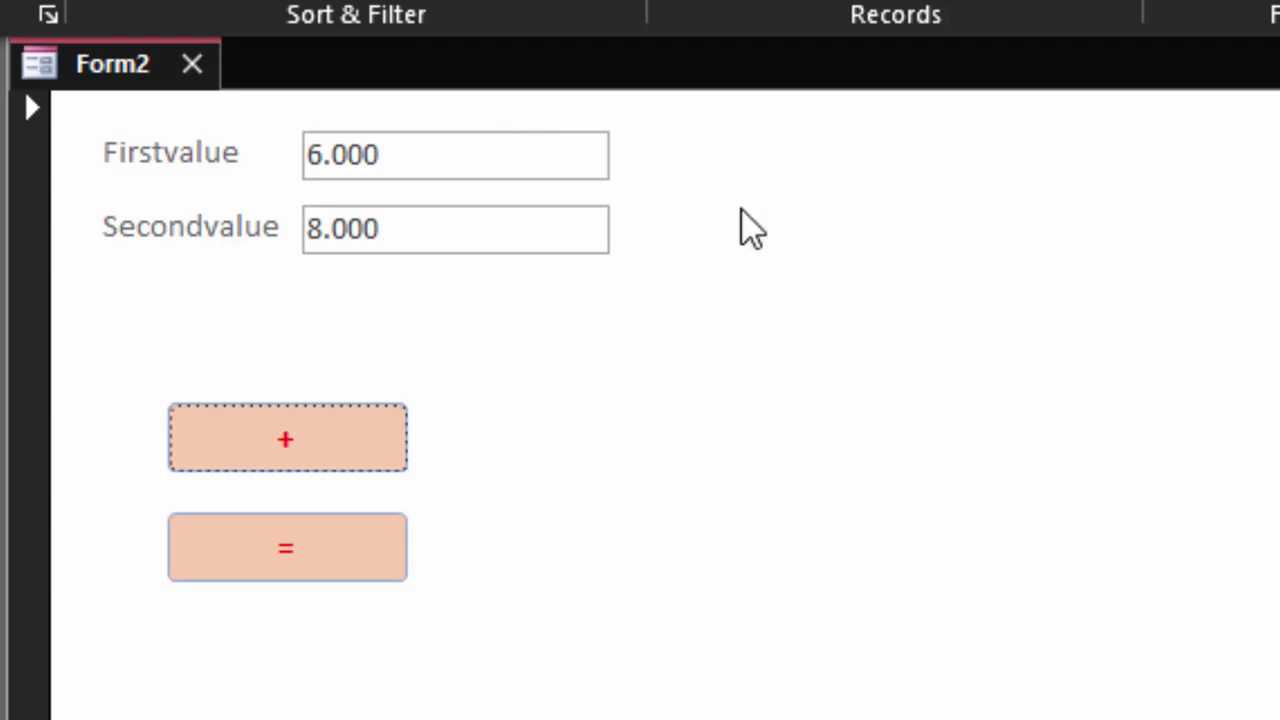
Replace Firstvalue with the letters 'gugjgj', dismiss the invalid-value error, and clear the field.
left_click_drag(407, 157, 154, 120)
key("BackSpace")
type("gu")
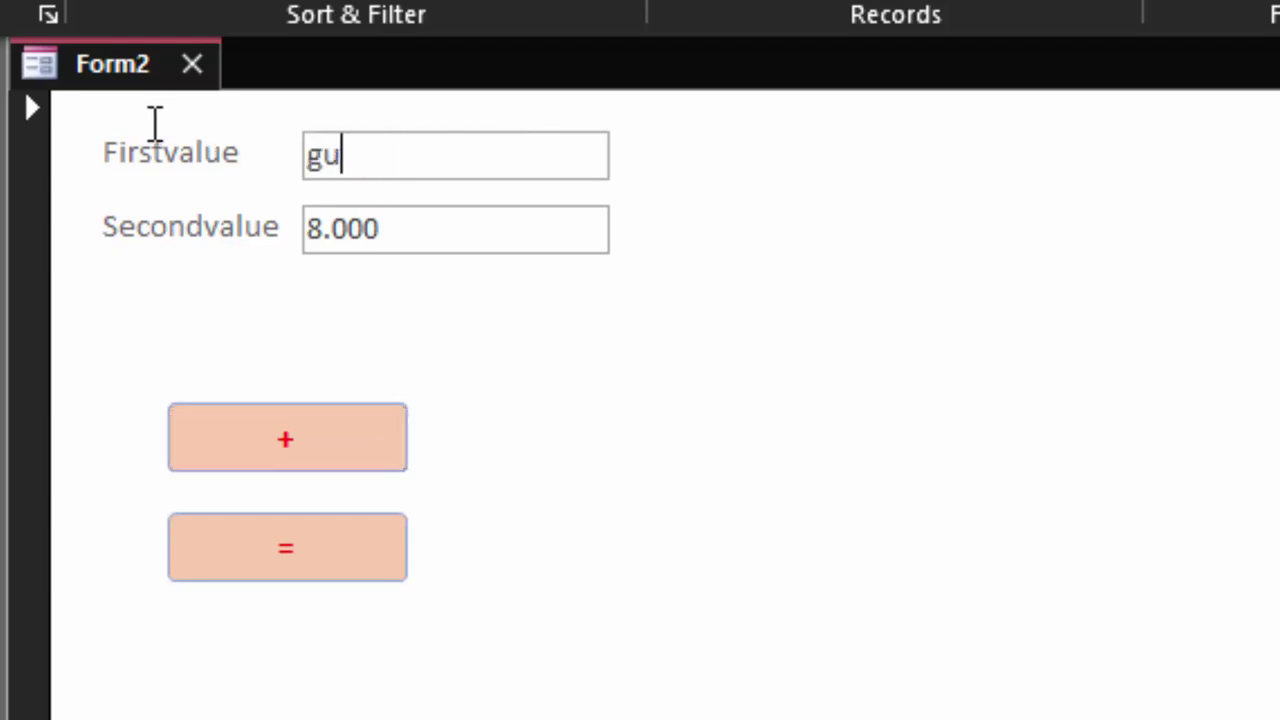
type("gjgj")
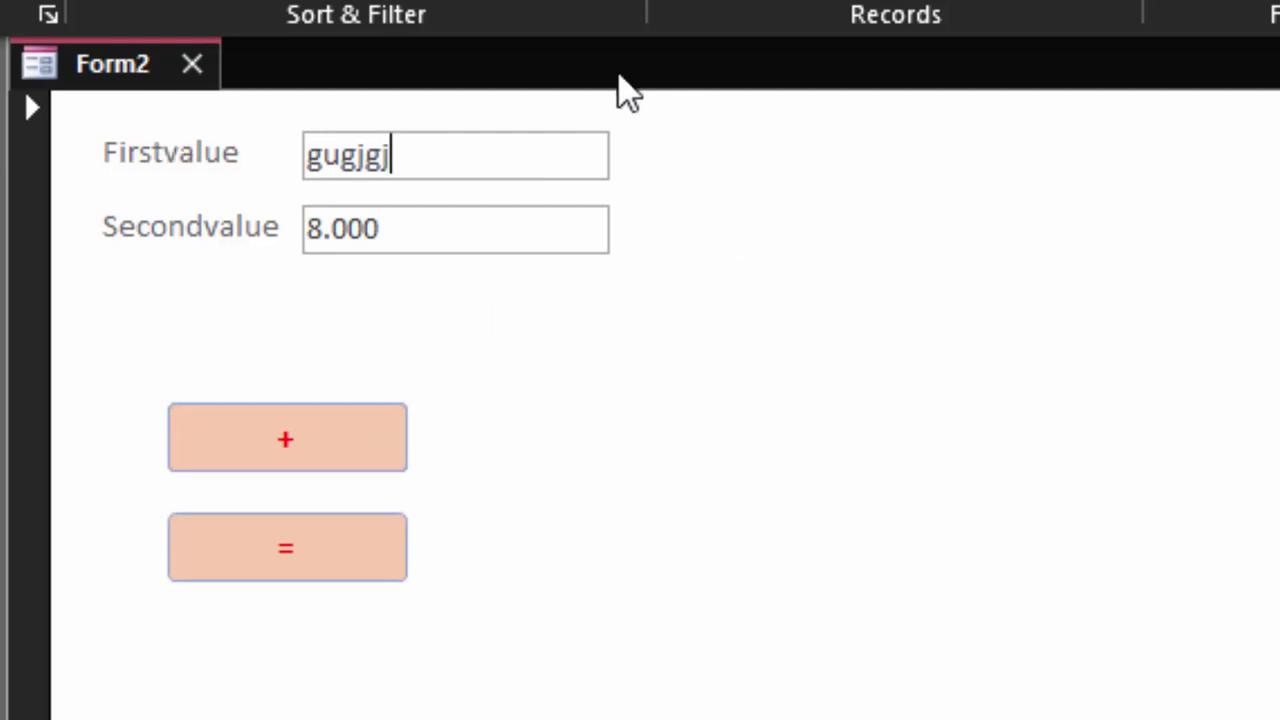
left_click(289, 436)
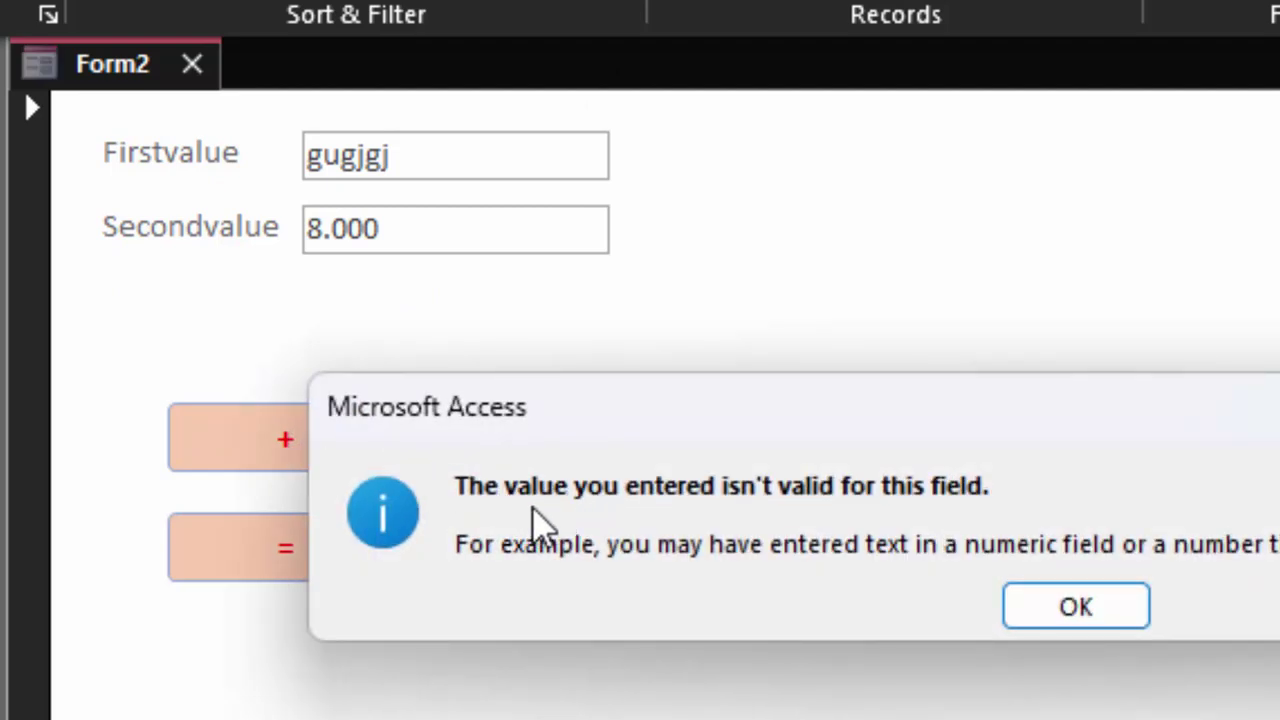
left_click(1082, 610)
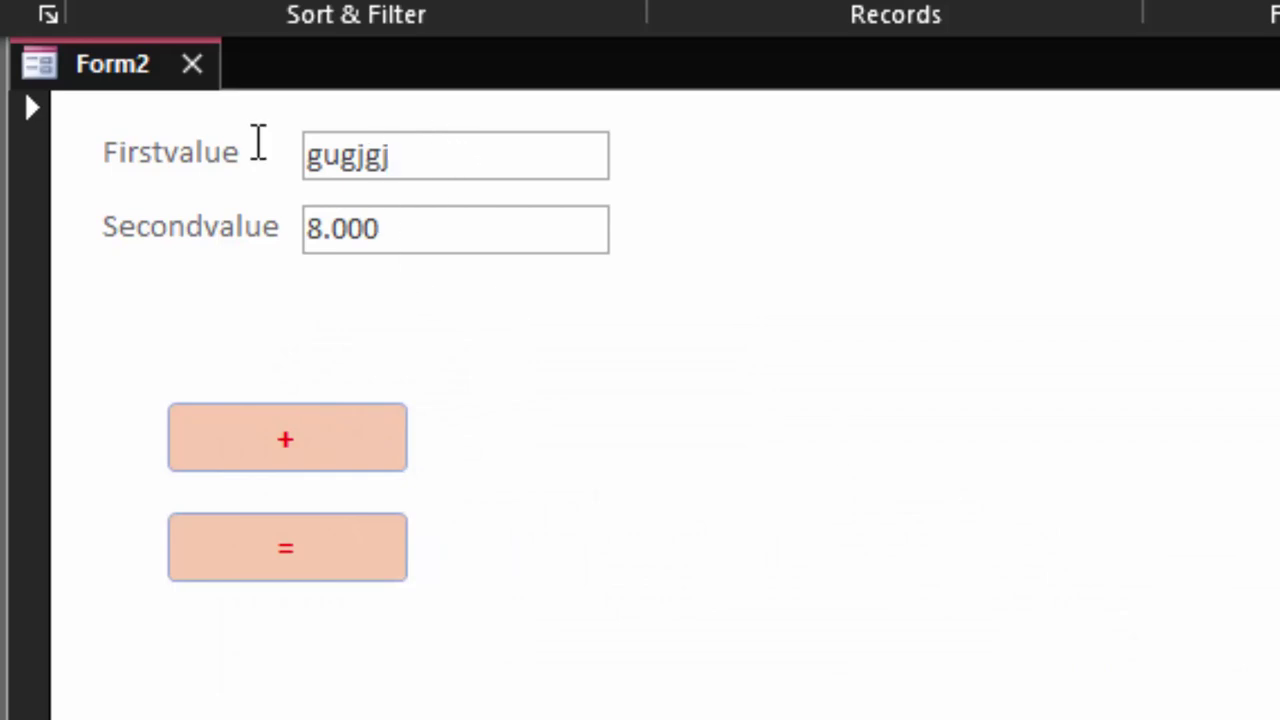
key("shift+Home")
key("BackSpace")
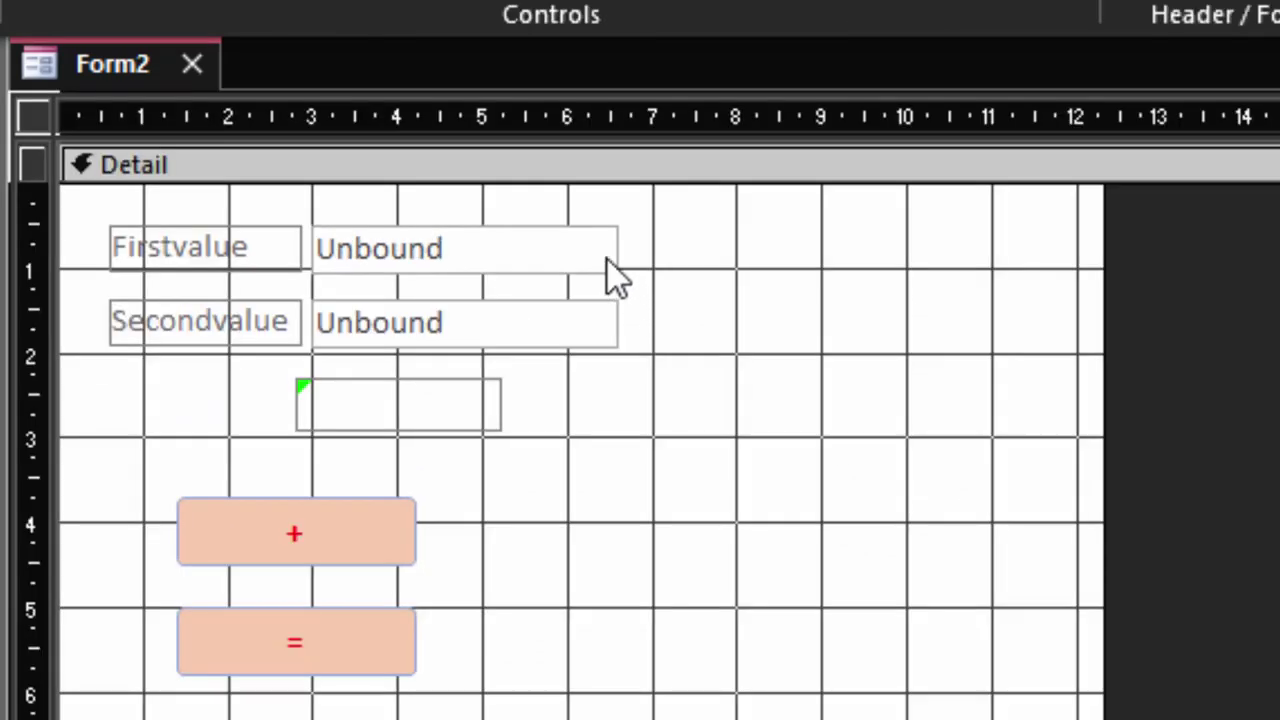
left_click(606, 257)
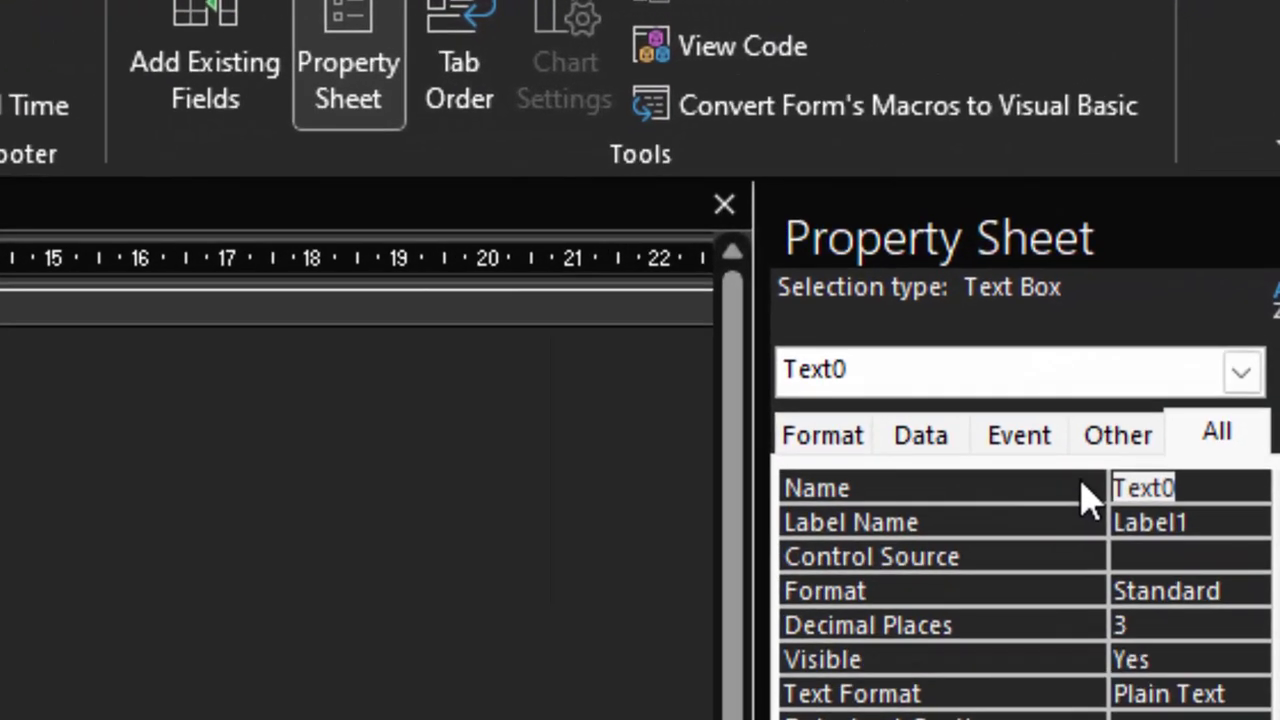
Rename Text0 to Firstvalue and Text2 to Secondvalue.
key("BackSpace")
type("F")
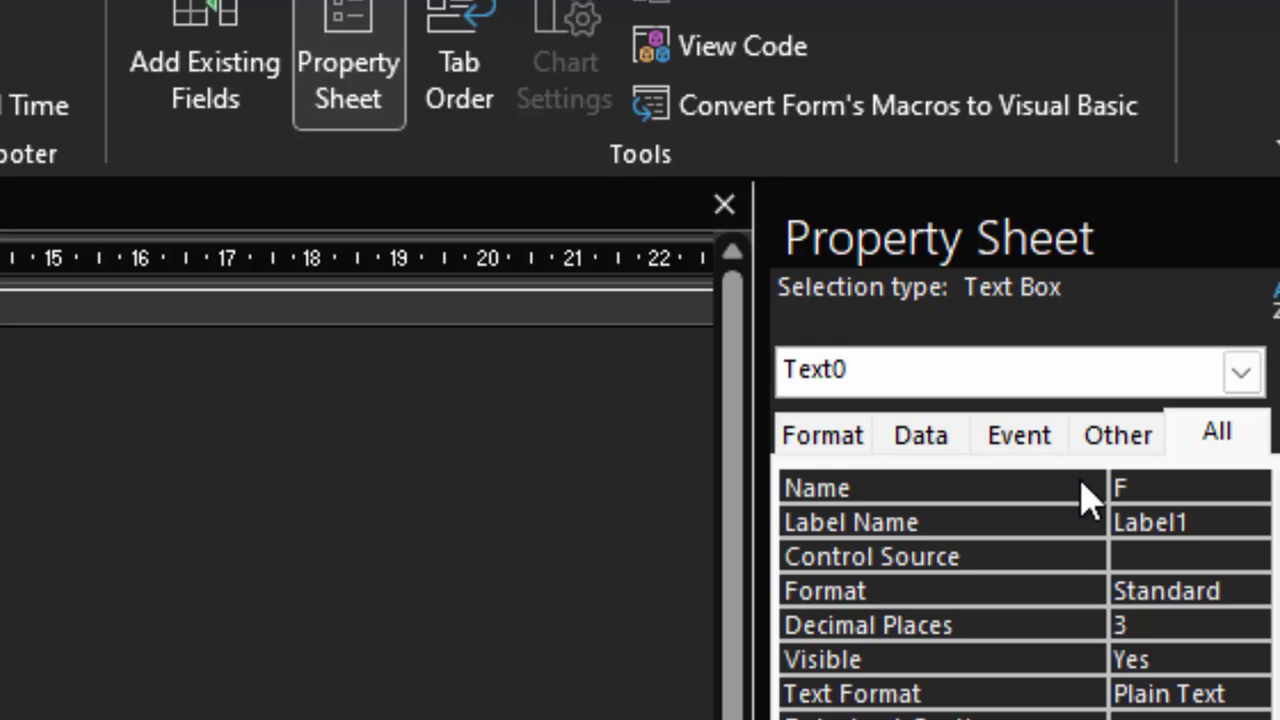
type("irstv")
type("alue")
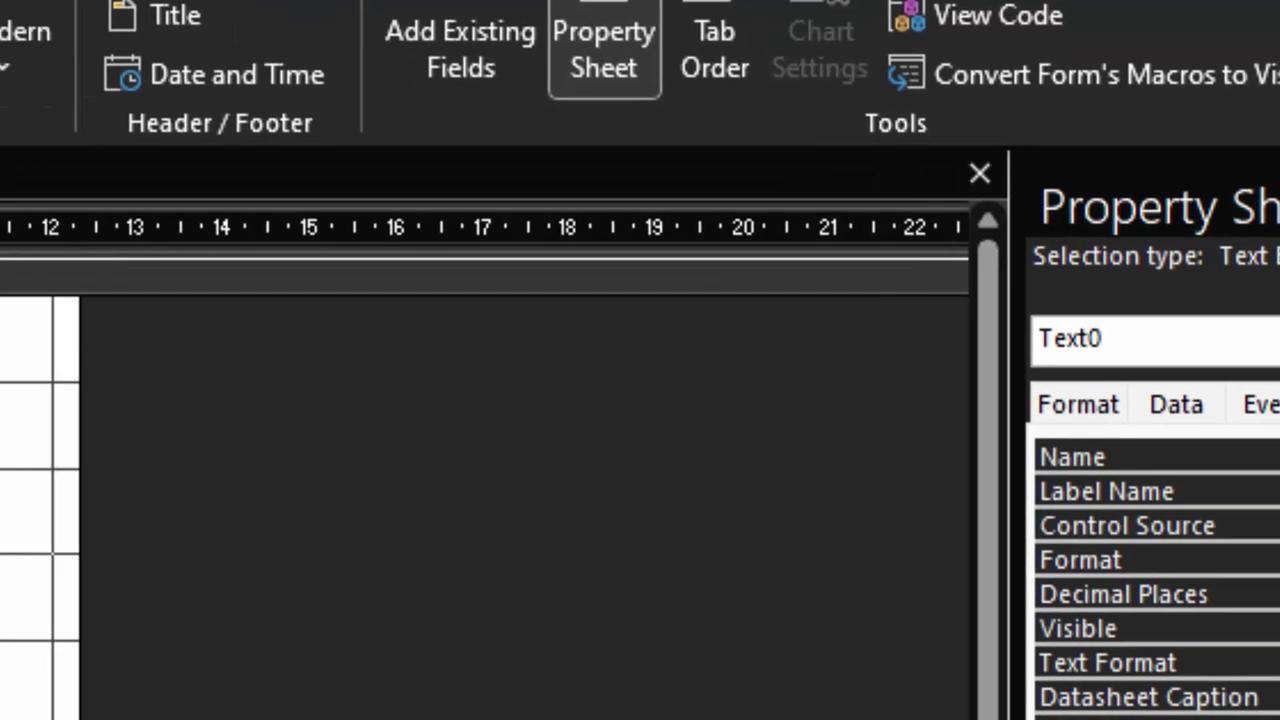
left_click(229, 386)
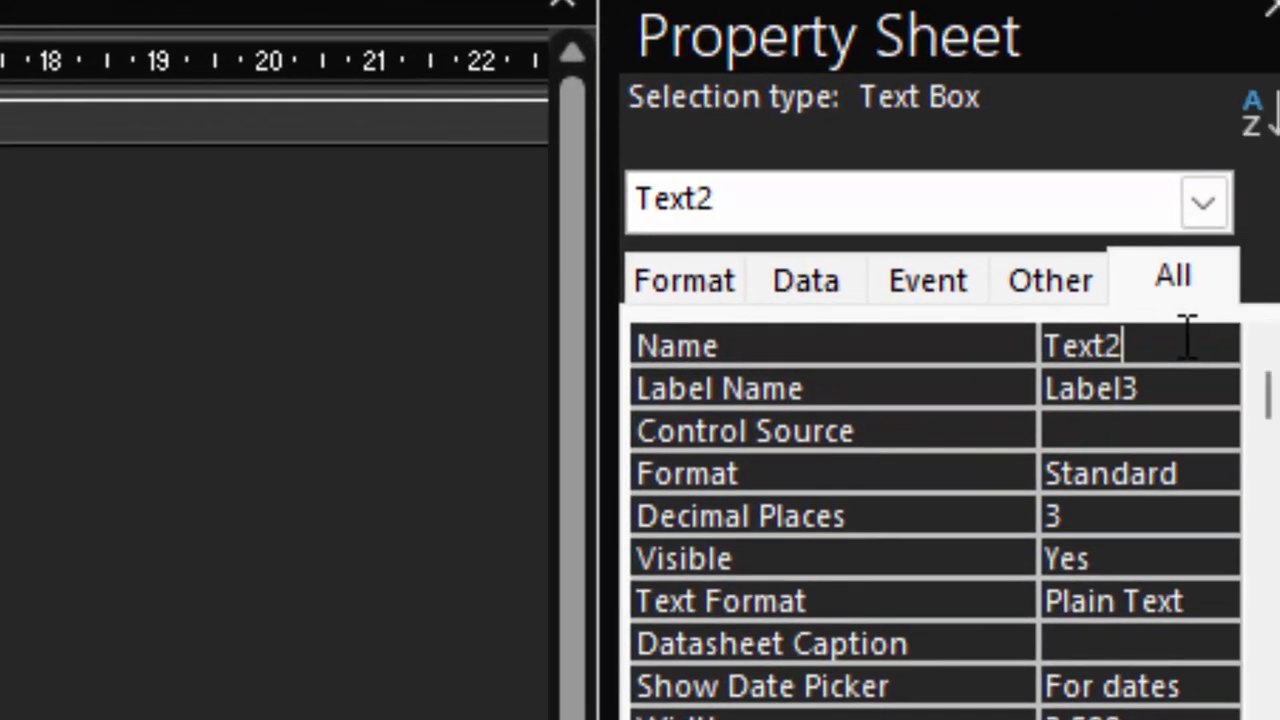
left_click(697, 338)
key("Delete")
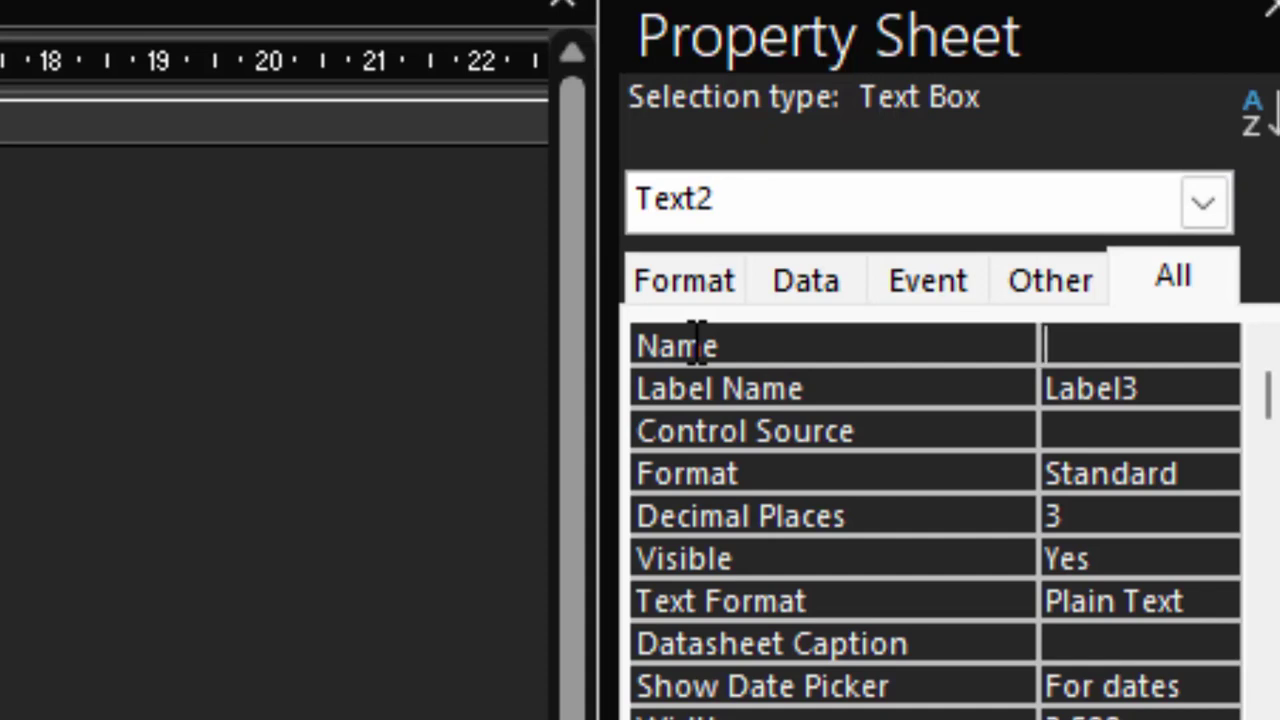
type("S")
type("econ")
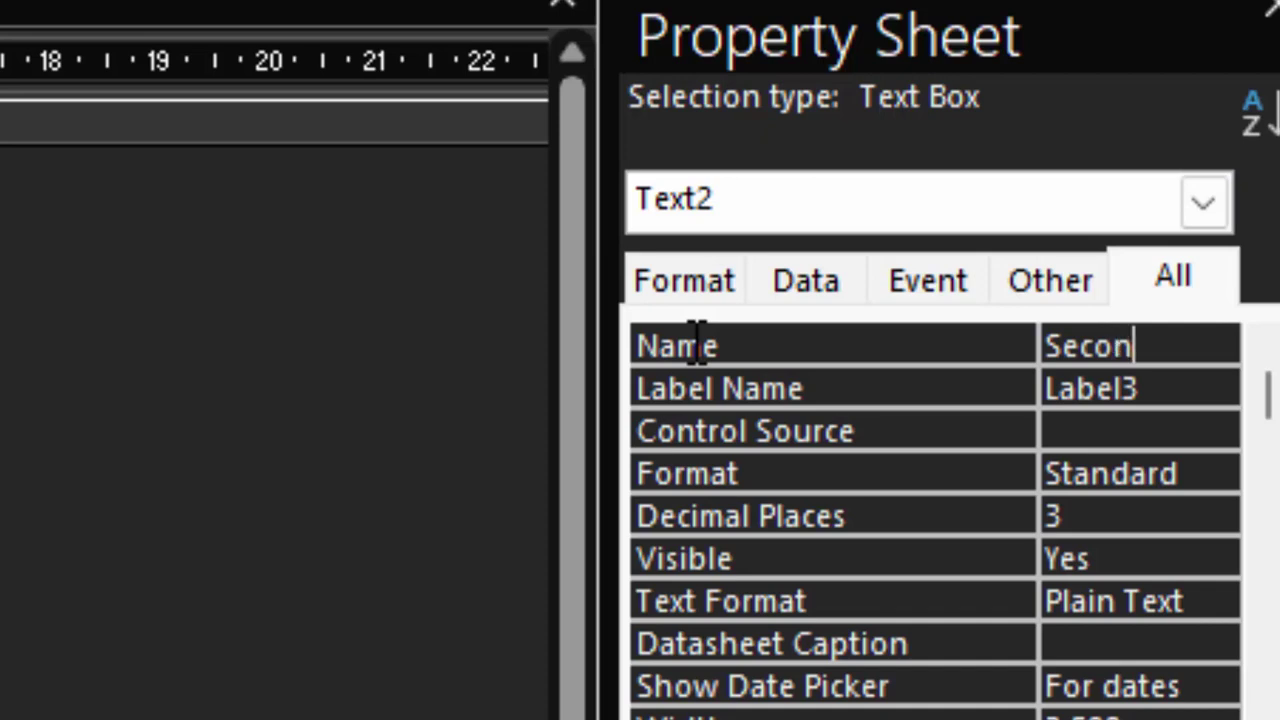
type("dvalu")
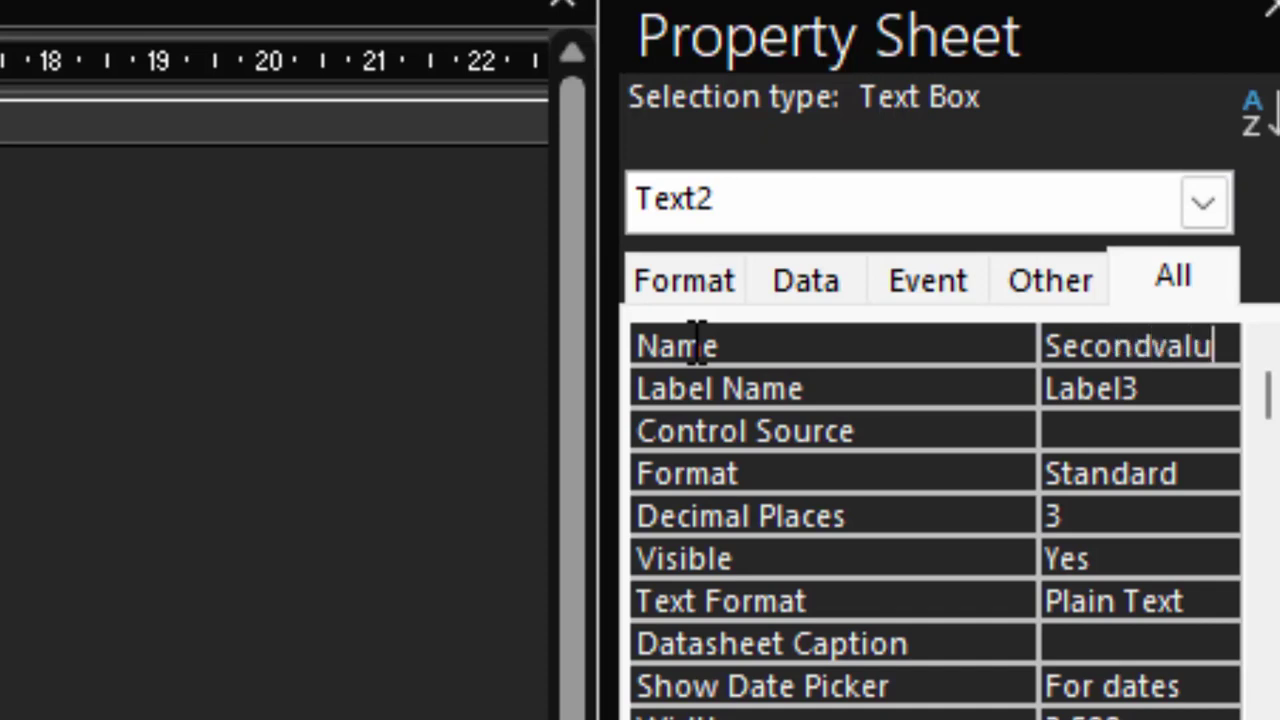
type("e")
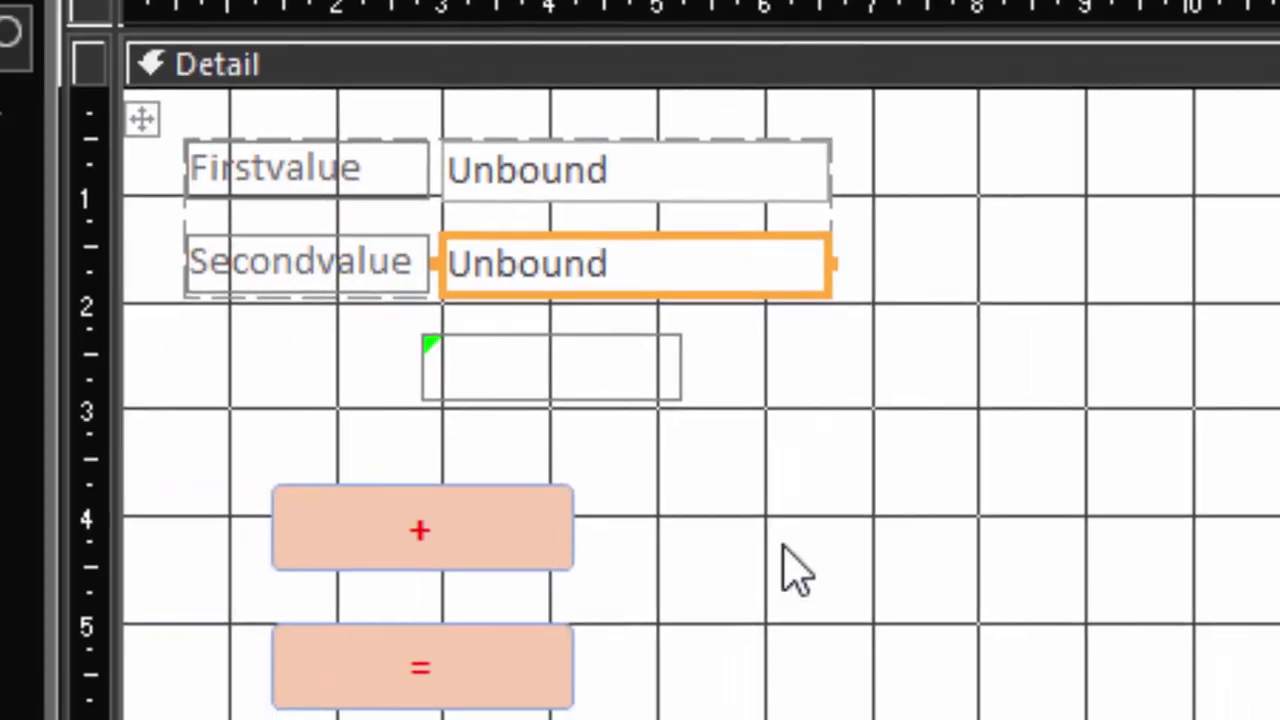
Select the = button on Form2.
left_click(828, 565)
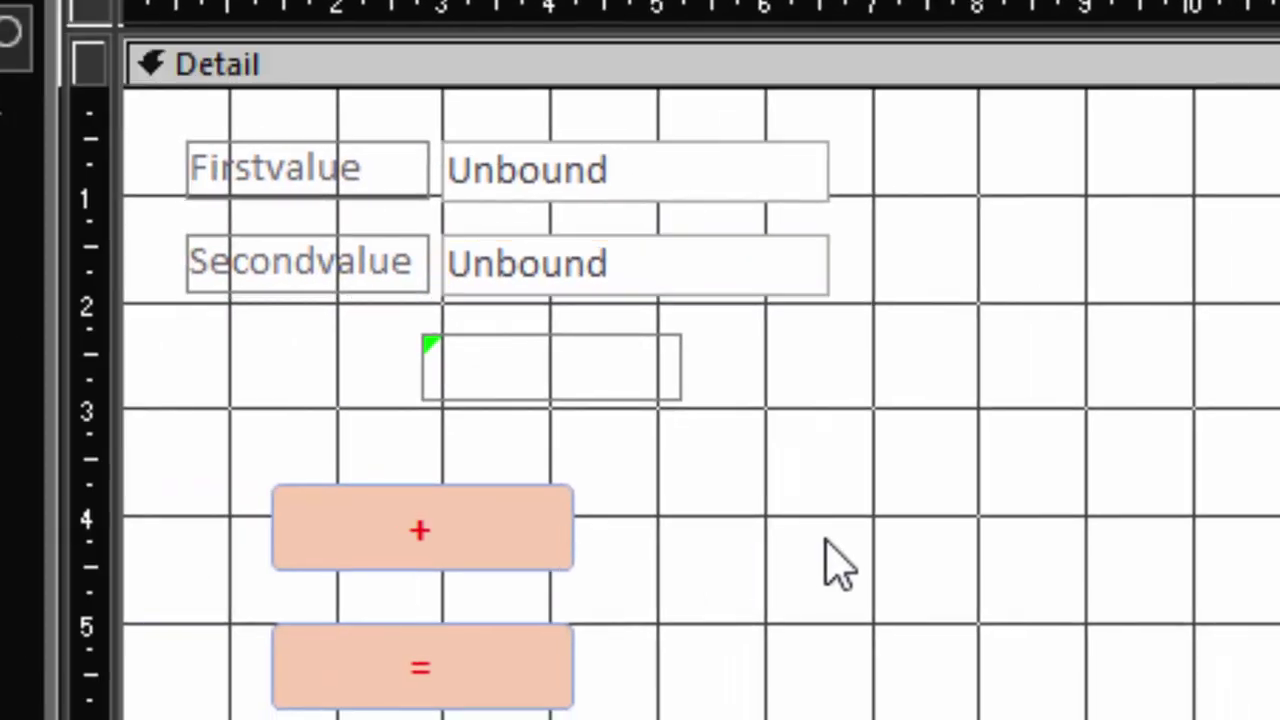
left_click(505, 555)
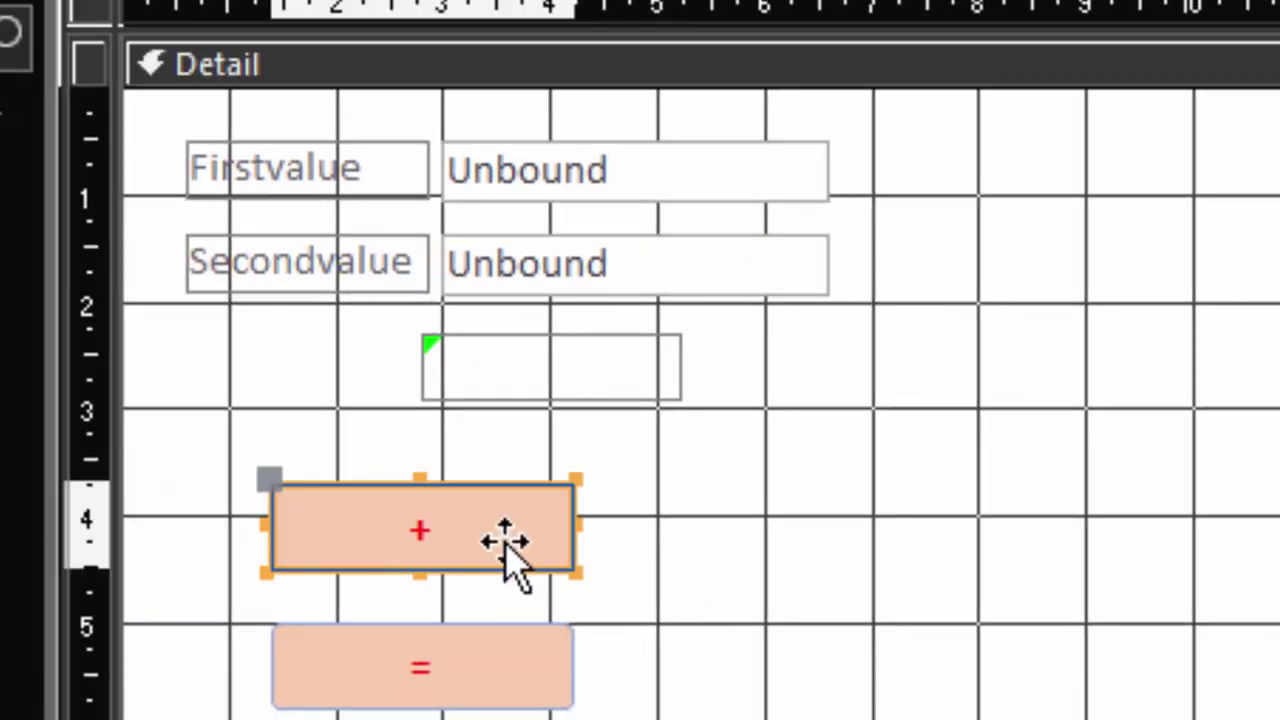
left_click(490, 670)
left_click(508, 668)
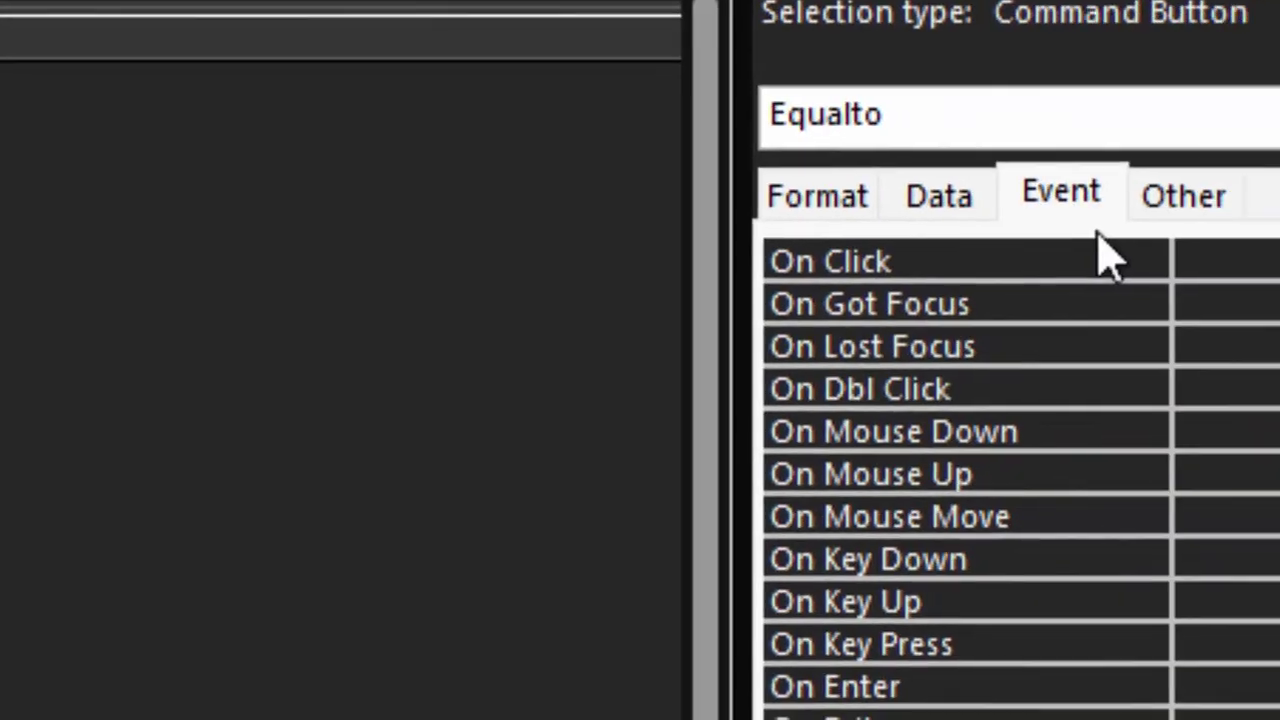
Write MsgBox "Answer is" & " " & Me.Firstvalue + Me.Secondvalue in Equalto_Click and save.
left_click(1260, 262)
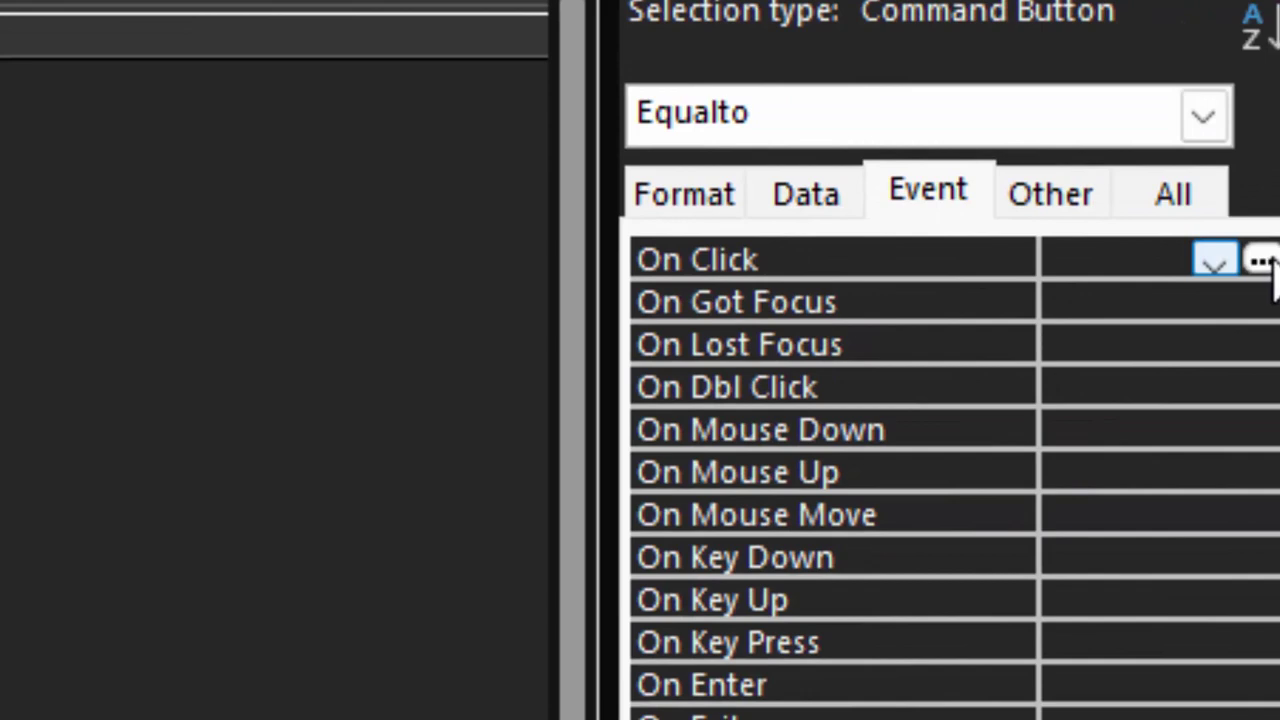
left_click(1262, 261)
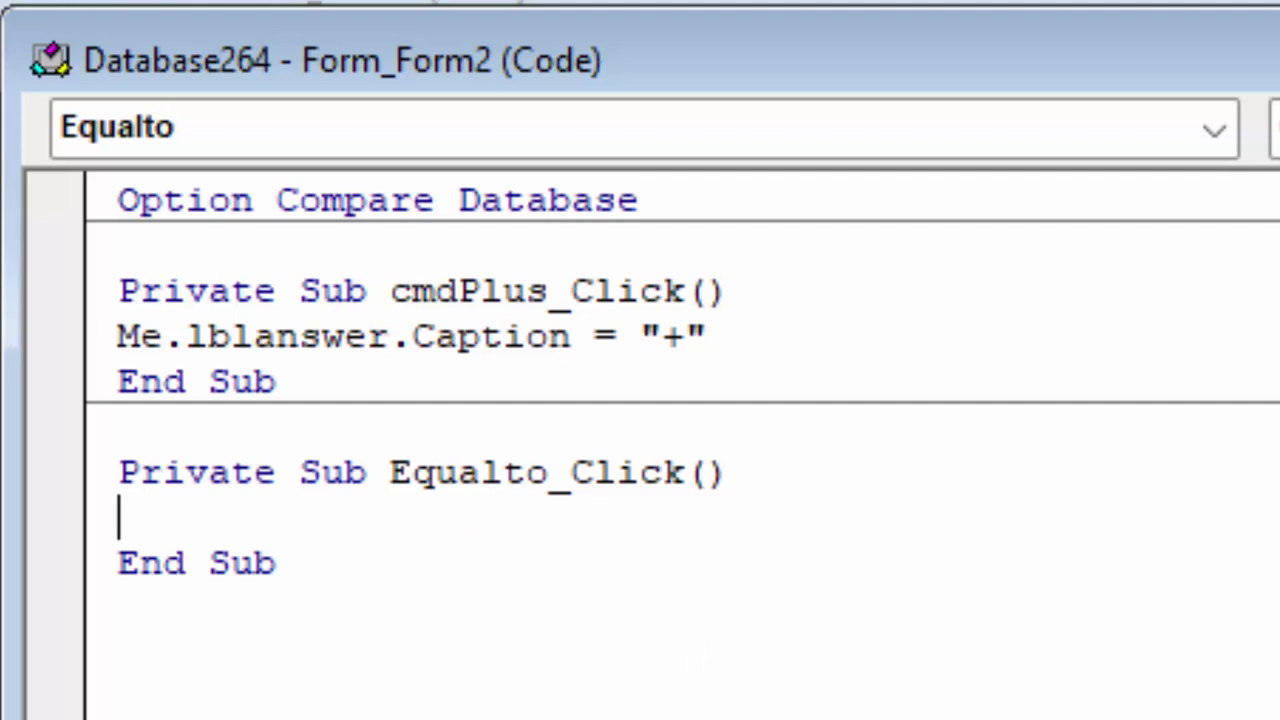
type("Msgbox ")
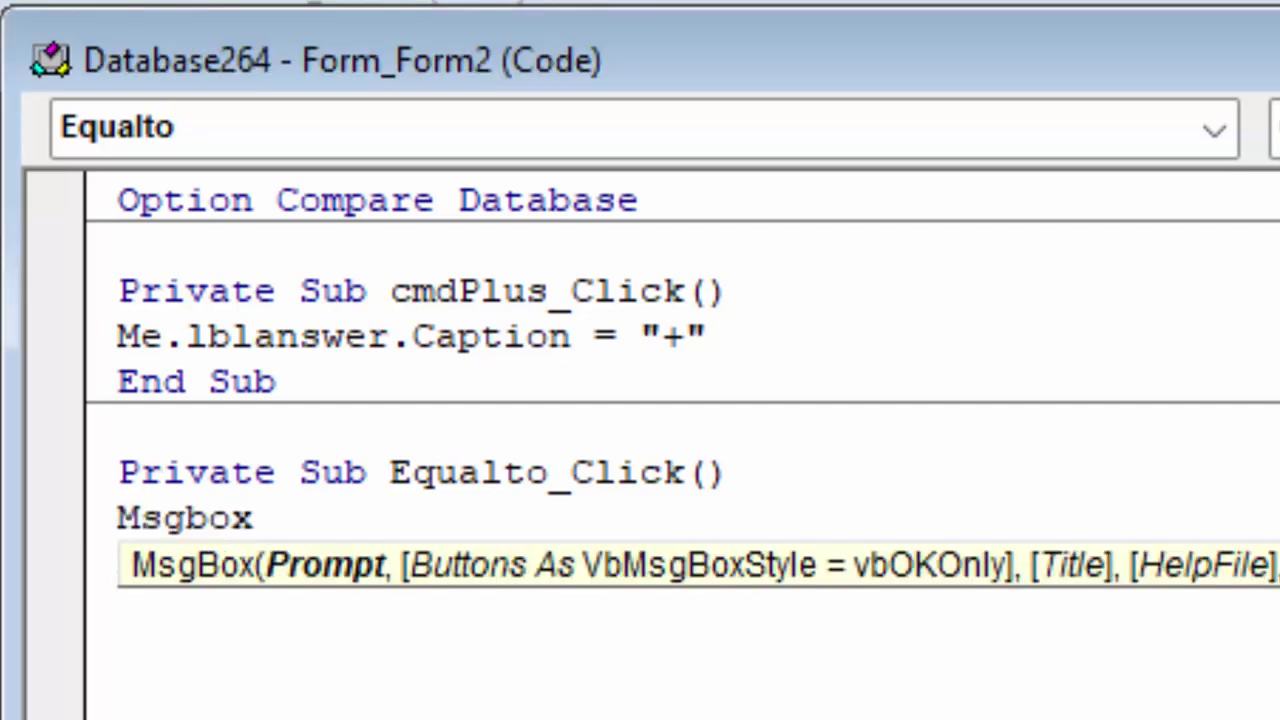
type("\"")
type("Answ")
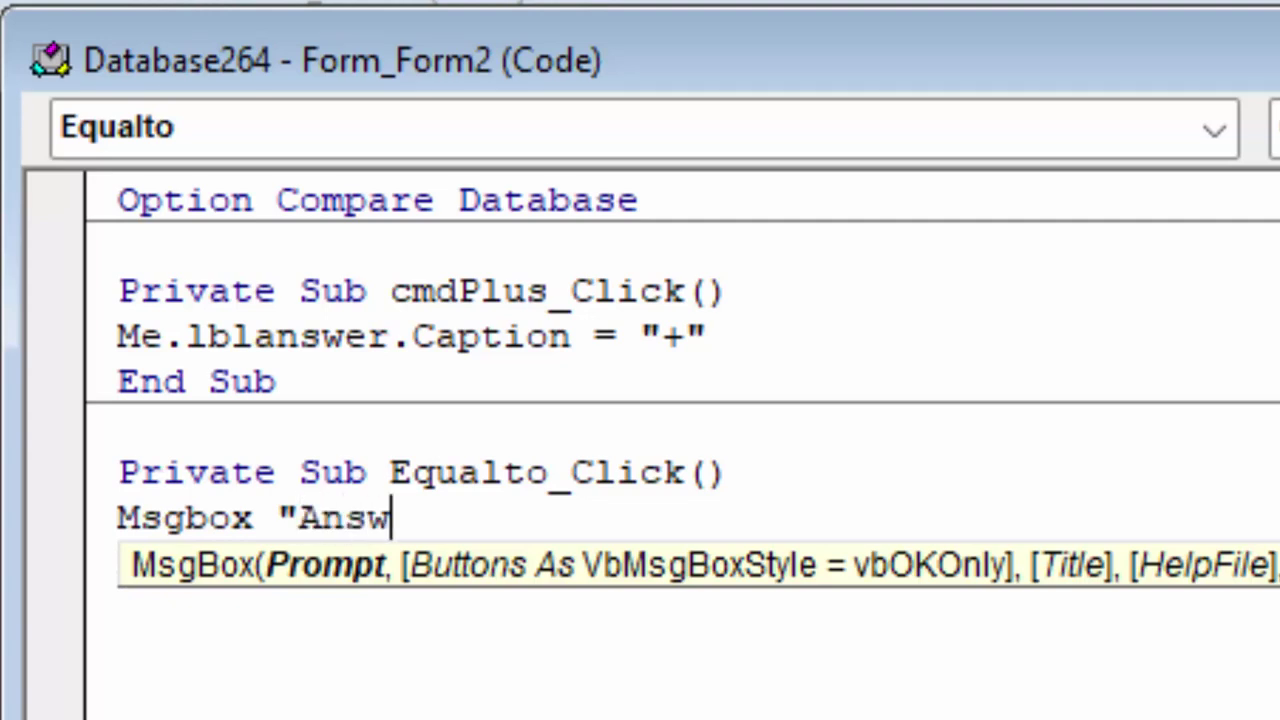
type("er is")
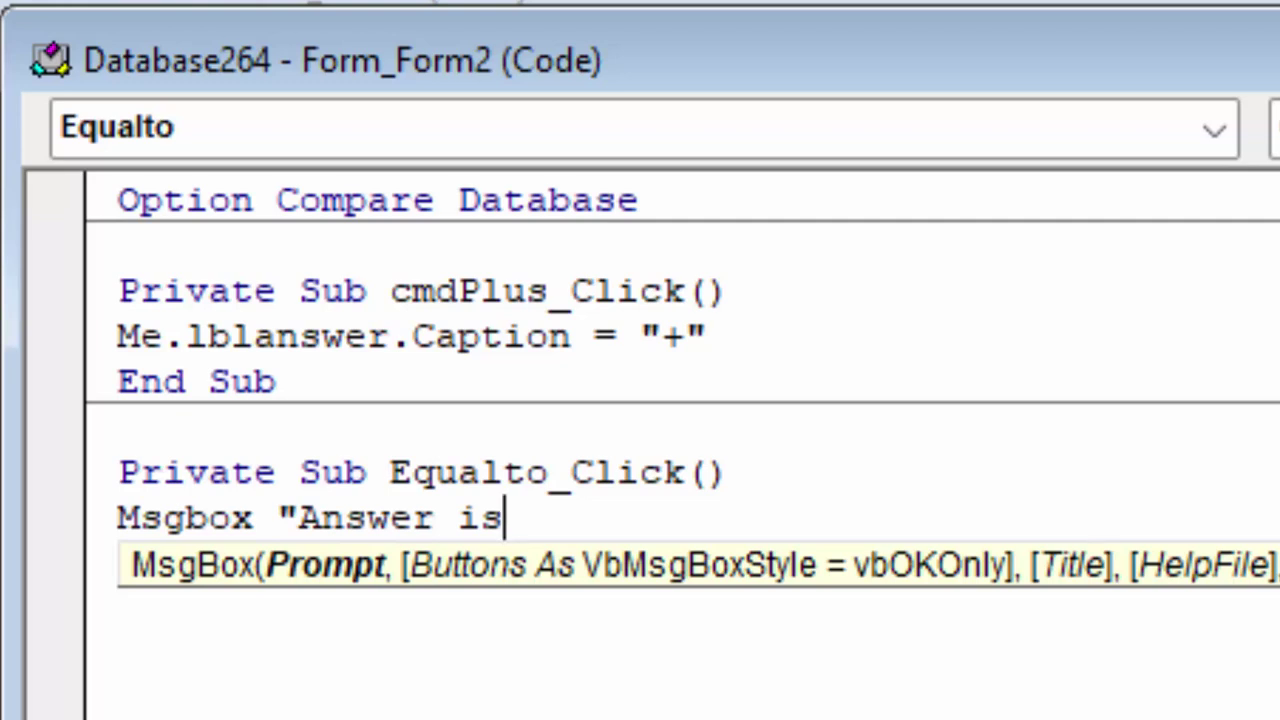
type("\"")
type(" &")
type(" \"")
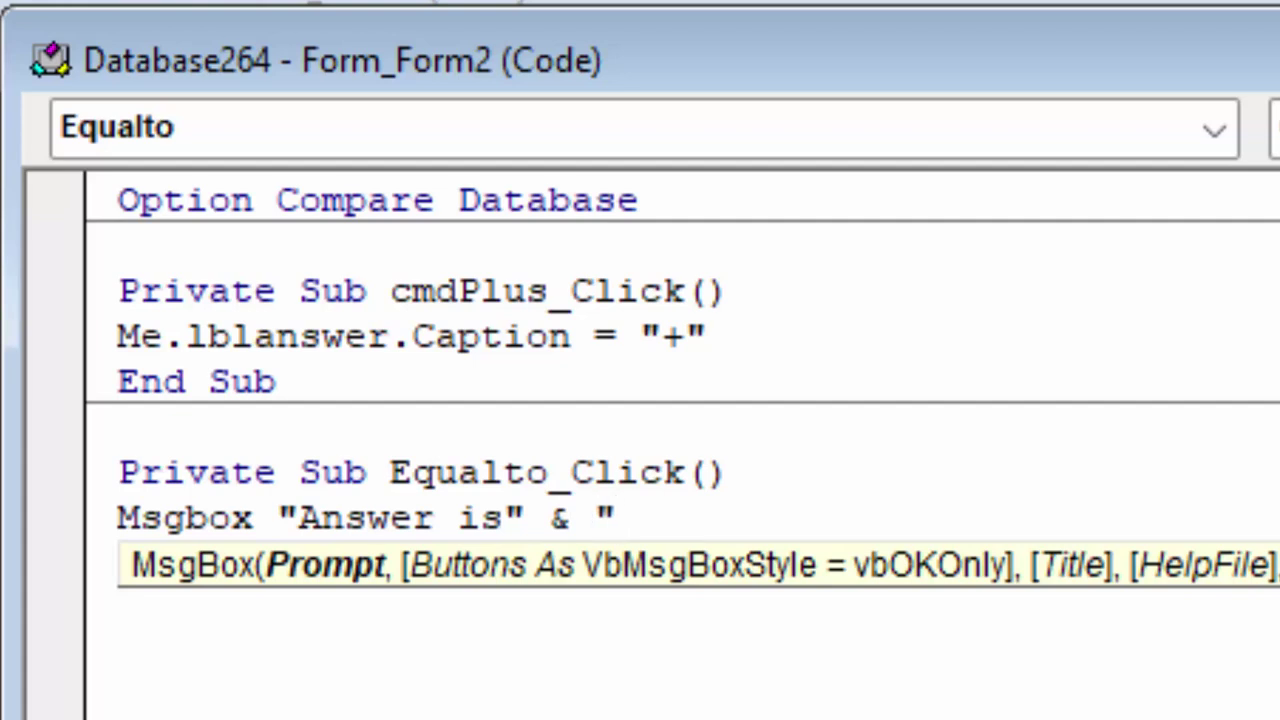
type(" \"")
type(" &")
type(" m")
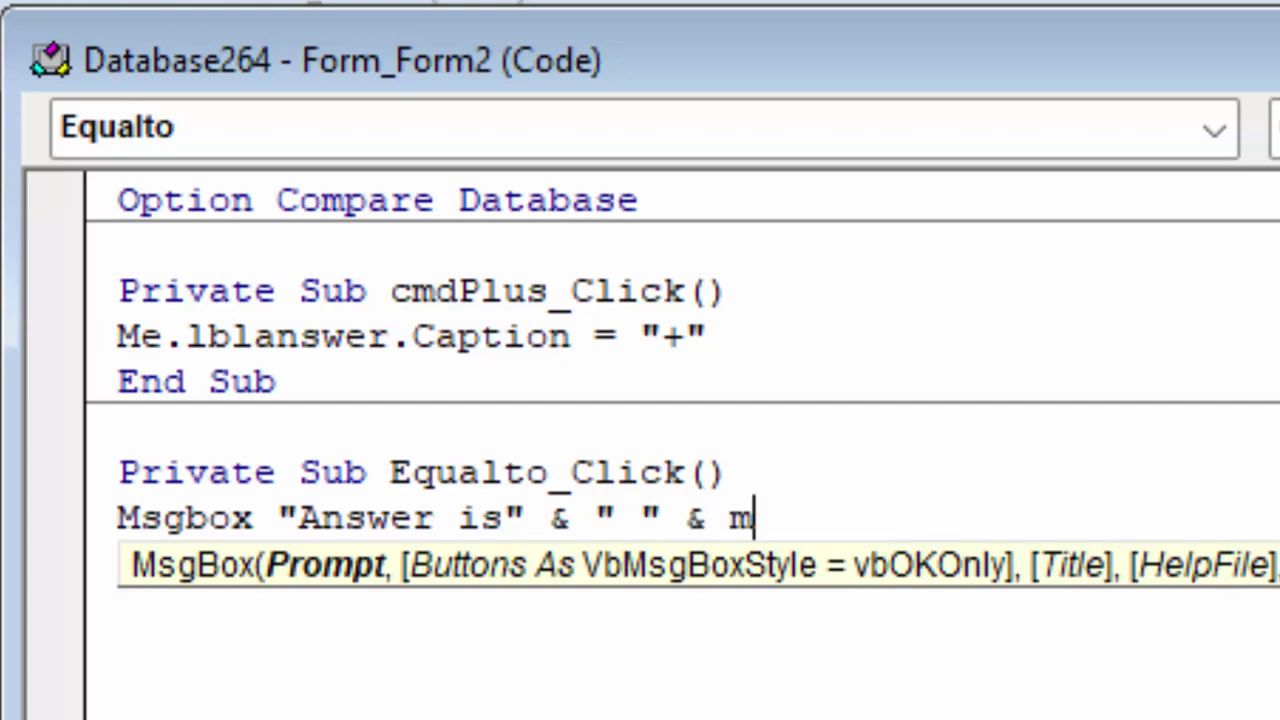
type("e.")
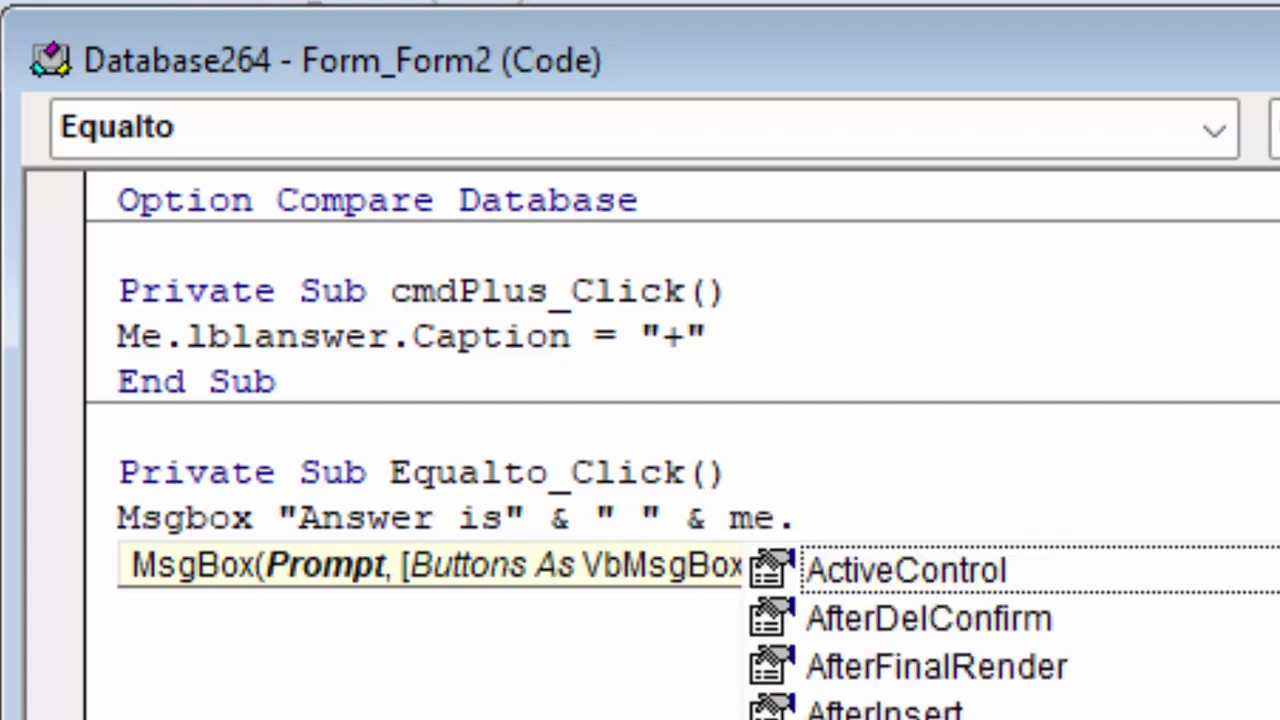
type("F")
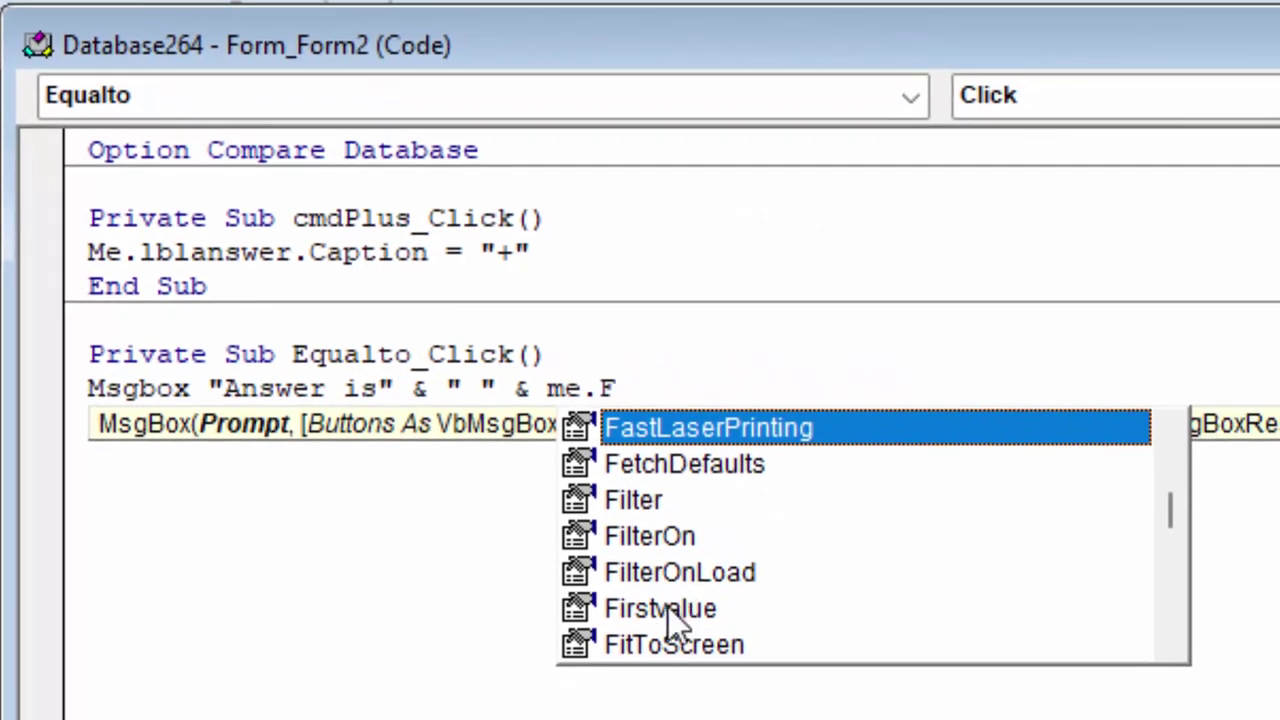
left_click(668, 607)
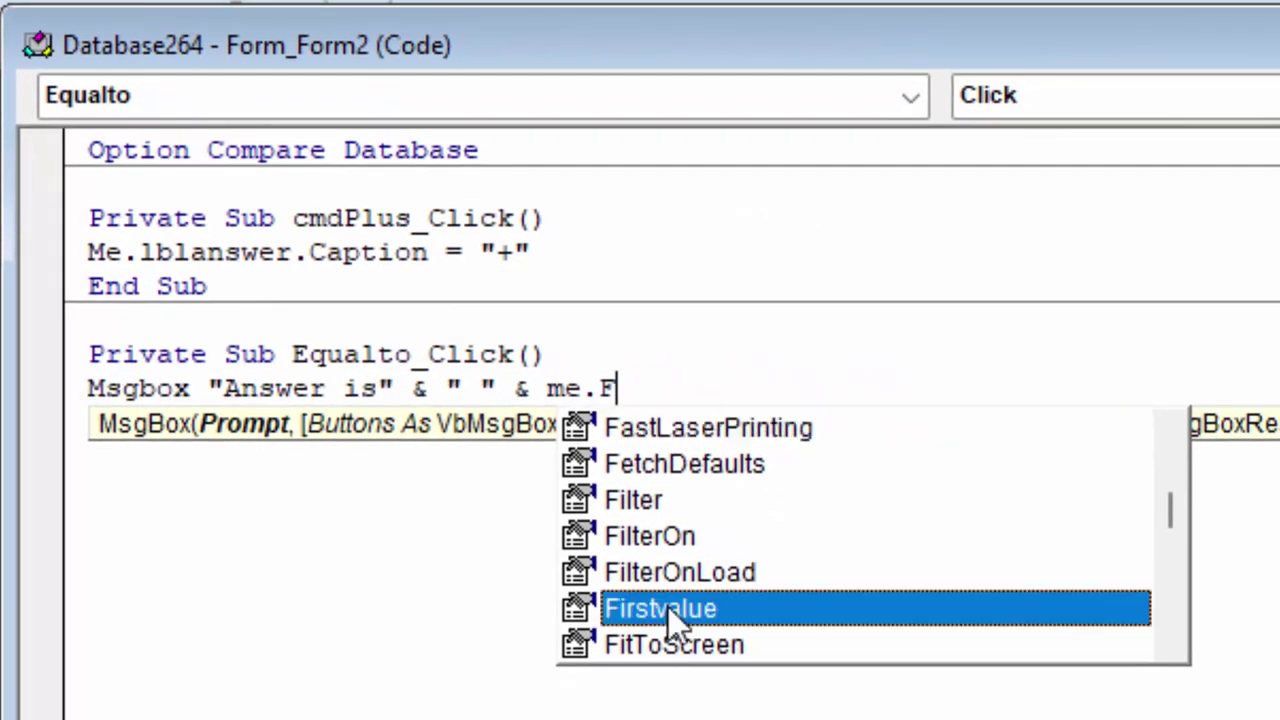
double_click(668, 607)
type("+ ")
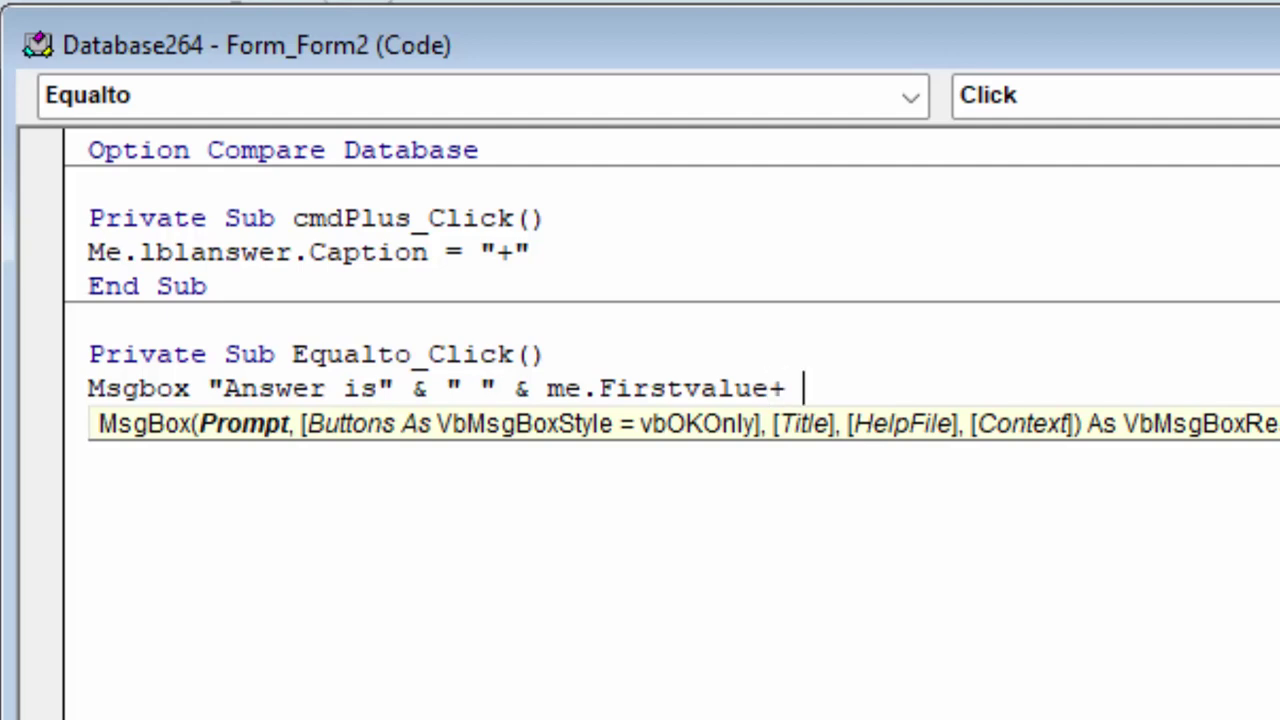
type("me.")
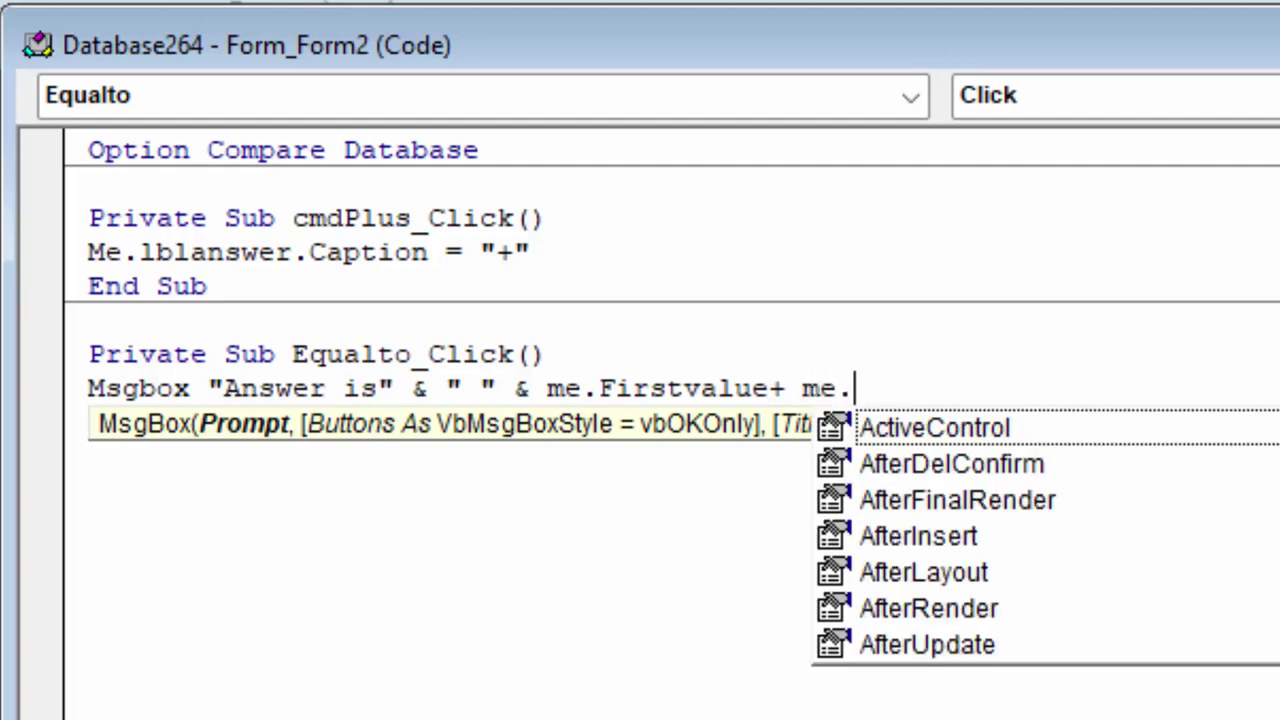
type("S")
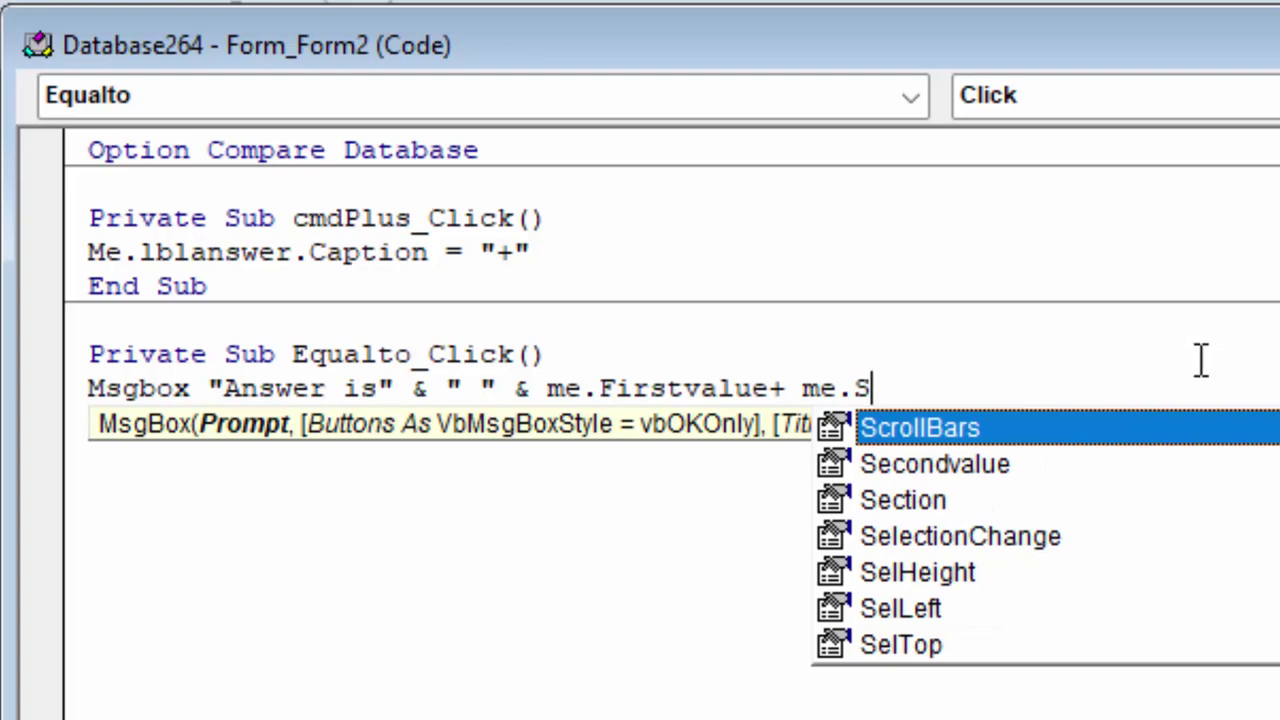
double_click(970, 464)
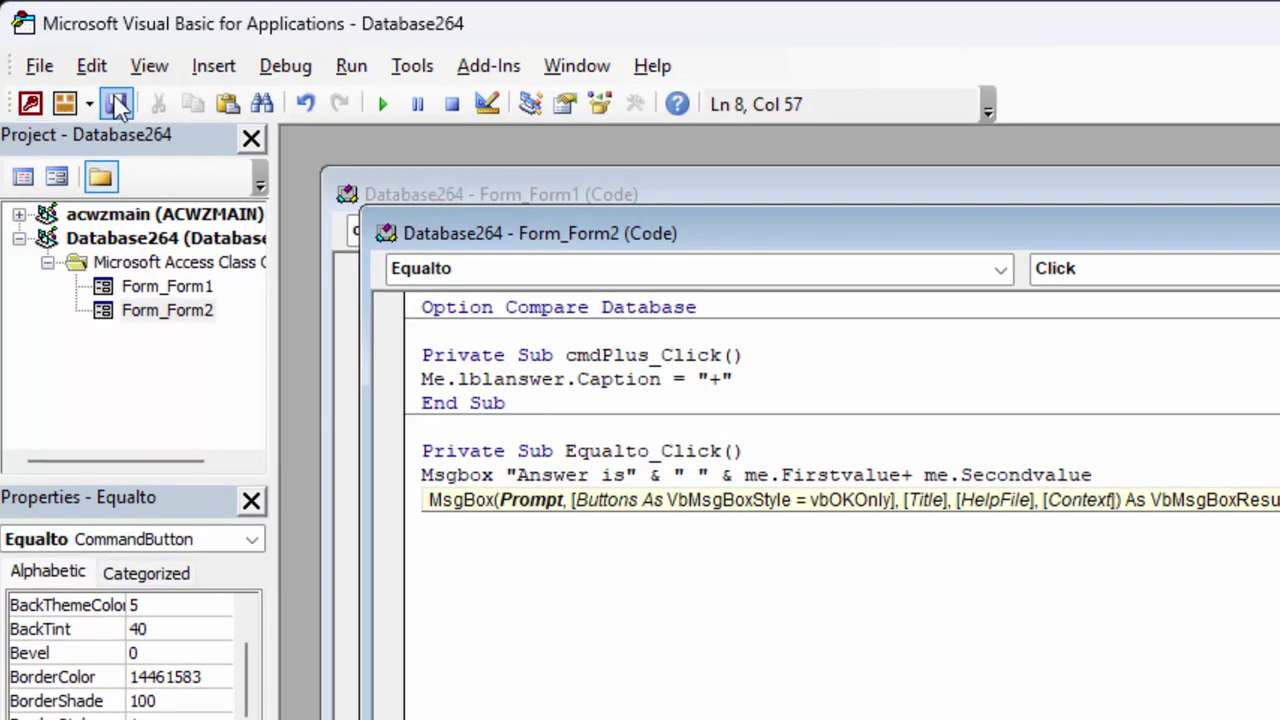
left_click(117, 103)
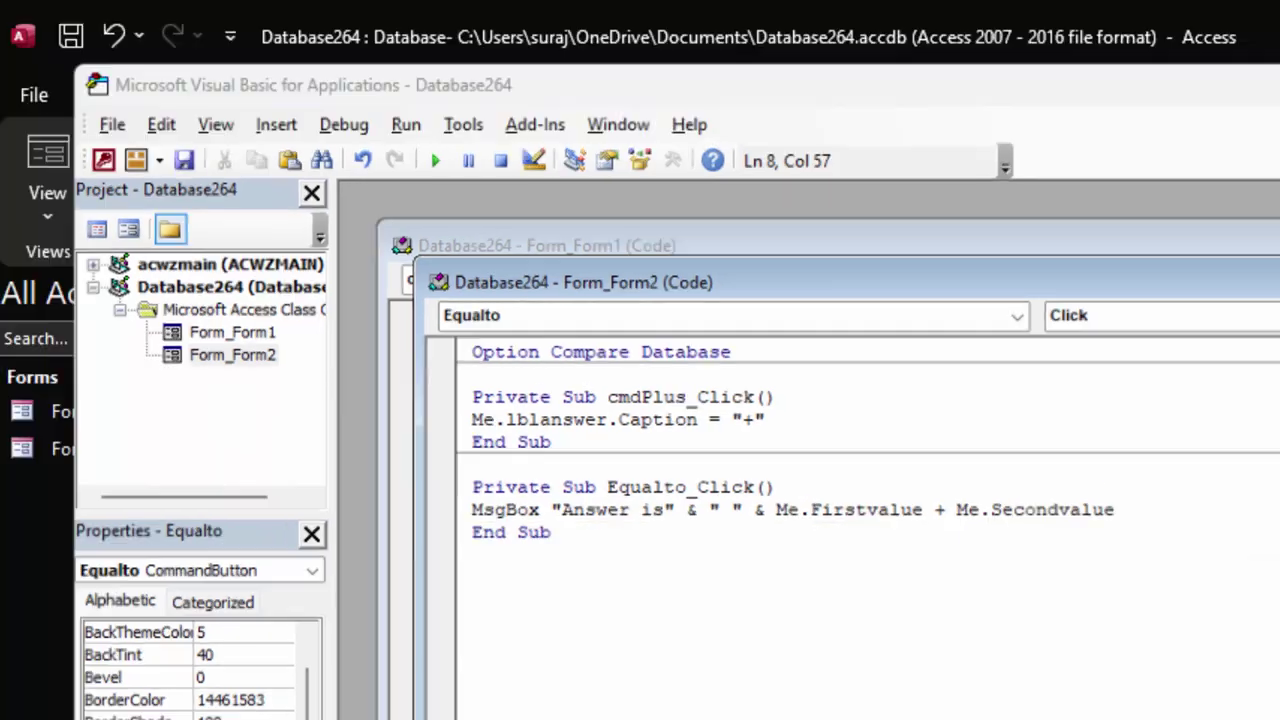
Back in Access, open Form2 in Form View, delete the 8.000 in Secondvalue, then return to Design view.
key("alt+F11")
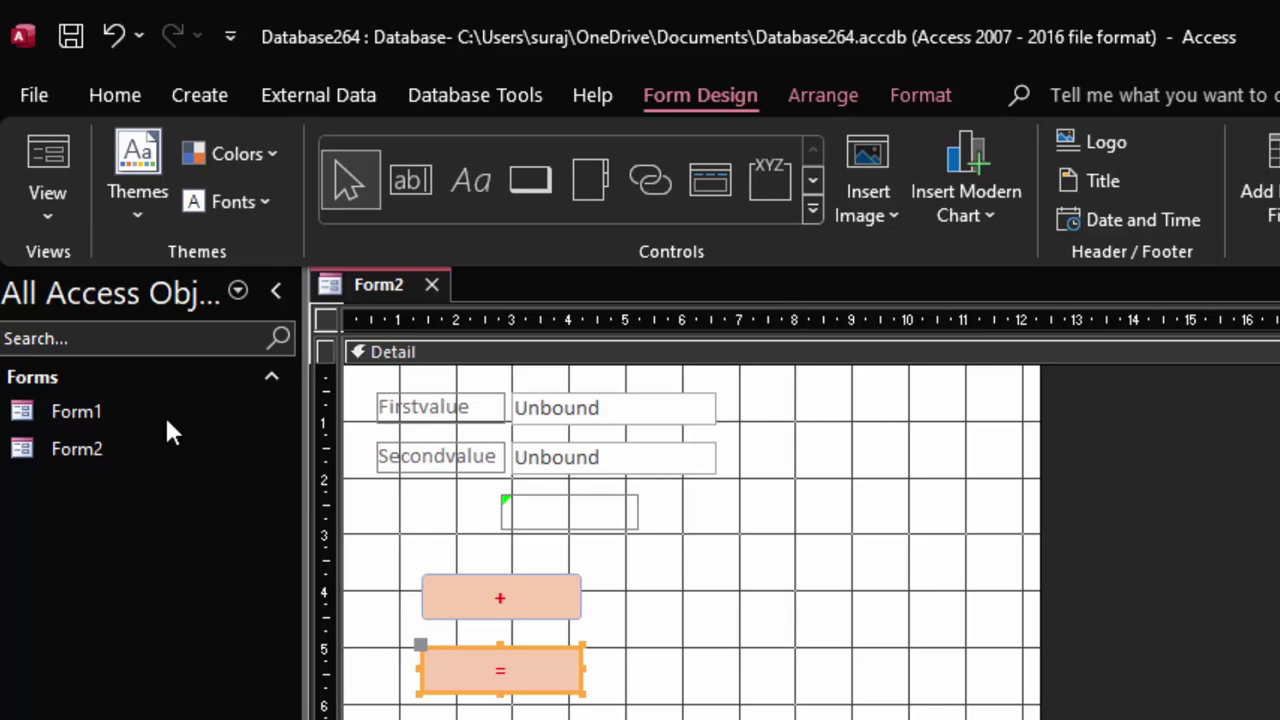
left_click(36, 148)
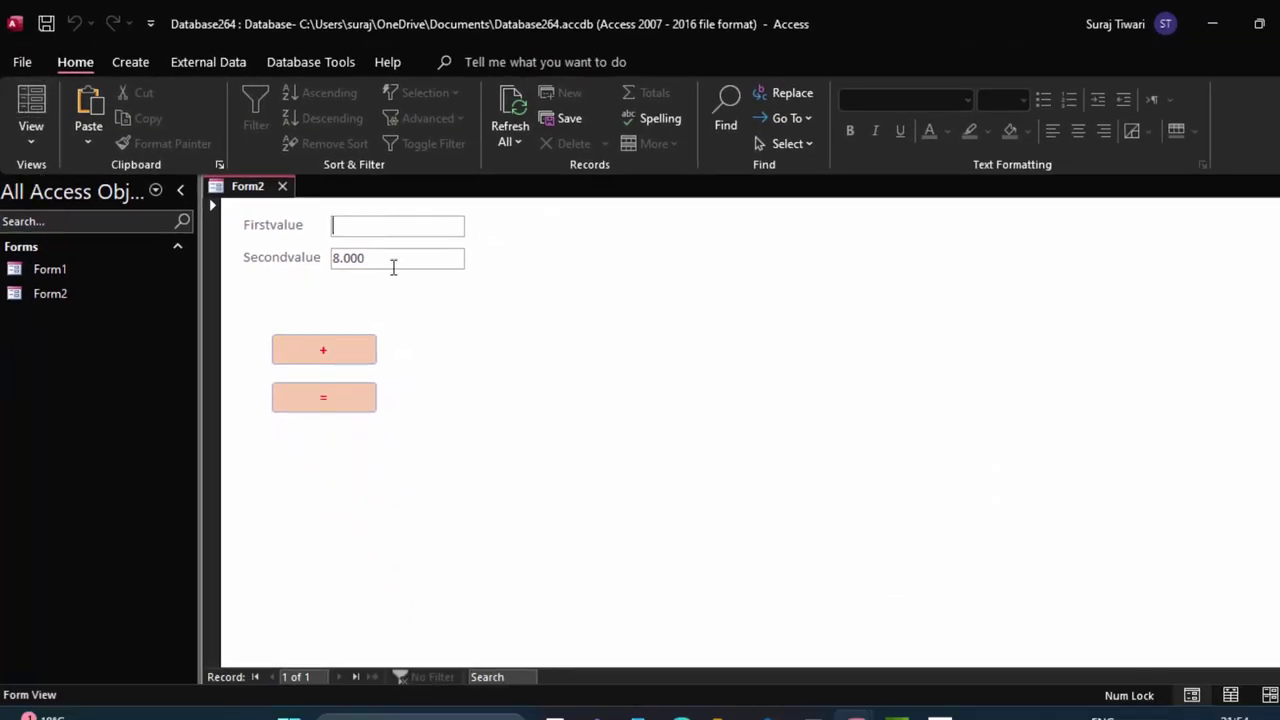
left_click_drag(393, 264, 223, 229)
key("BackSpace")
left_click(29, 146)
left_click(68, 294)
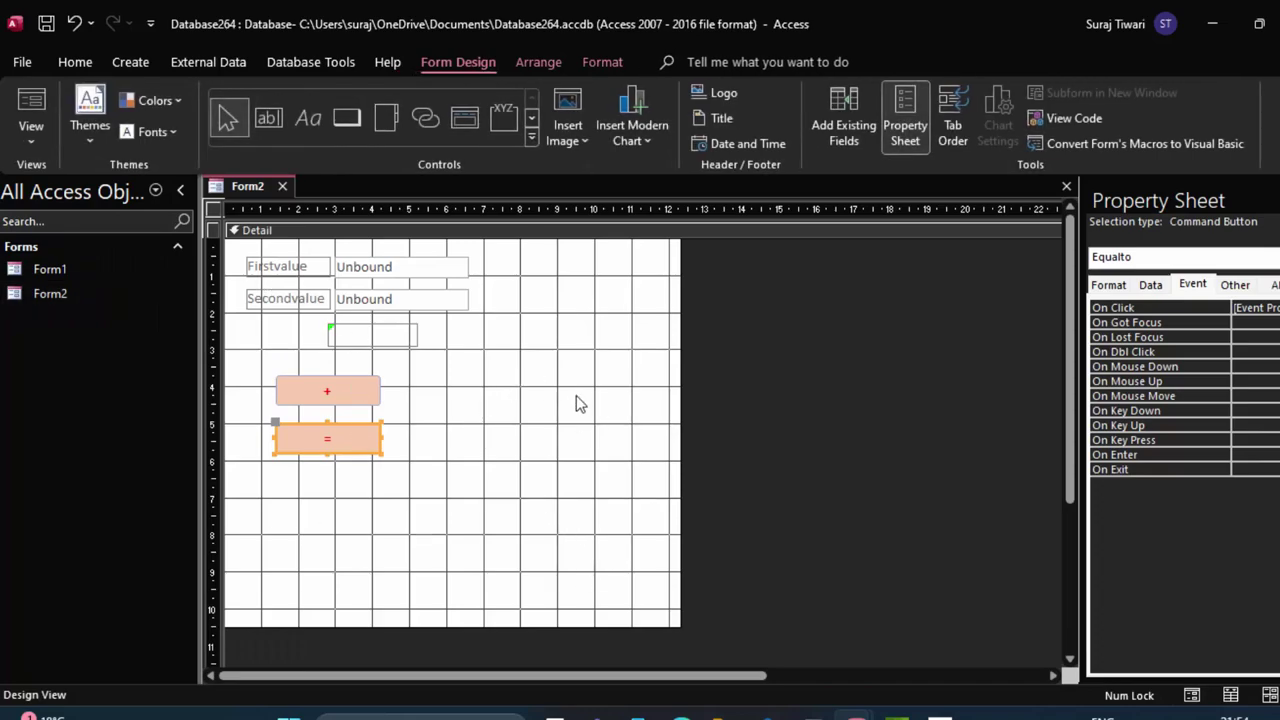
Select Form in the Property Sheet and set its Pop Up property to Yes.
left_click(576, 396)
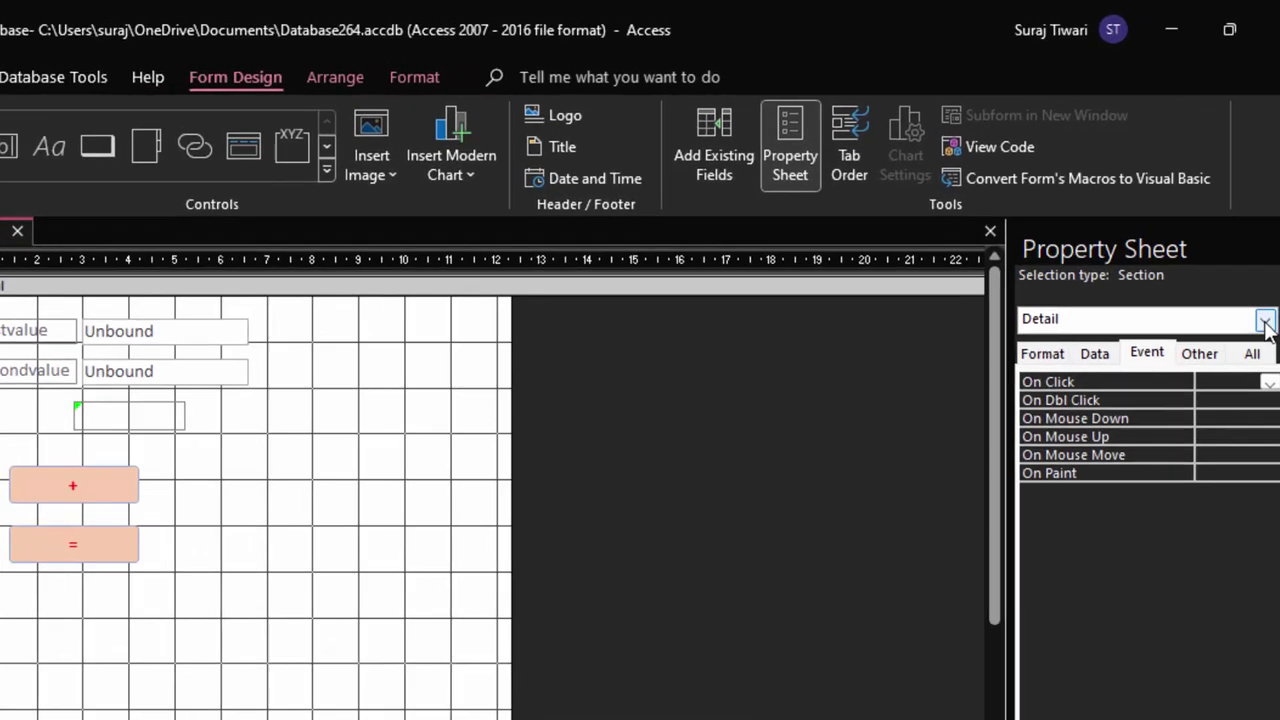
left_click(1278, 257)
left_click(1028, 507)
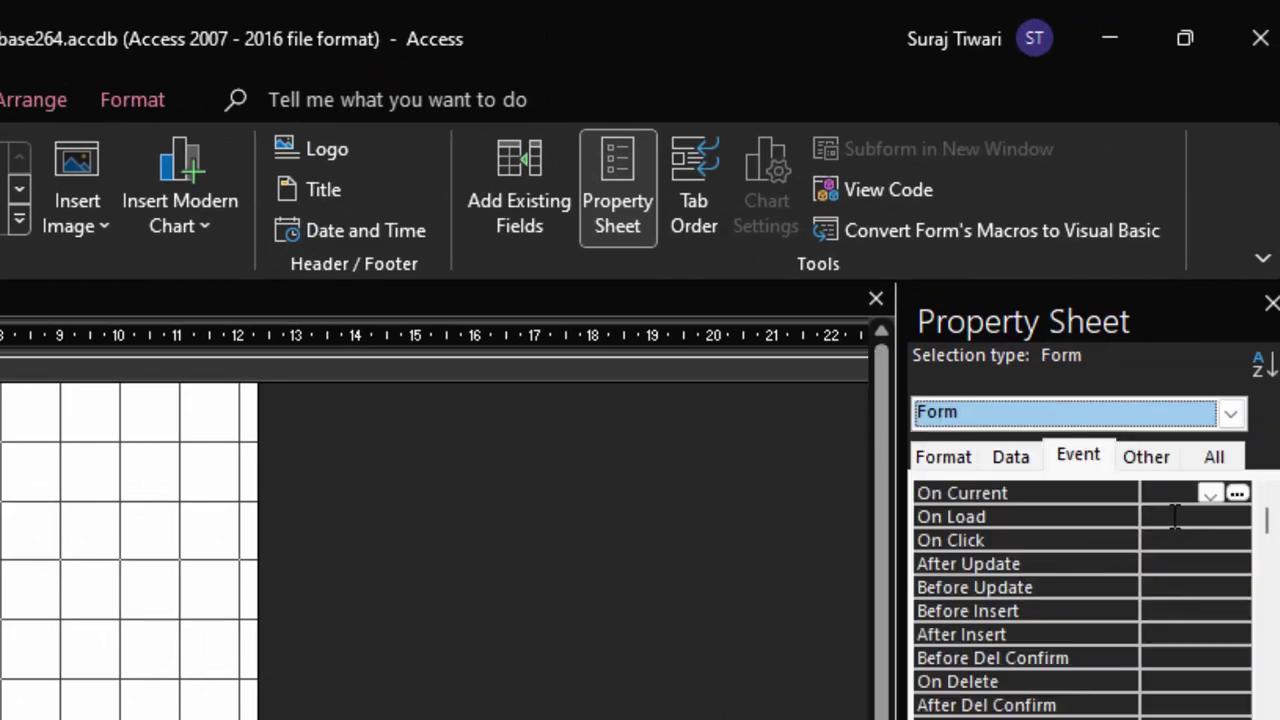
left_click(1210, 460)
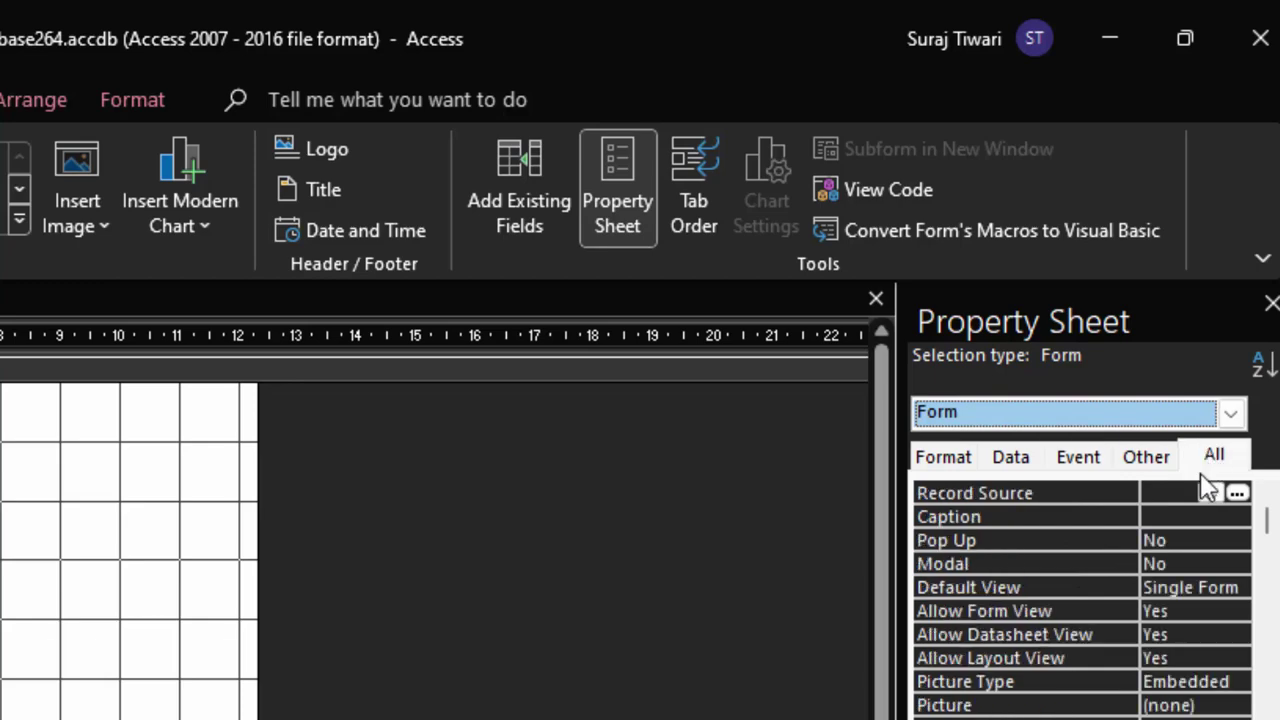
left_click(1210, 536)
left_click(1237, 541)
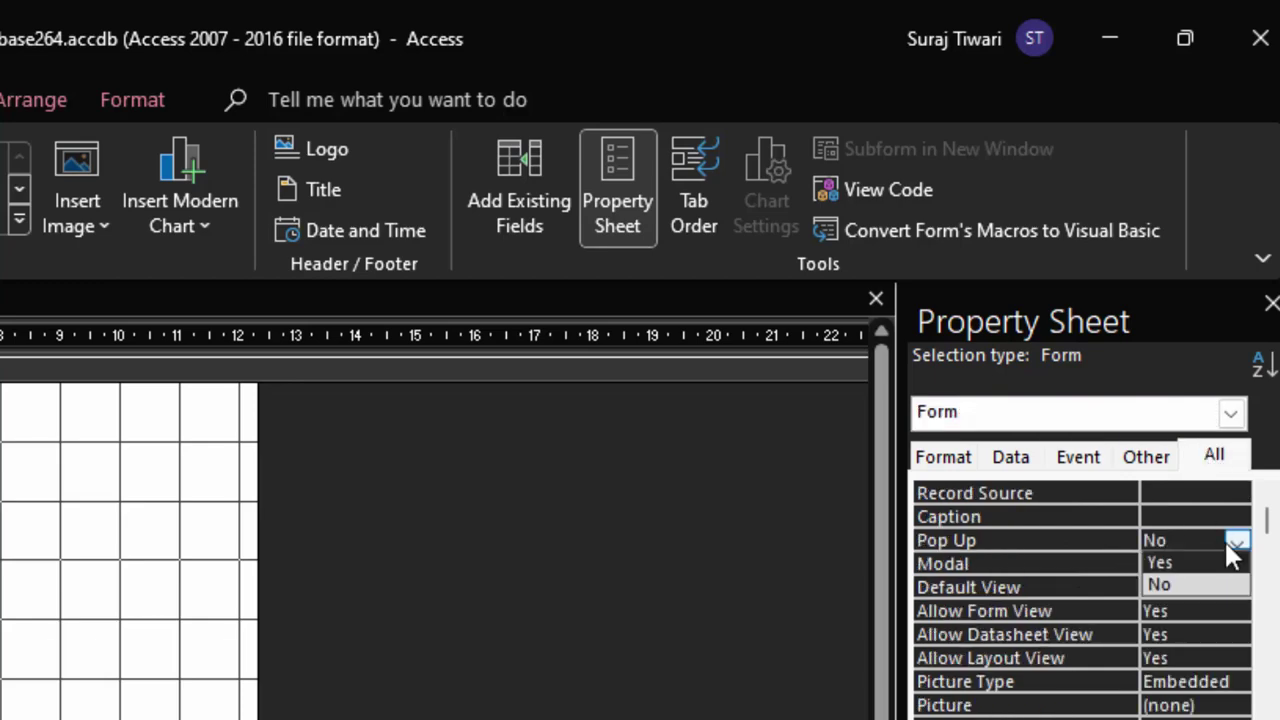
left_click(1177, 563)
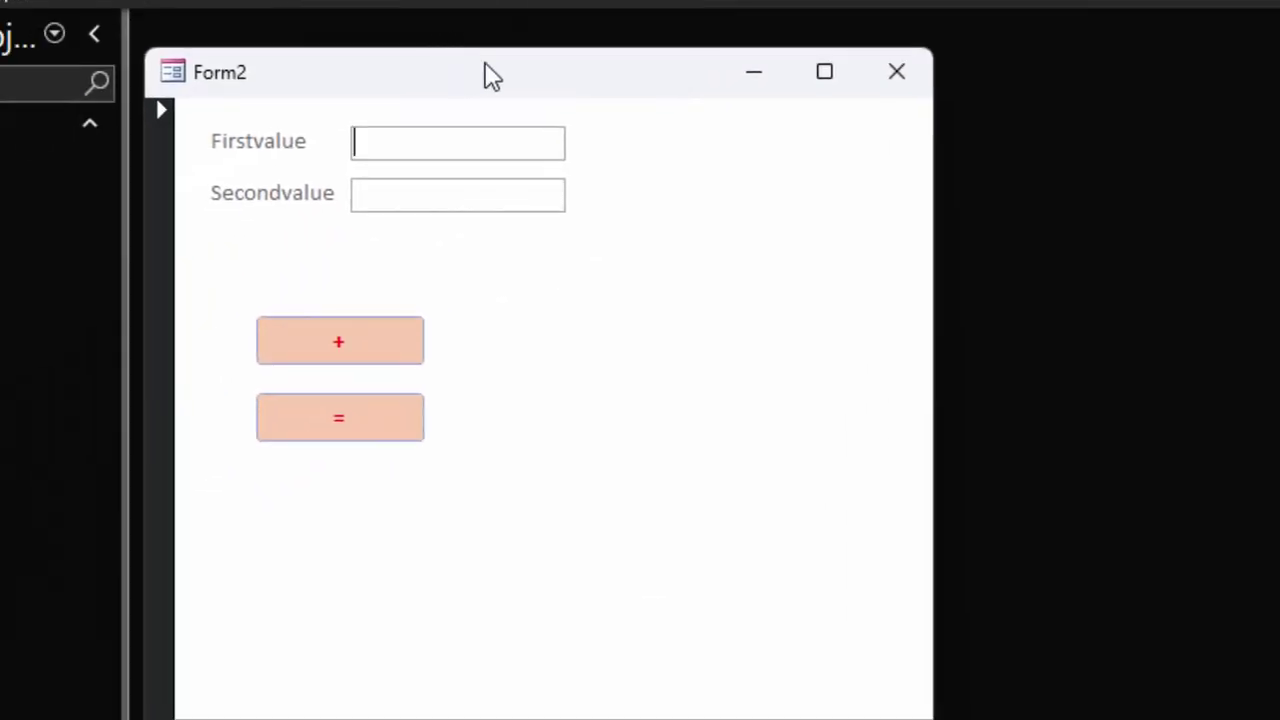
Enter 67 and 4 in pop-up Form2, press + then =, showing 'Answer is 71'.
left_click_drag(490, 75, 429, 0)
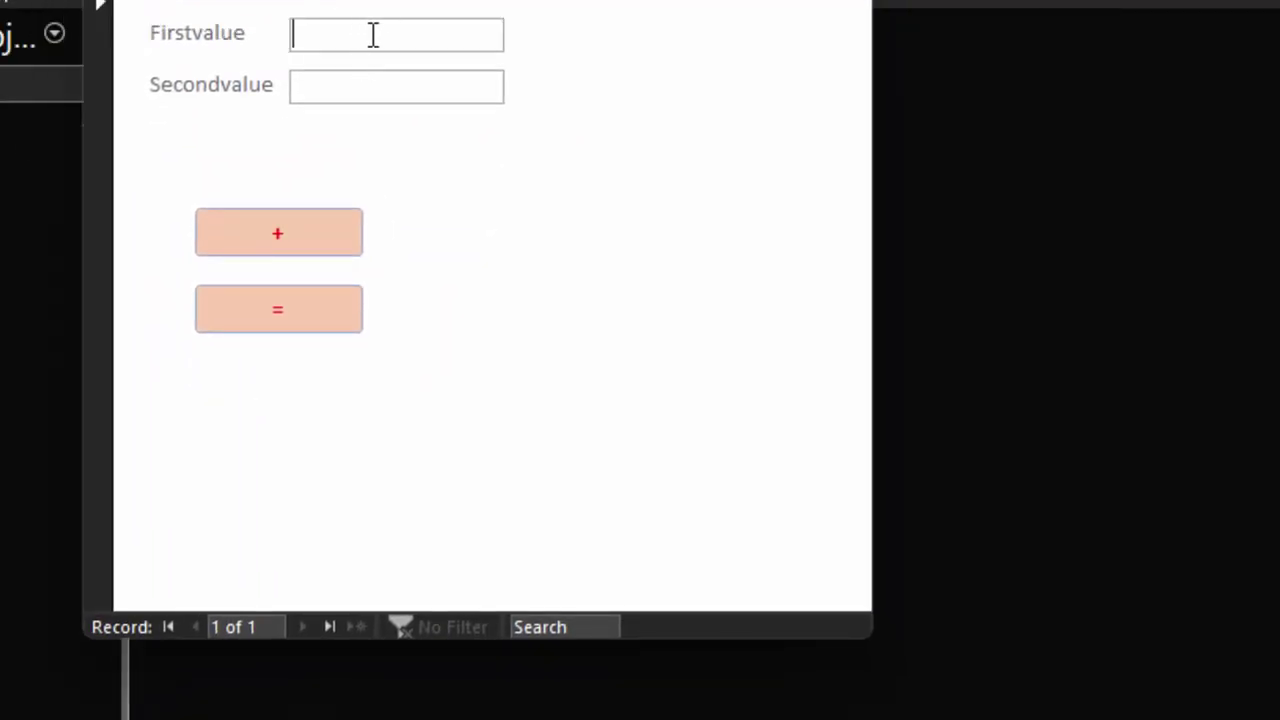
type("67")
key("Tab")
type("4")
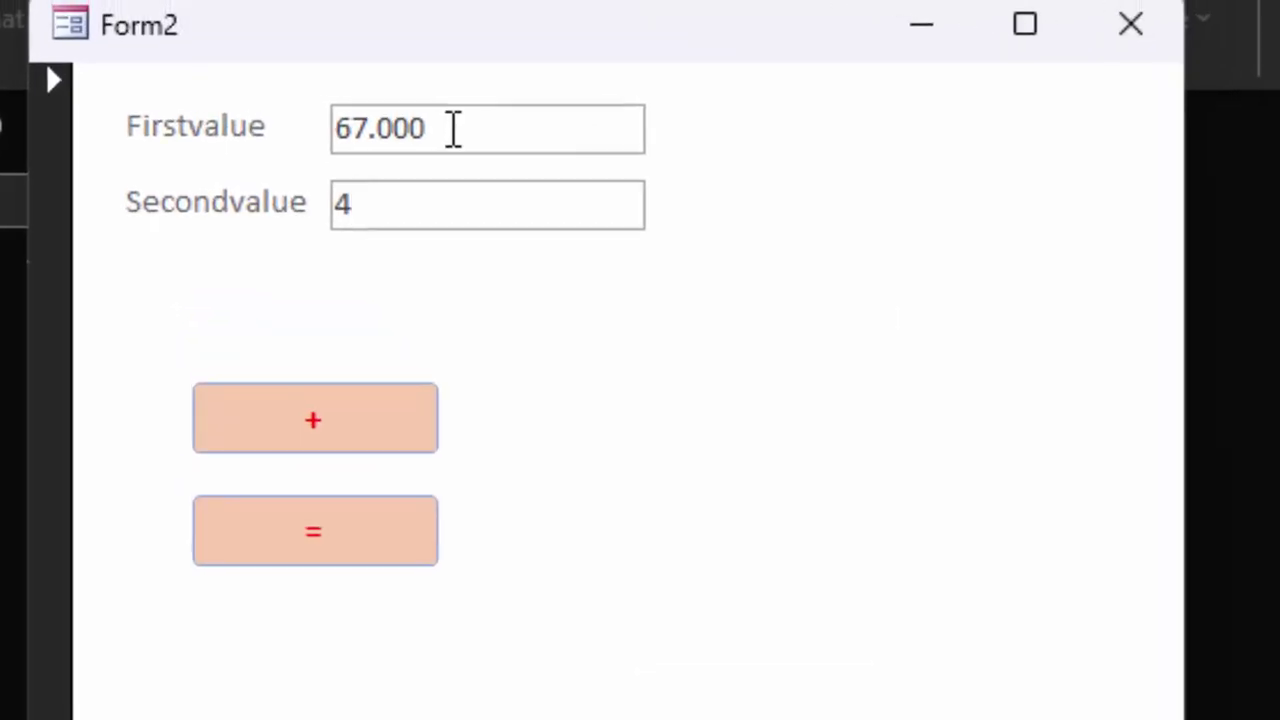
left_click(336, 406)
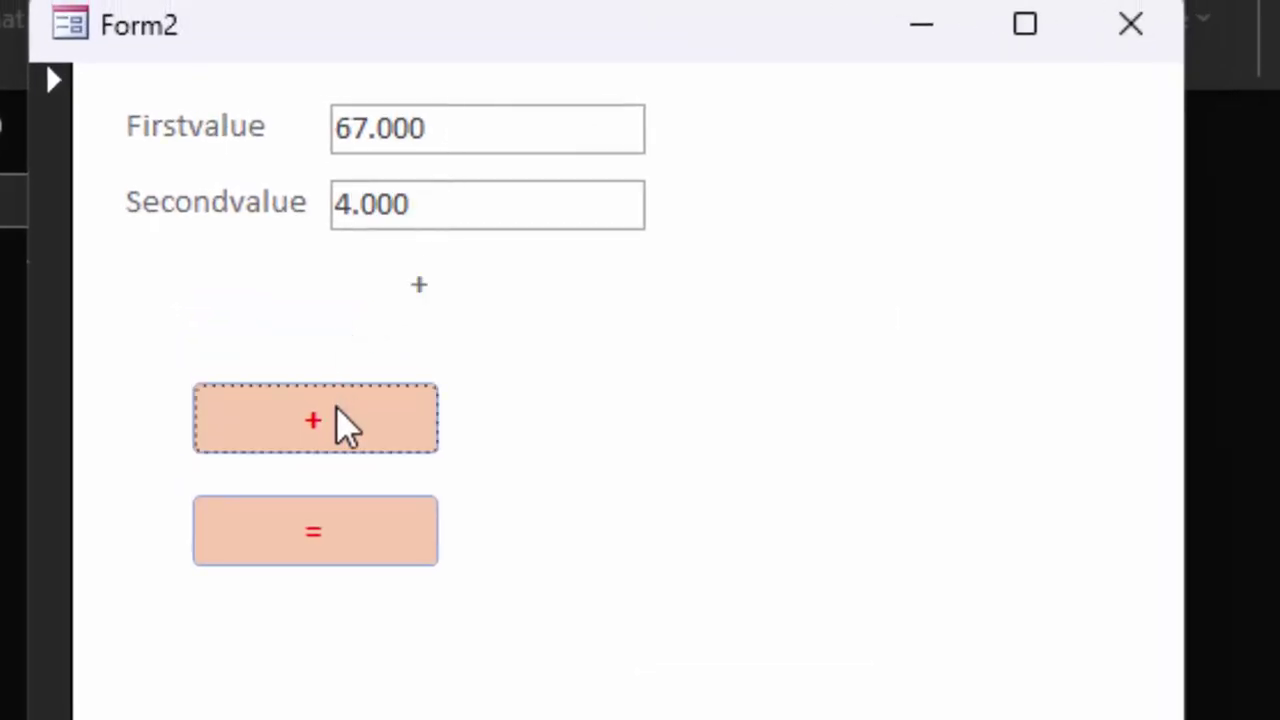
left_click(350, 512)
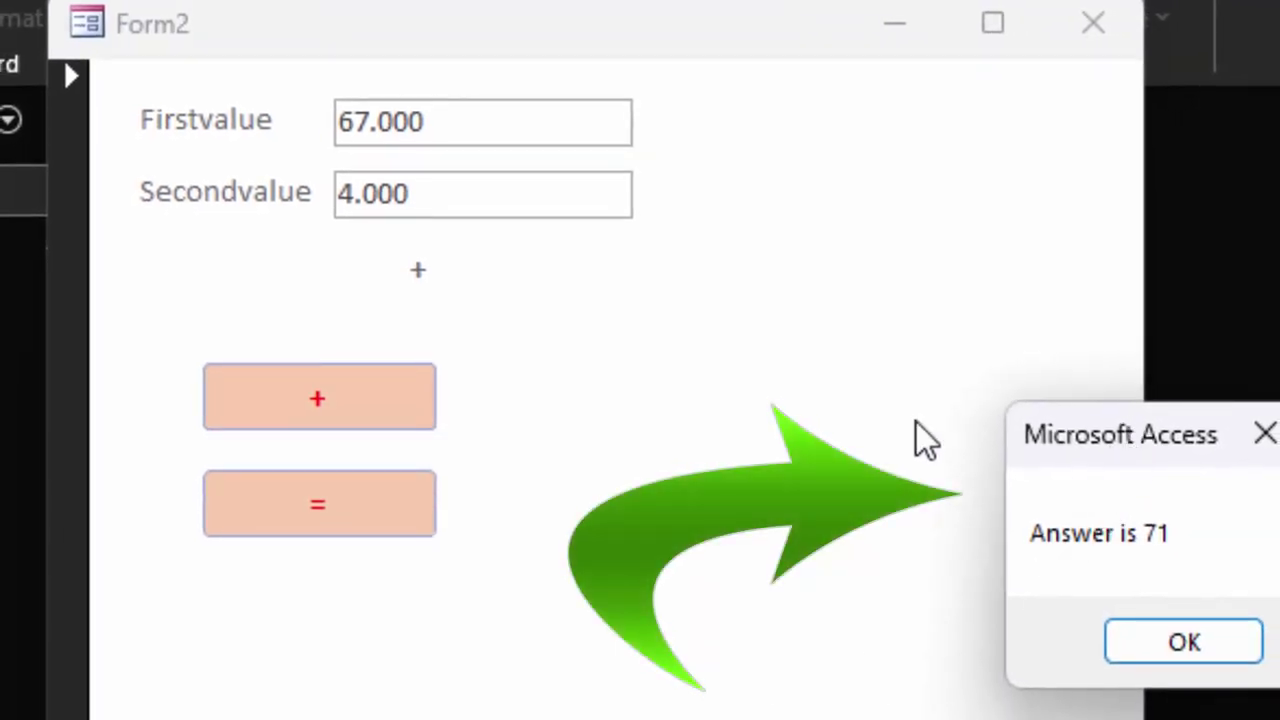
left_click_drag(1126, 462, 800, 250)
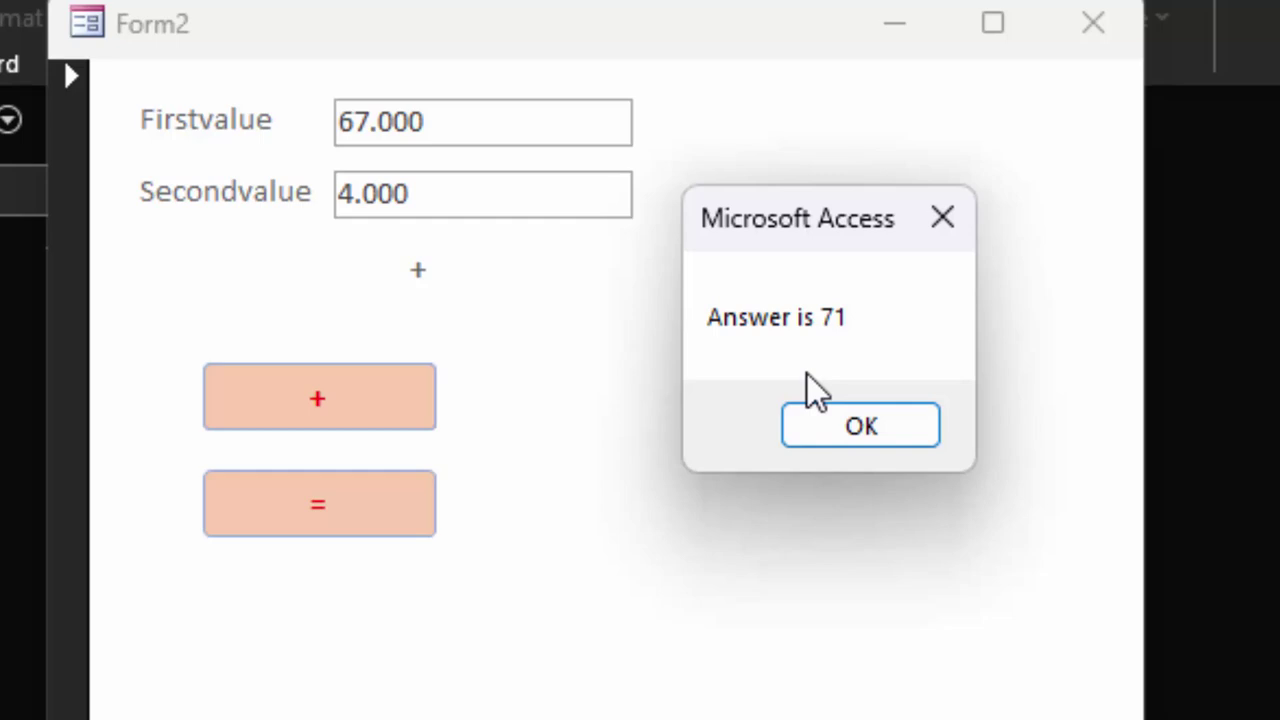
Change Firstvalue to 78 and calculate, getting 'Answer is 82'.
left_click(857, 427)
left_click(172, 112)
key("BackSpace")
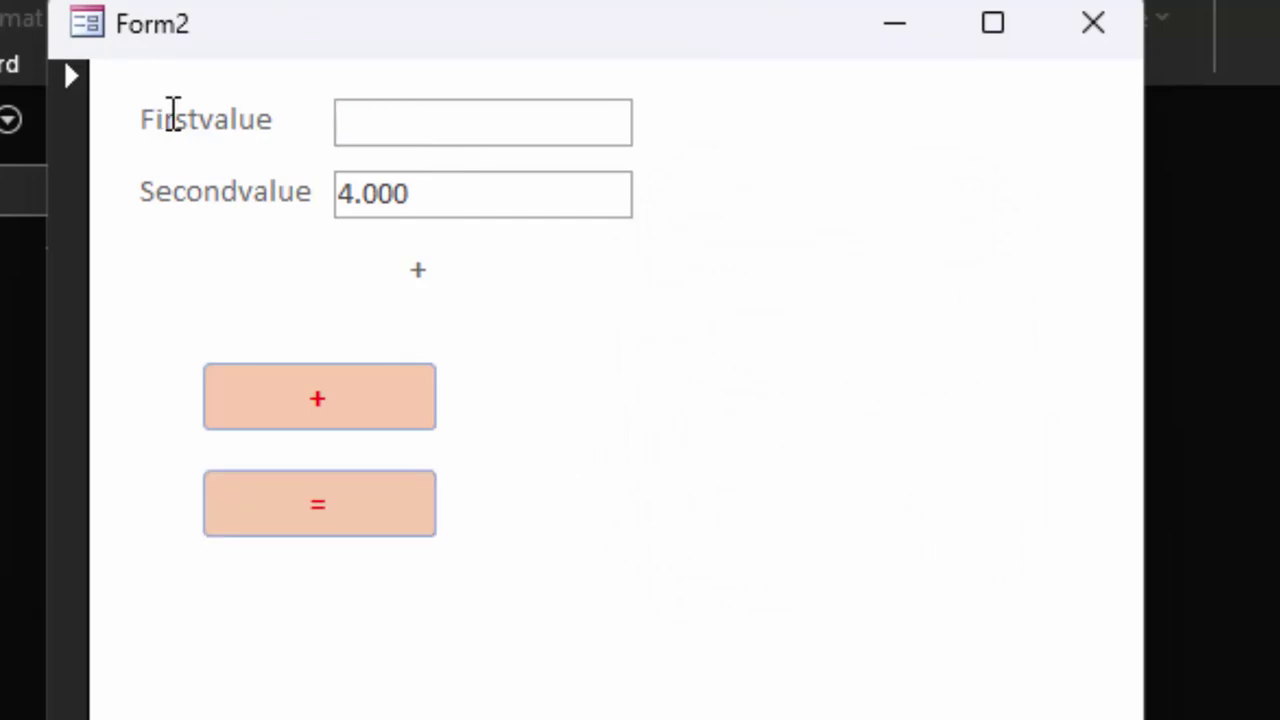
type("78")
left_click(358, 496)
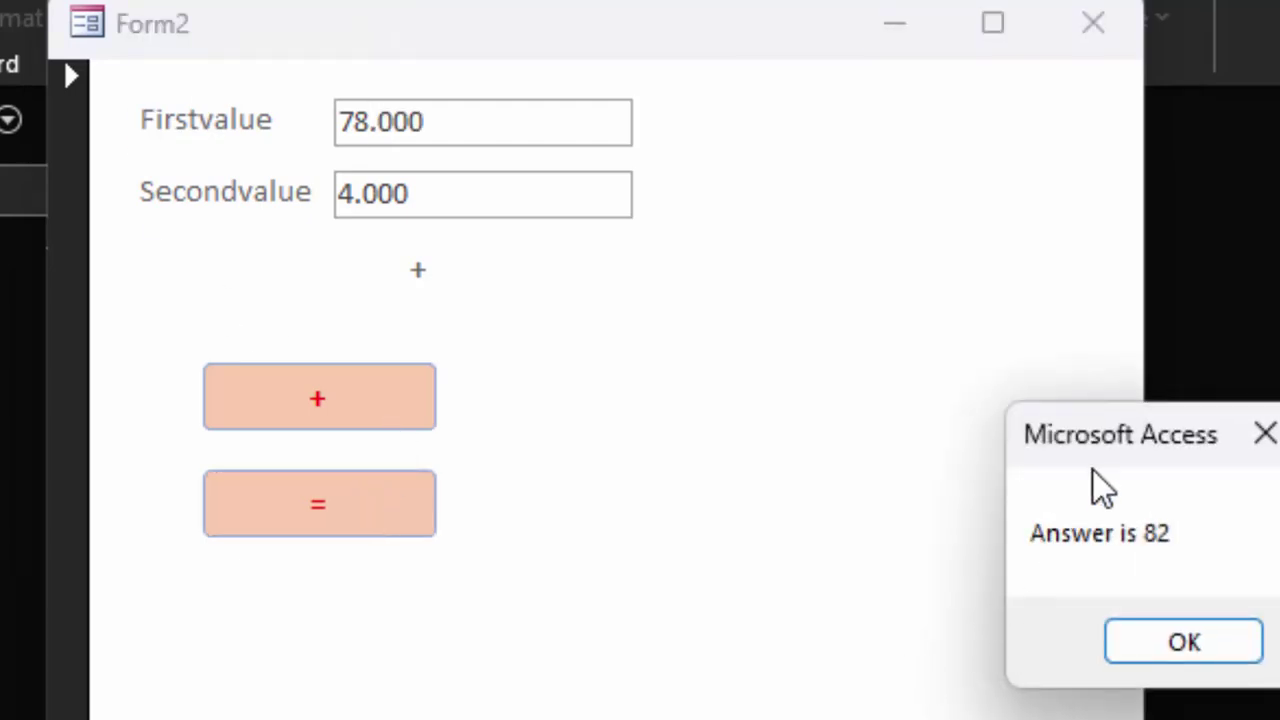
key("Return")
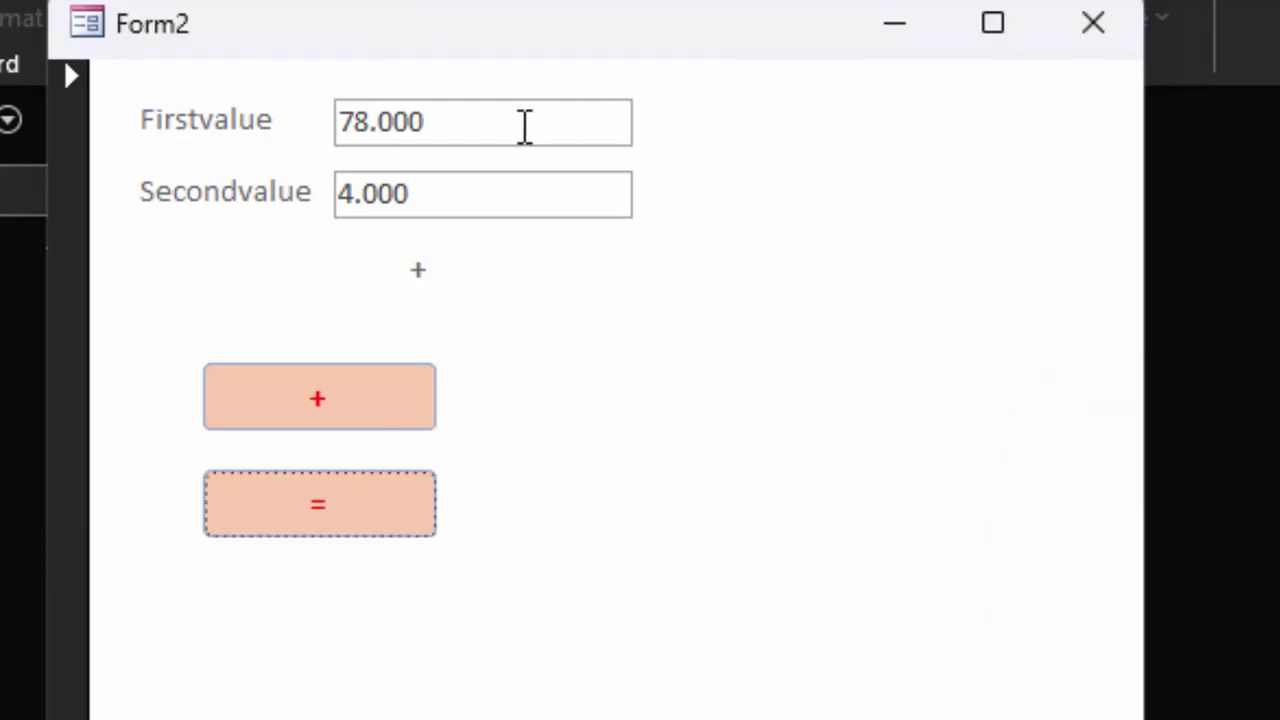
Change Firstvalue to 45.6 and calculate, getting 'Answer is 49.6'.
key("Tab")
key("Delete")
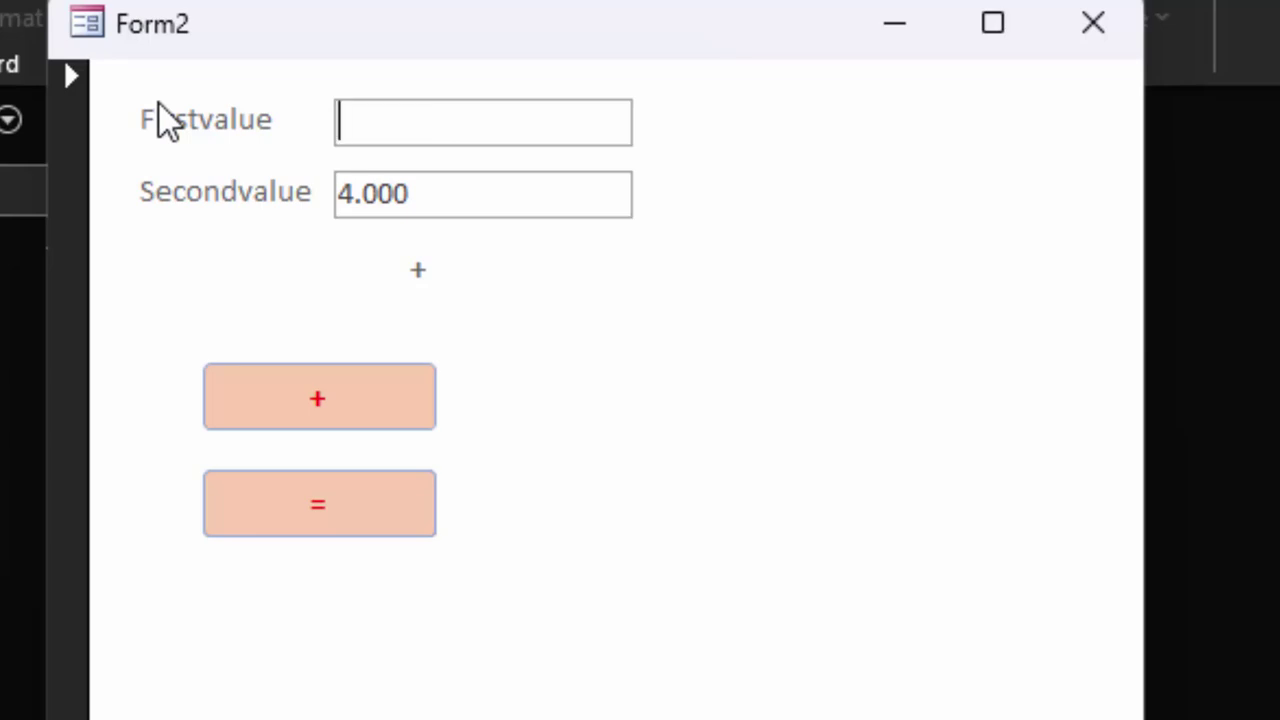
type("45.")
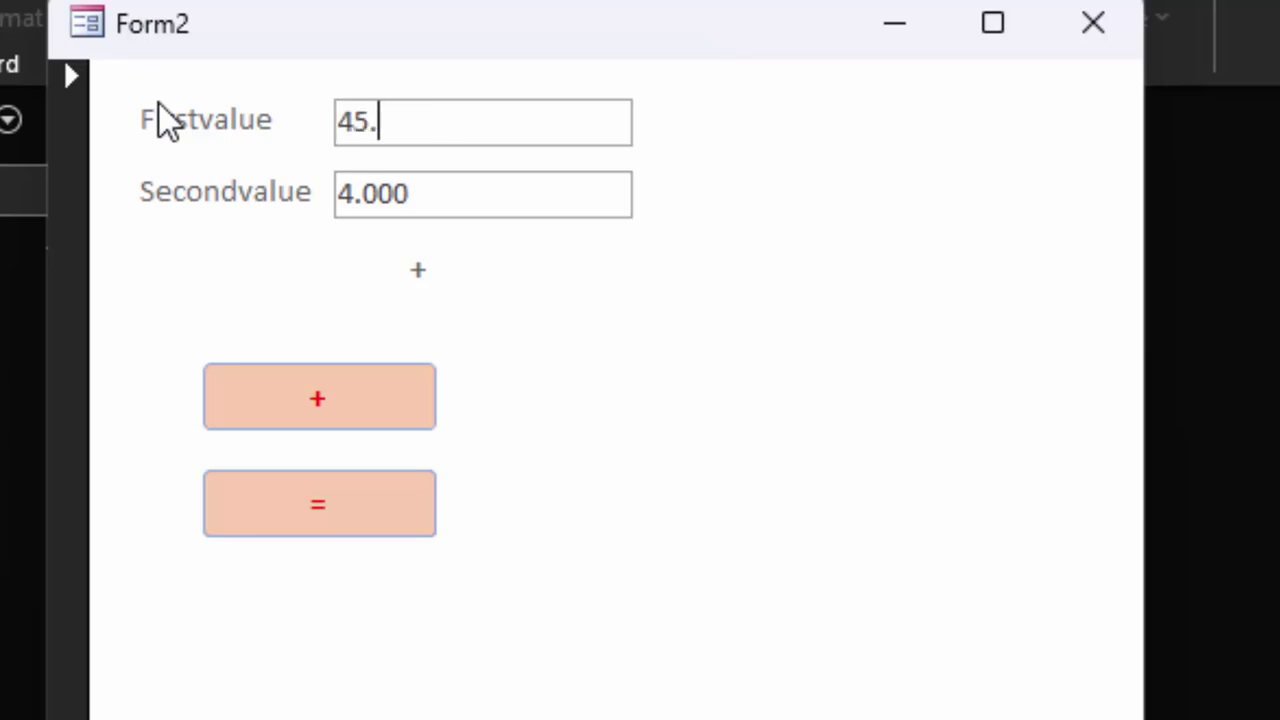
type("6")
left_click(352, 508)
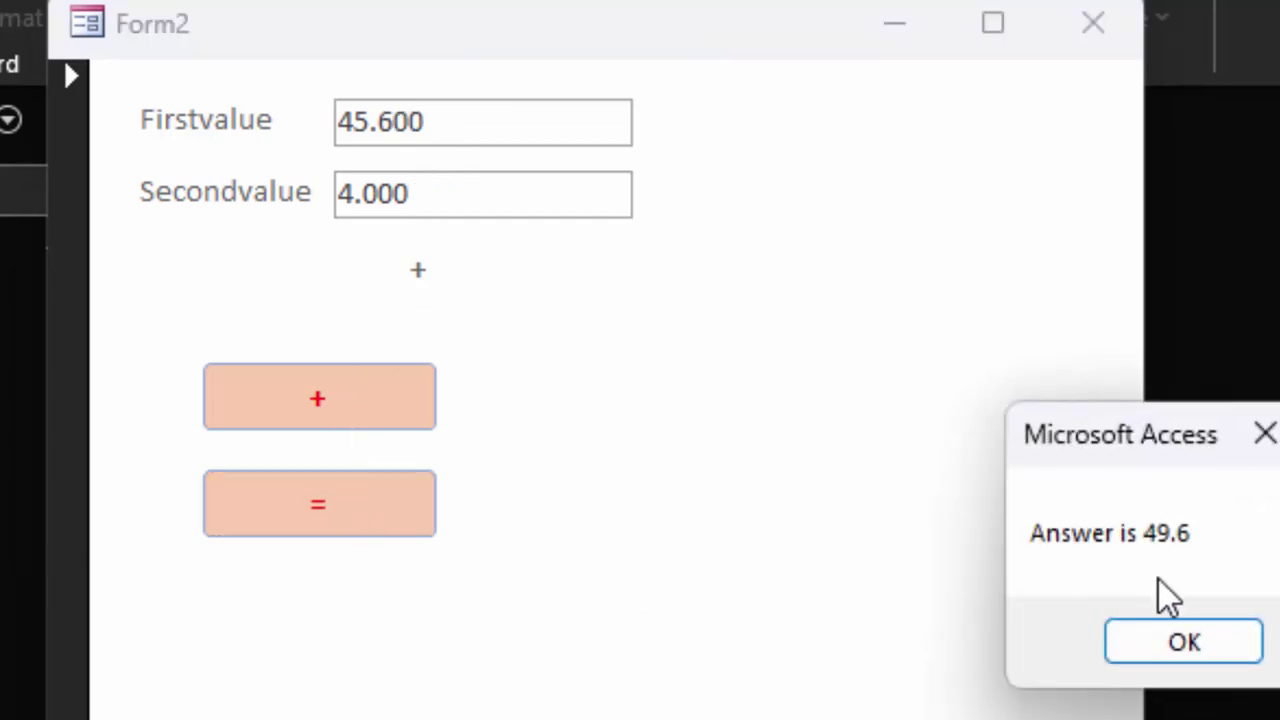